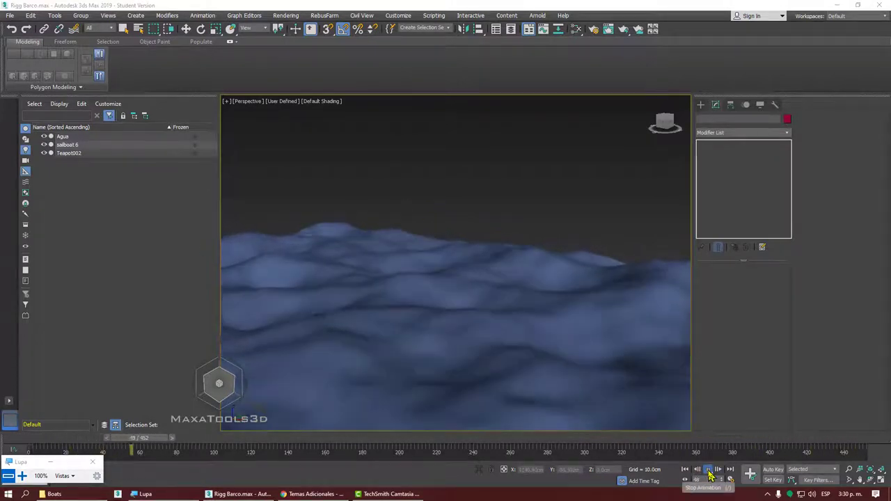
Step: Stop the ocean playback and select the Agua water plane, briefly showing its edges
key(slash)
key(e)
click(510, 268)
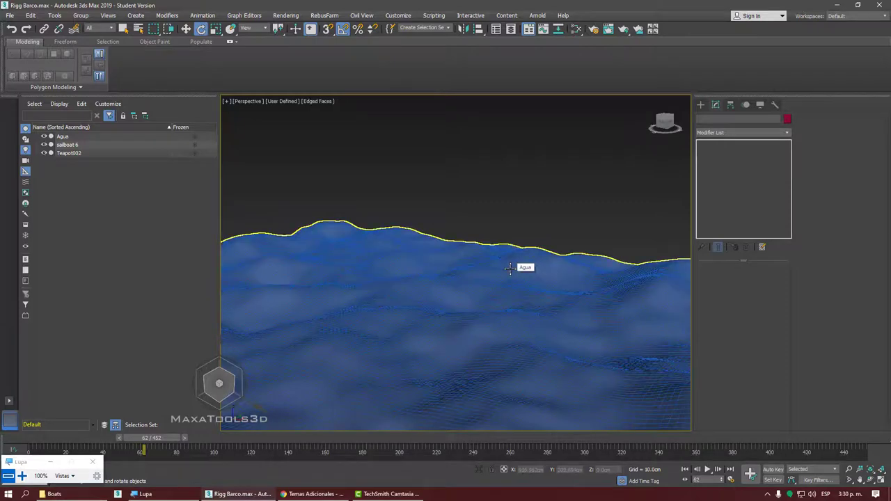
key(F4)
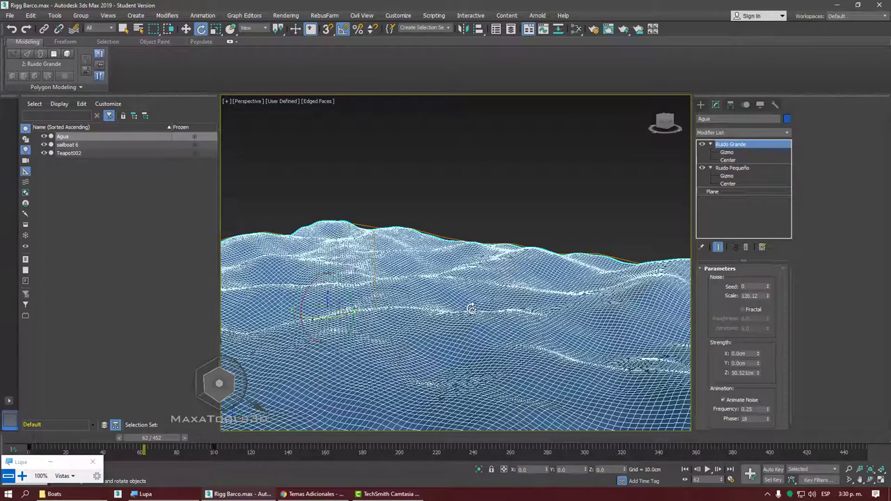
key(F4)
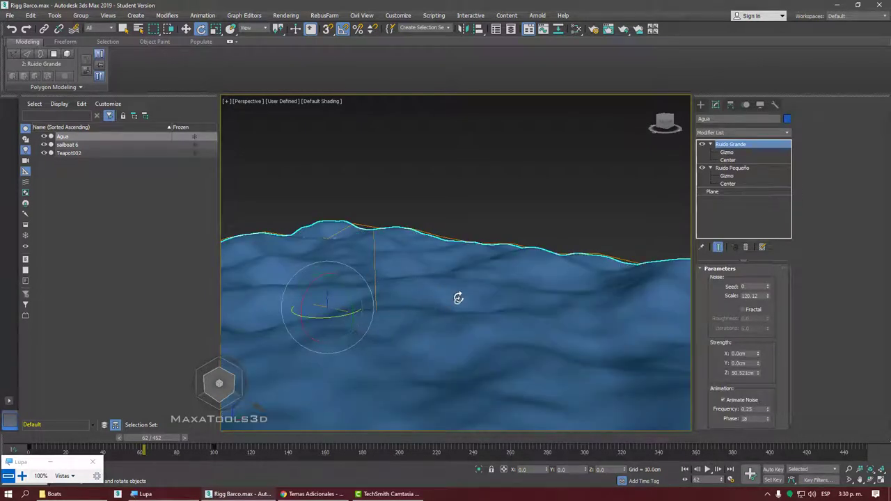
Step: Collapse the Ruido Grande and Ruido Pequeño noise modifiers and bring up the Parametric Deformers list
click(710, 145)
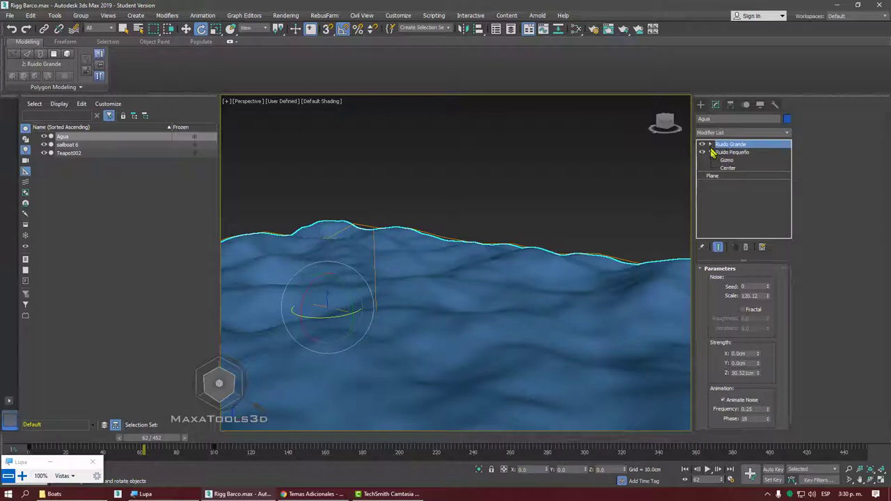
click(710, 153)
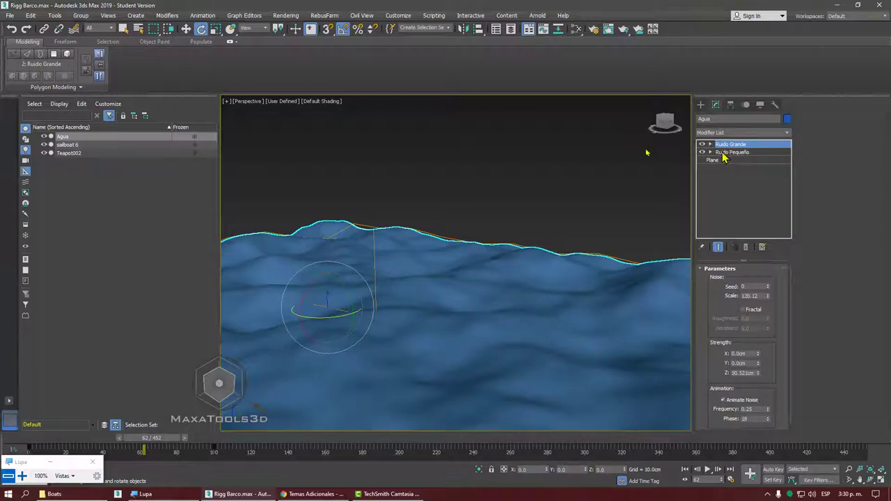
click(202, 16)
mouse_move(167, 15)
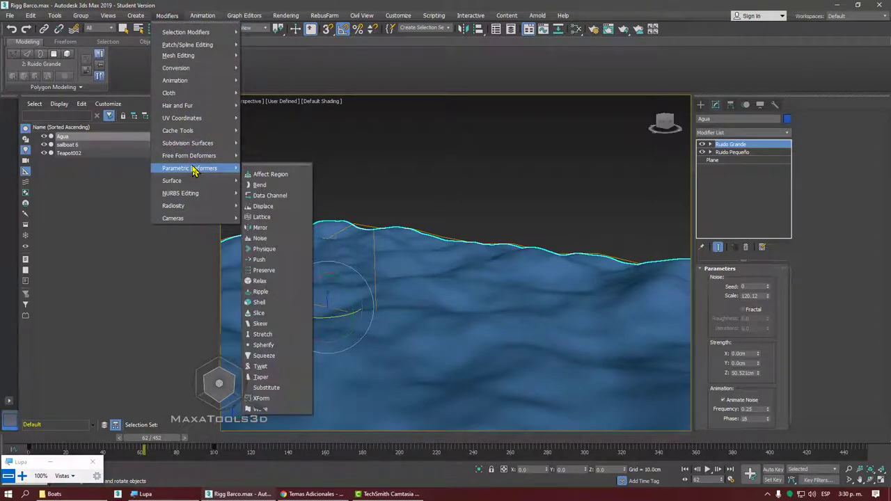
Step: With Ruido Grande disabled, set Ruido Pequeño to Scale 40 and Z strength 7 cm
mouse_move(190, 168)
click(705, 147)
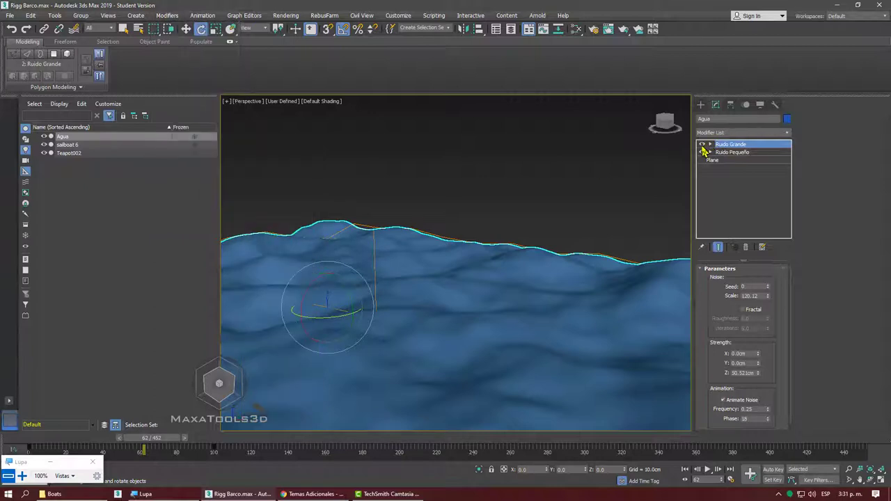
click(702, 144)
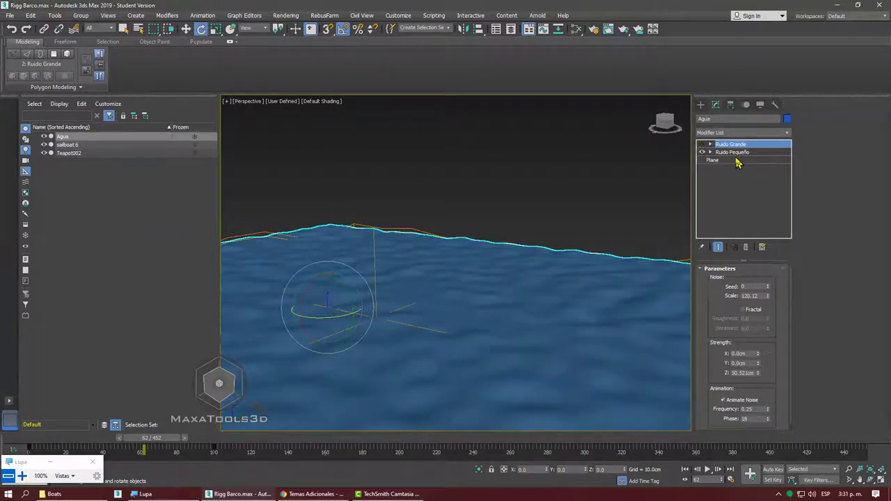
click(763, 297)
click(735, 151)
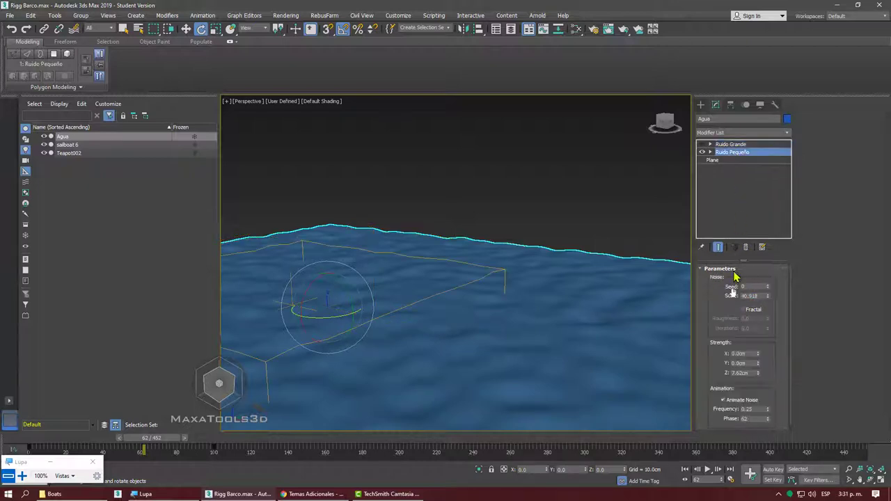
click(752, 373)
click(762, 298)
text(40)
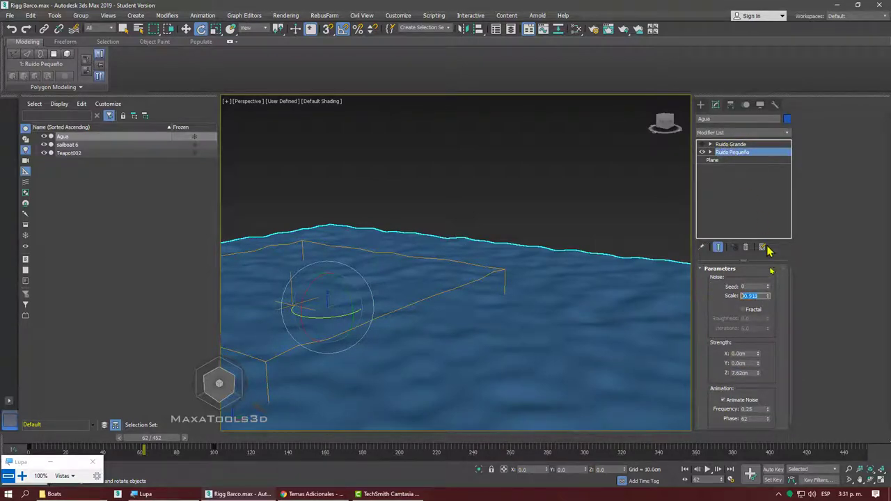
click(748, 374)
text(7)
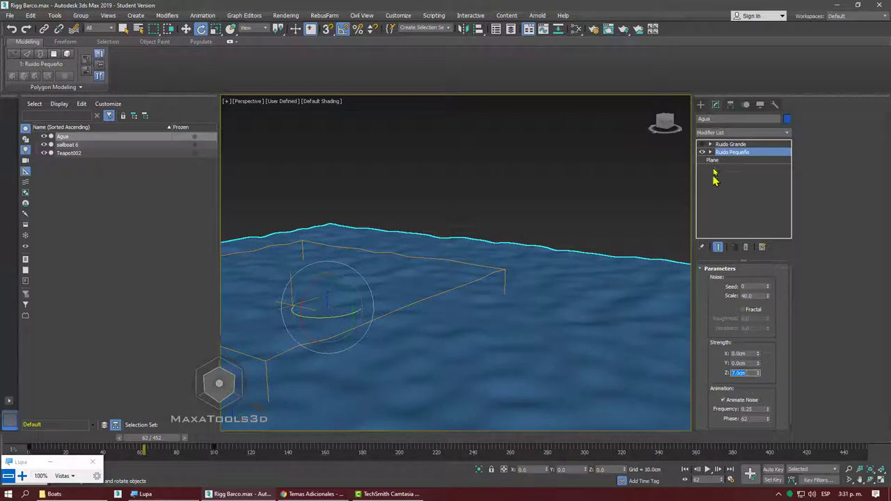
Step: Re-enable Ruido Grande and set its Scale 120 and Z strength 50 cm
click(724, 144)
click(701, 144)
text(120)
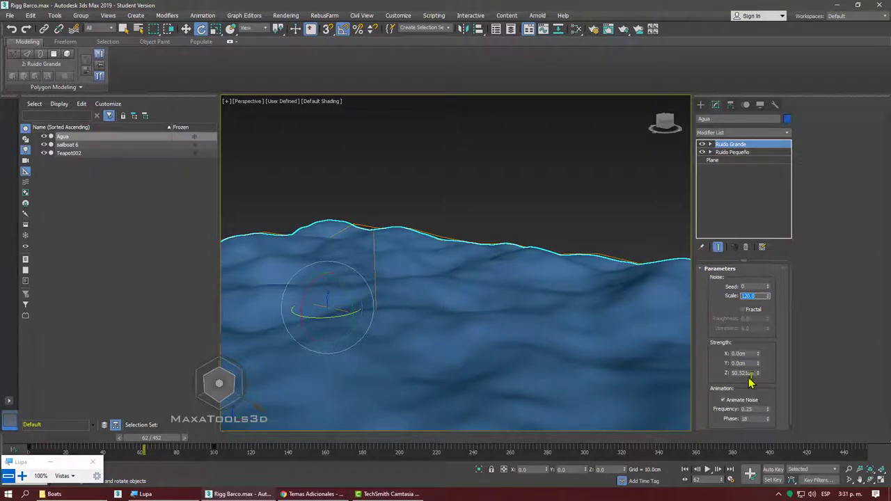
click(749, 373)
text(50)
click(703, 145)
click(703, 145)
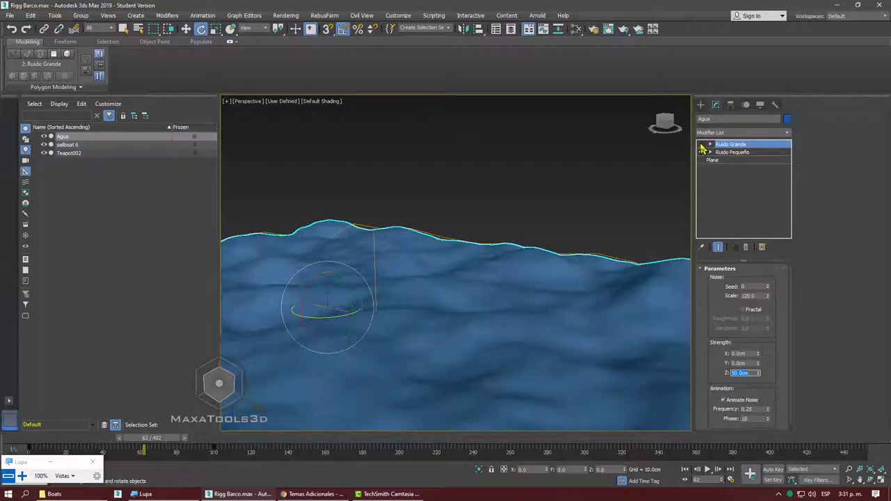
drag(776, 353, 773, 273)
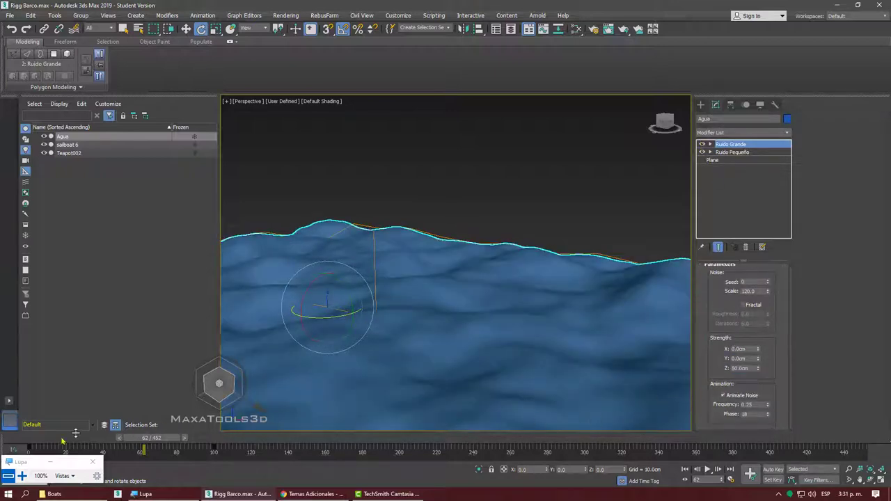
Step: Scrub the timeline to preview the layered waves, then deselect the water
drag(61, 440, 463, 444)
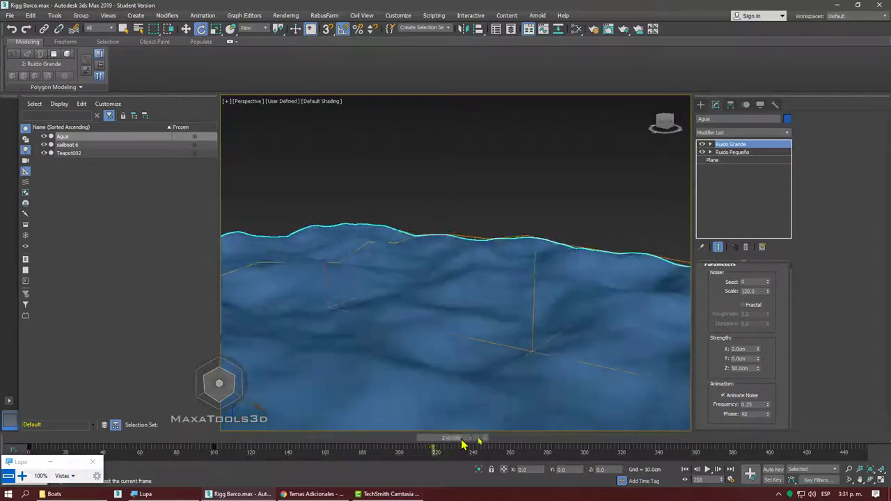
drag(463, 443, 29, 441)
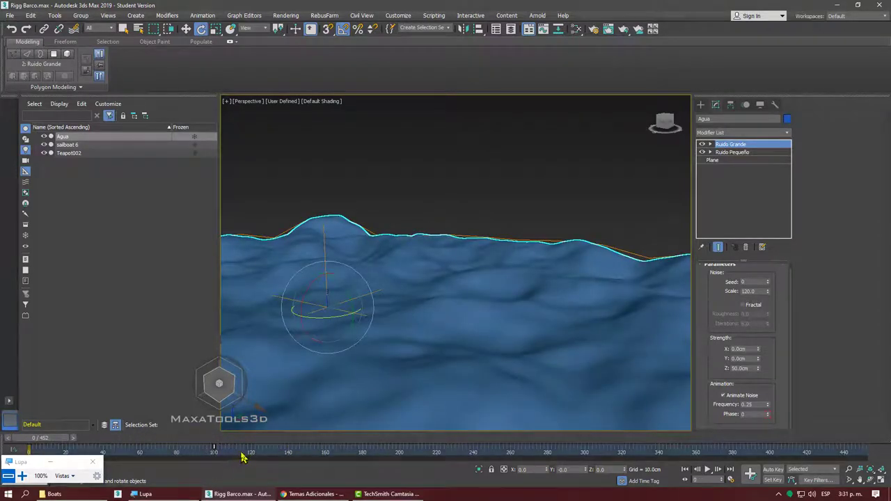
click(733, 152)
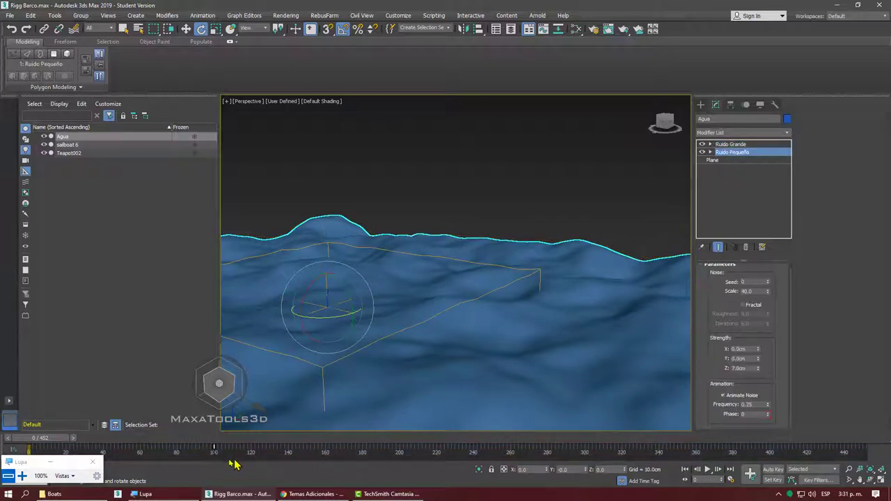
mouse_move(202, 444)
mouse_down()
mouse_move(207, 433)
mouse_move(662, 429)
mouse_move(42, 393)
mouse_up()
click(476, 192)
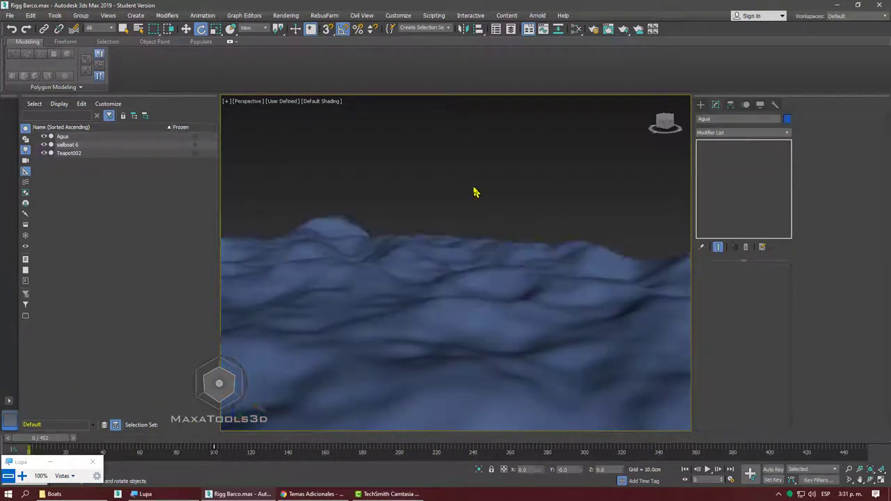
Step: Play and stop the ocean animation, then select Agua at frame 127
click(707, 471)
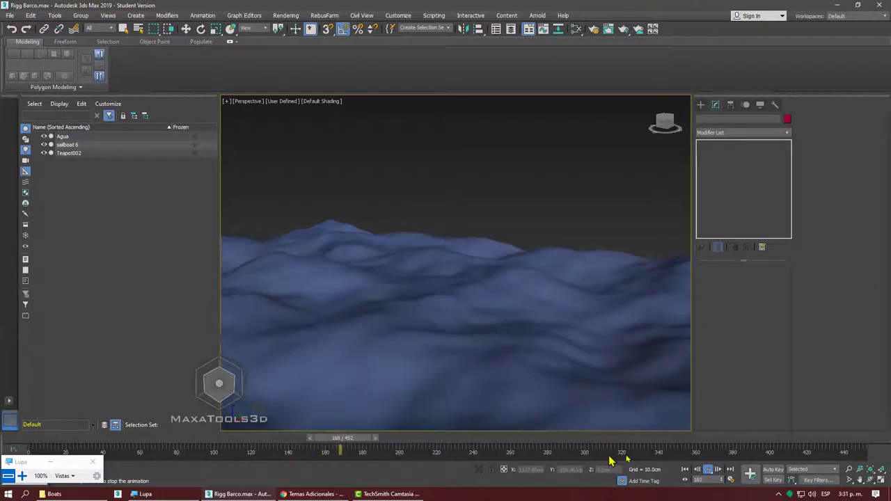
key(slash)
key(e)
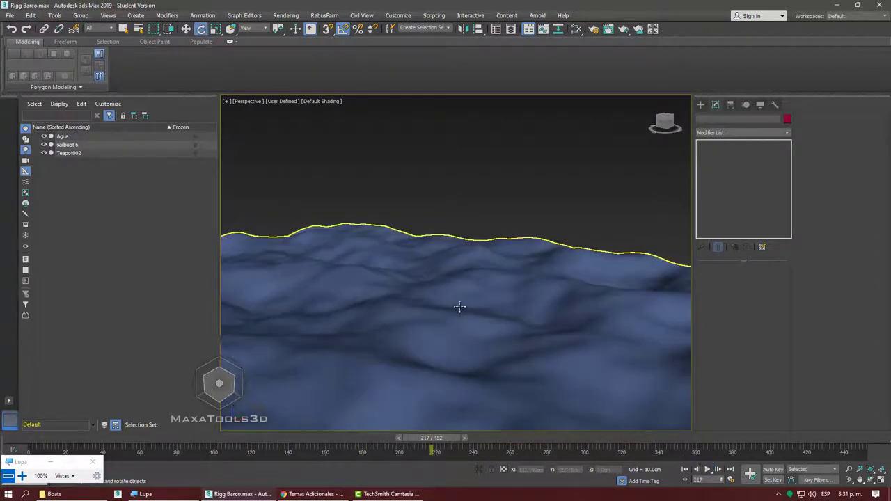
click(459, 306)
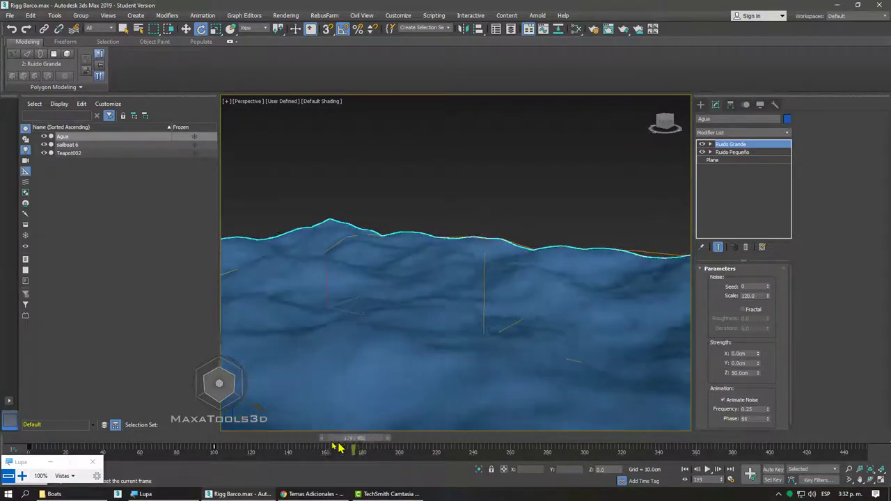
drag(411, 438, 249, 438)
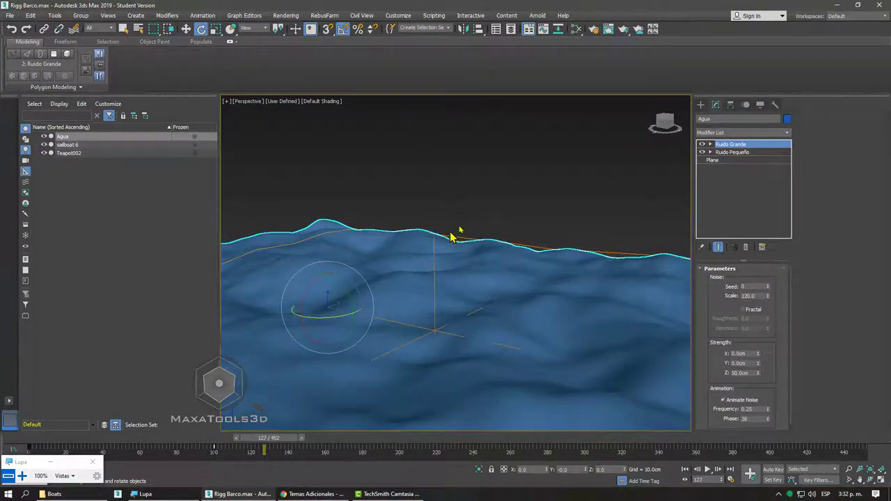
Step: Turn on Auto Key and slide Ruido Grande's noise gizmo along X
click(710, 144)
click(727, 152)
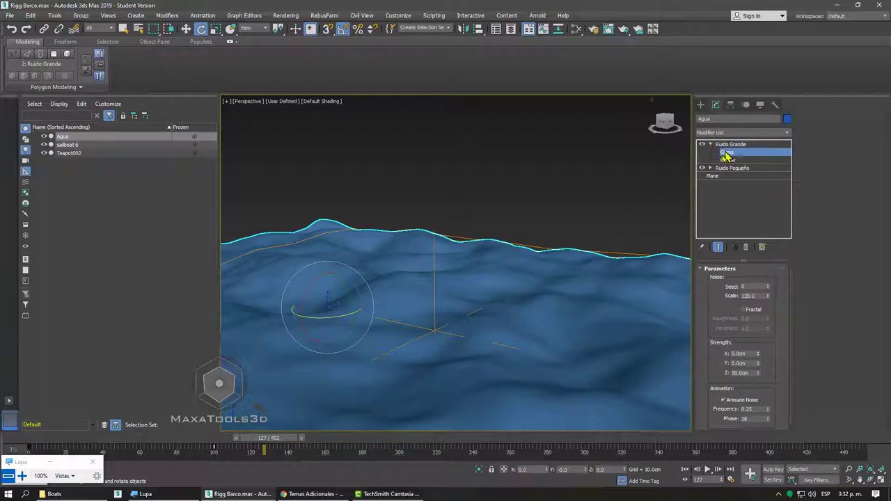
right_click(465, 341)
click(484, 345)
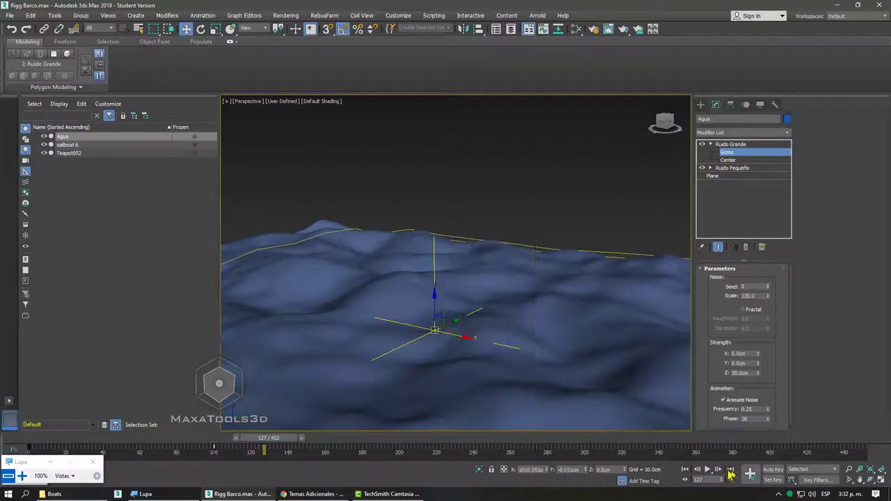
click(774, 469)
drag(461, 335, 447, 401)
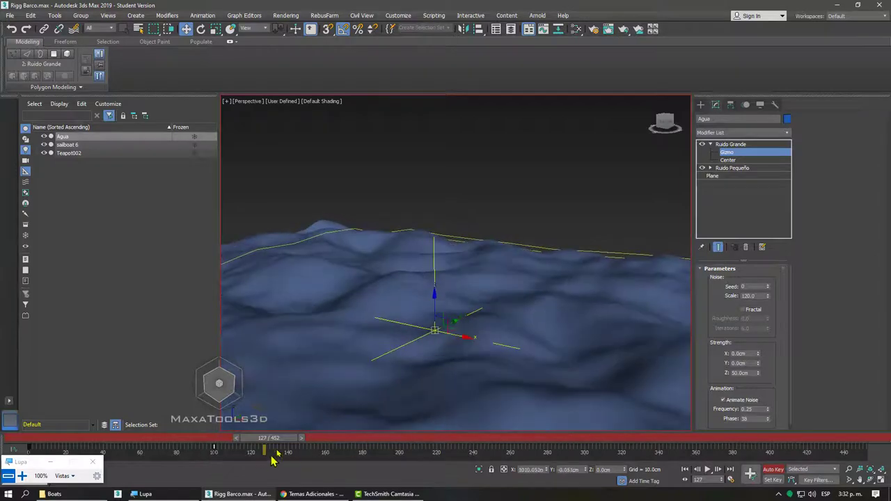
Step: Undo the gizmo slide, preview the waves, return to frame 0 and collapse Ruido Grande
key(ctrl+z)
drag(275, 446, 801, 442)
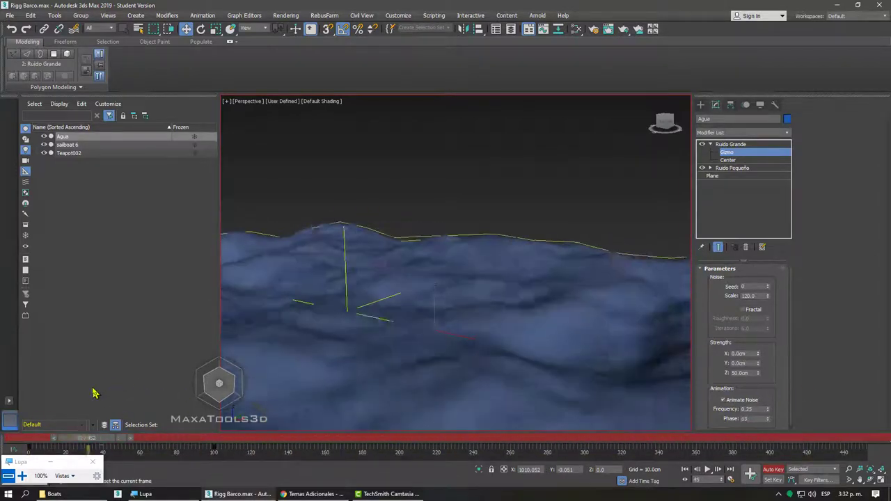
key(Home)
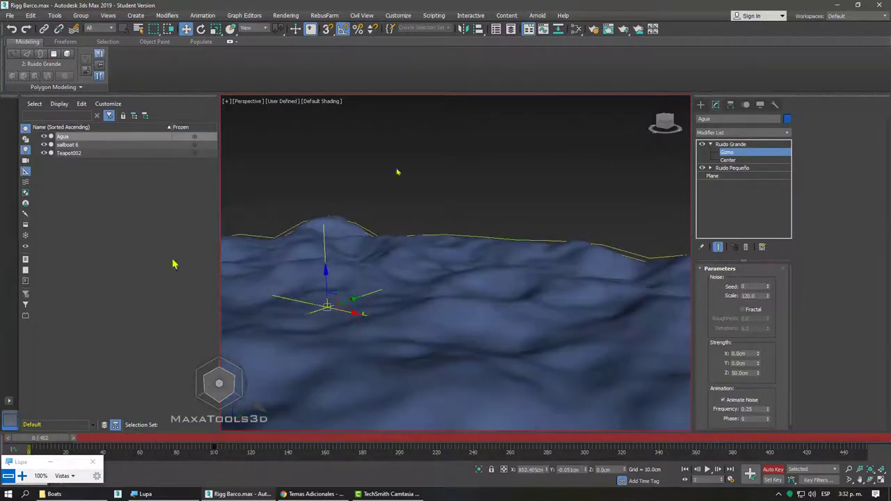
click(724, 145)
click(710, 144)
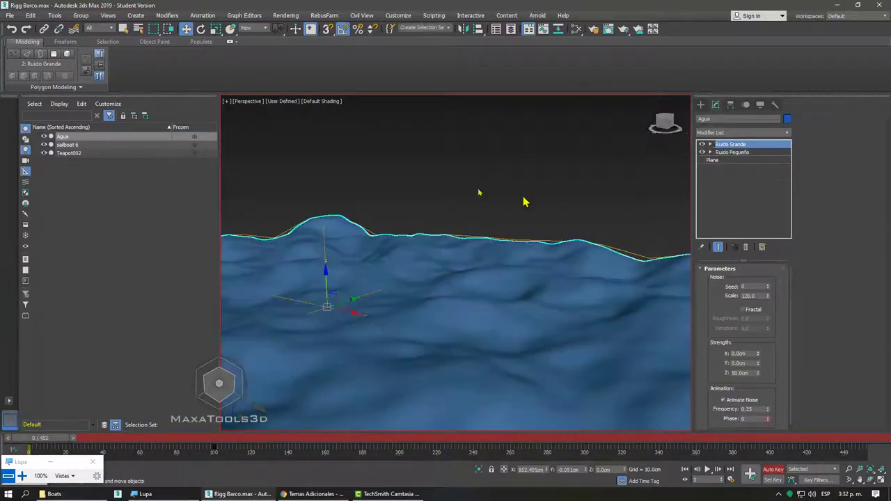
Step: Turn Auto Key off, reselect Agua and test-play the waves with Ruido Pequeño shown
click(775, 471)
click(442, 202)
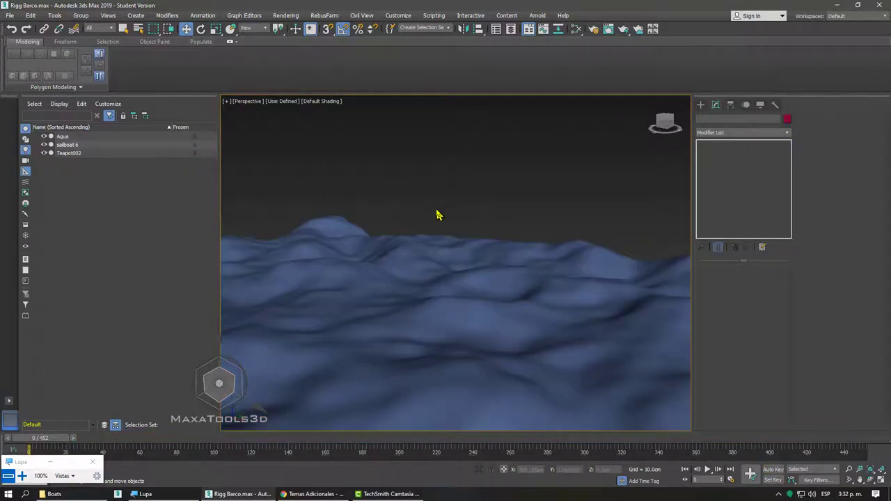
click(429, 284)
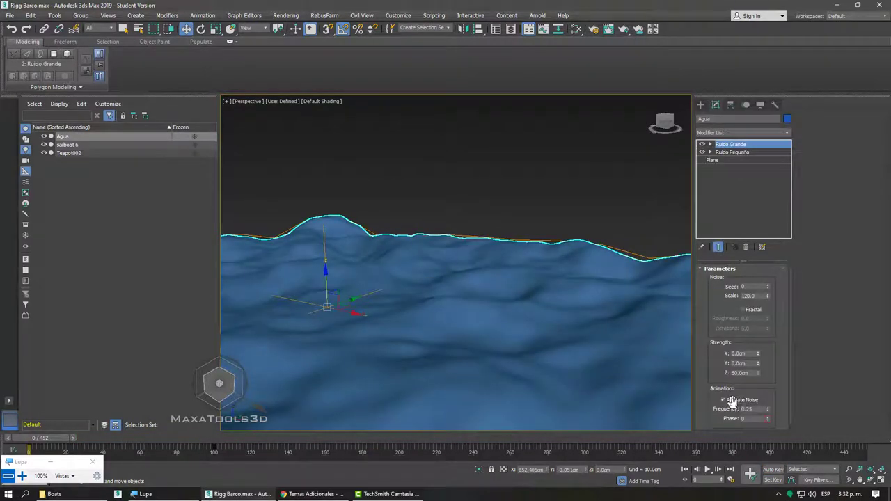
click(732, 151)
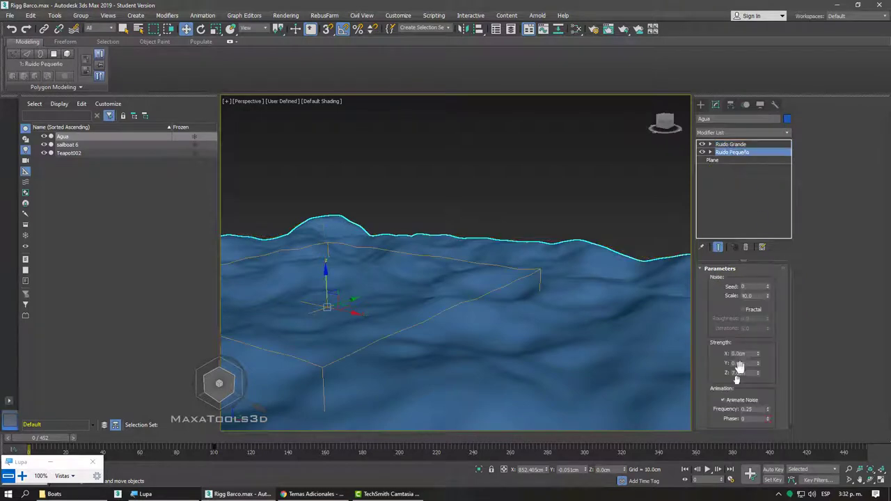
click(708, 470)
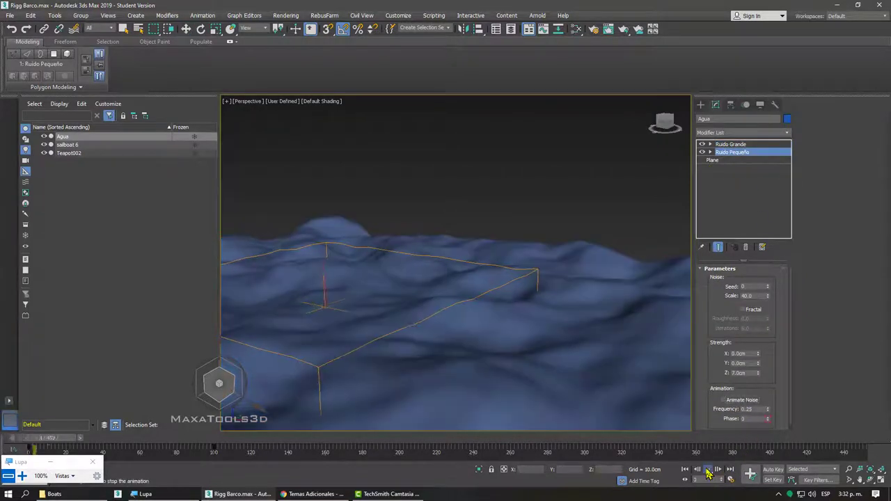
click(406, 341)
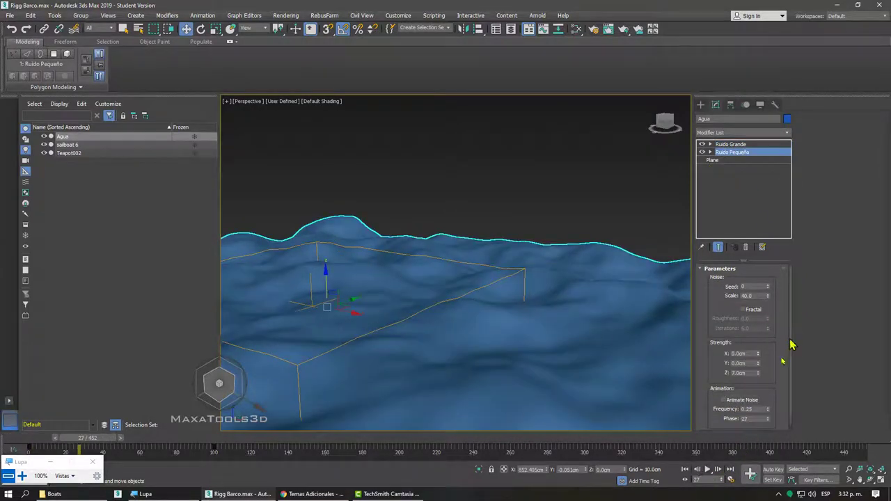
Step: Enable Animate Noise on Ruido Pequeño and Ruido Grande, then scrub to preview moving waves
click(738, 402)
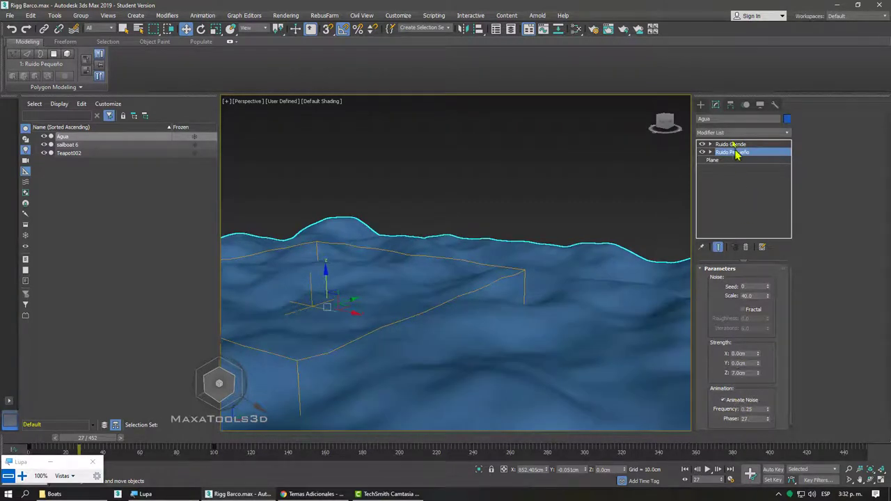
click(725, 145)
click(723, 401)
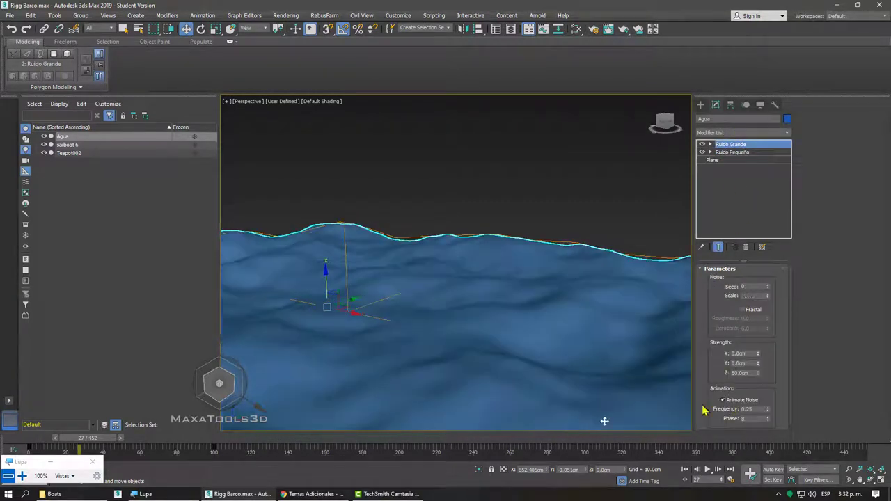
mouse_move(87, 437)
mouse_down()
mouse_move(407, 437)
mouse_move(82, 437)
mouse_up()
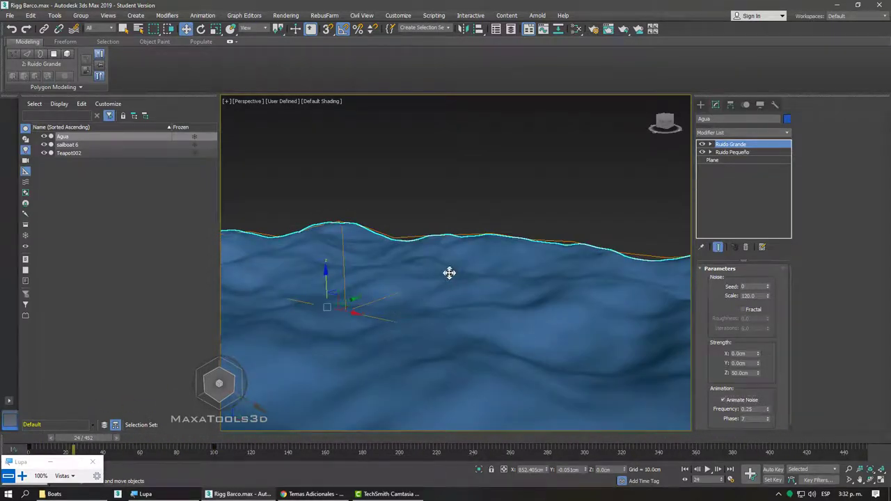
alt+middle_drag(449, 271, 450, 265)
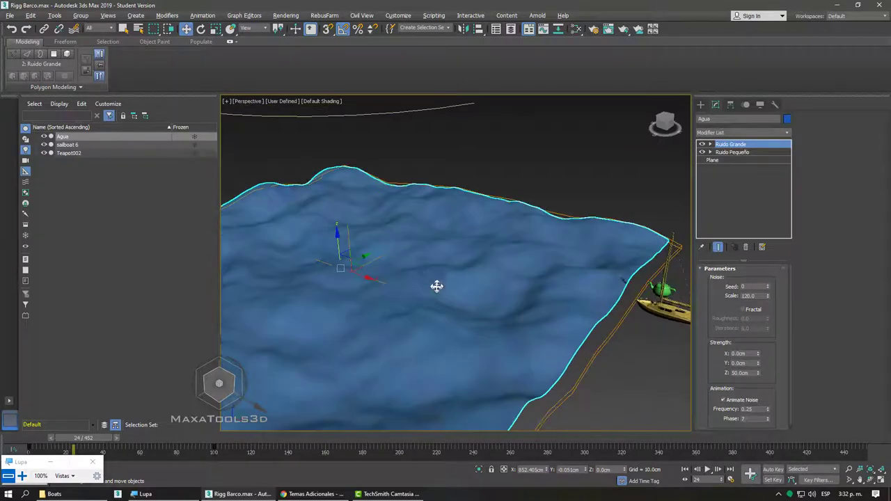
scroll(584, 293, up, 5)
scroll(588, 315, down, 5)
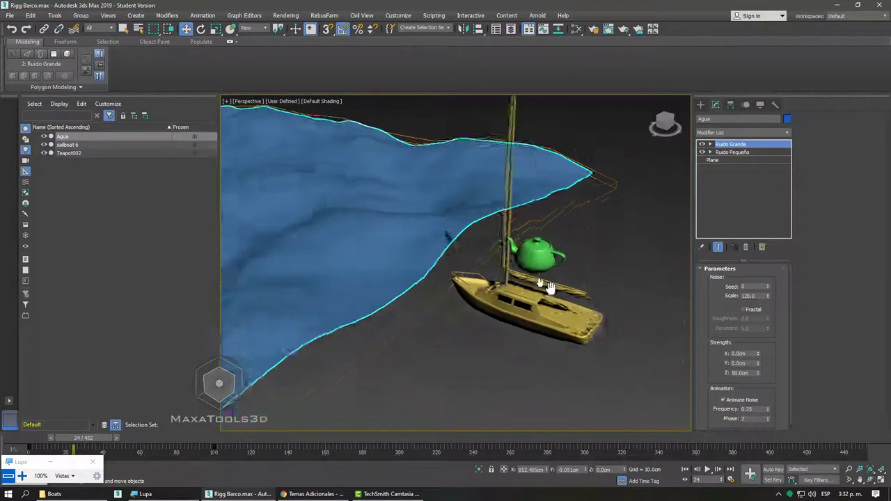
alt+middle_drag(587, 316, 519, 282)
click(432, 261)
mouse_move(501, 316)
alt+middle_down()
mouse_move(500, 295)
mouse_move(585, 297)
mouse_move(585, 288)
alt+middle_up()
scroll(584, 298, up, 3)
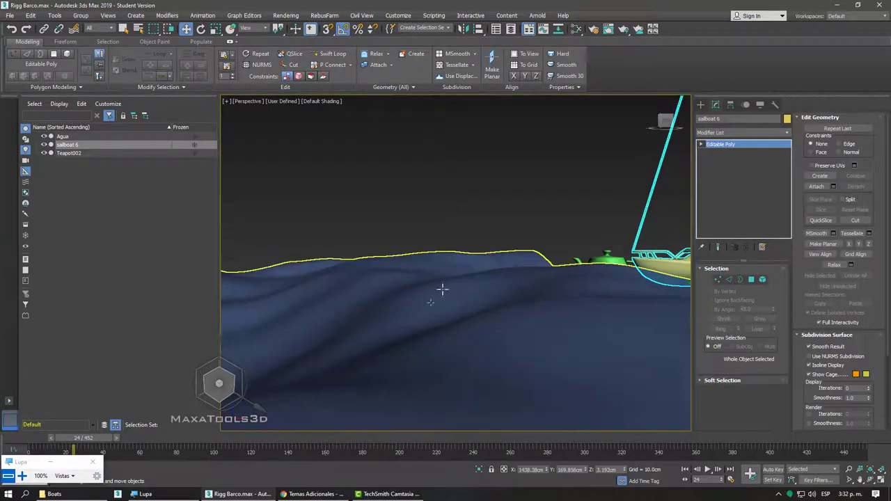
mouse_move(420, 305)
alt+middle_down()
mouse_move(537, 285)
mouse_move(511, 288)
mouse_move(541, 247)
mouse_move(531, 271)
mouse_move(469, 292)
mouse_move(410, 276)
mouse_move(498, 268)
mouse_move(579, 244)
mouse_move(579, 257)
alt+middle_up()
key(F4)
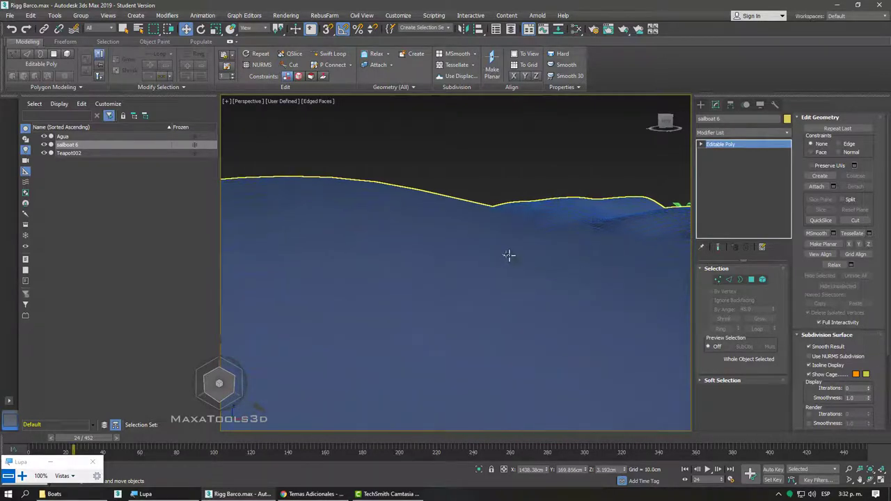
mouse_move(339, 221)
middle_down()
mouse_move(485, 213)
mouse_move(648, 221)
mouse_move(275, 223)
mouse_move(559, 241)
mouse_move(370, 201)
mouse_move(560, 246)
middle_up()
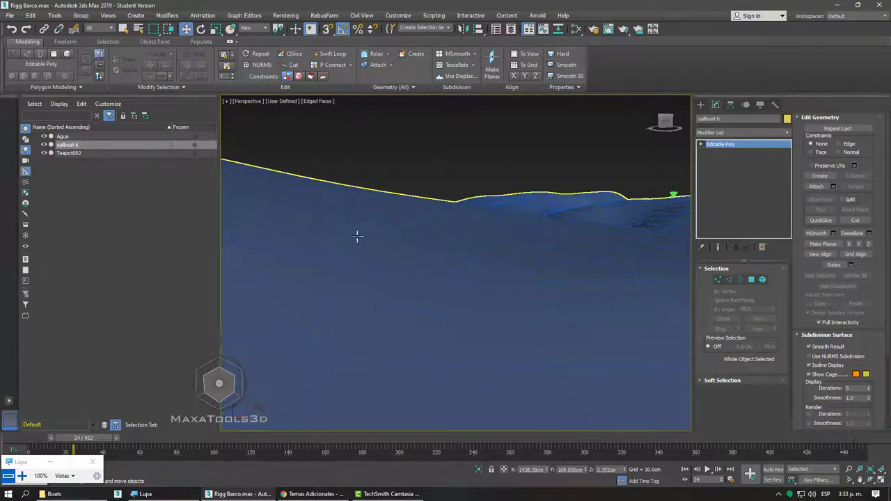
mouse_move(341, 224)
middle_down()
mouse_move(536, 269)
mouse_move(441, 284)
middle_up()
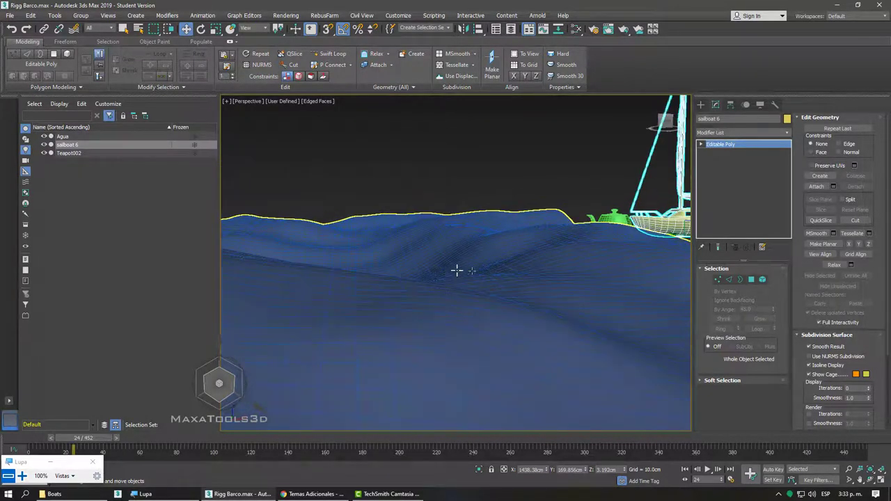
mouse_move(476, 312)
alt+middle_down()
mouse_move(260, 324)
mouse_move(260, 314)
alt+middle_up()
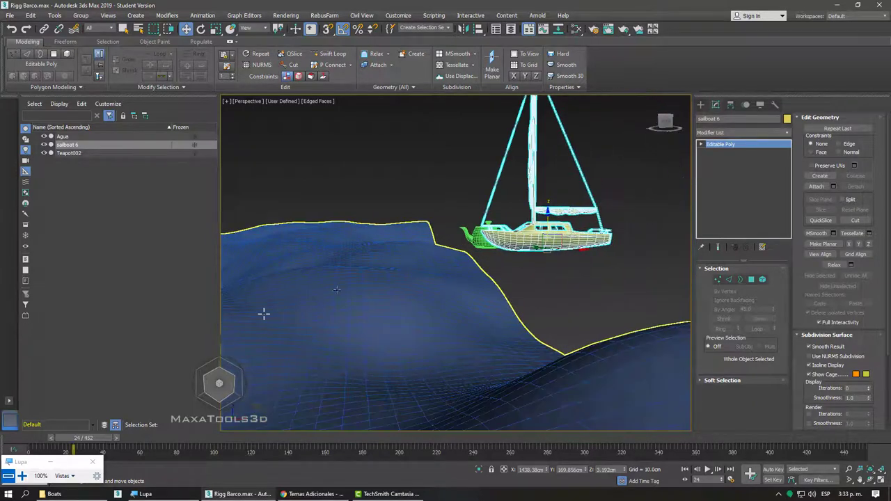
alt+middle_drag(539, 241, 542, 256)
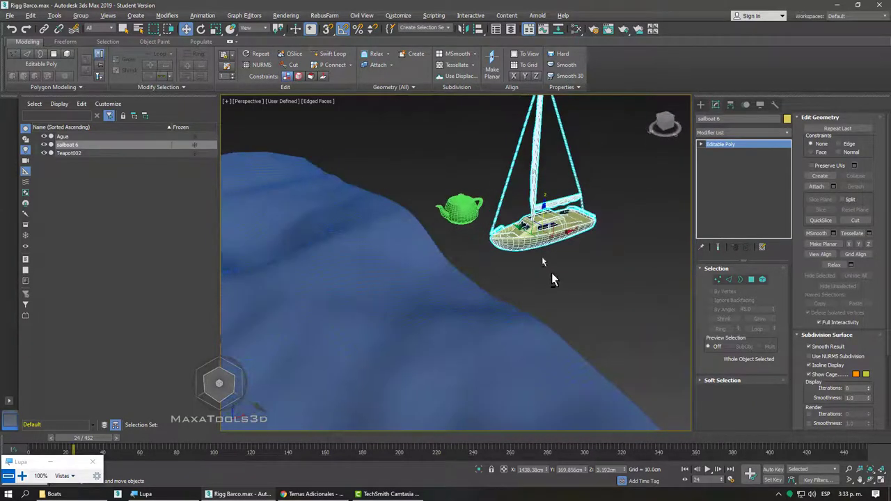
click(462, 207)
click(557, 233)
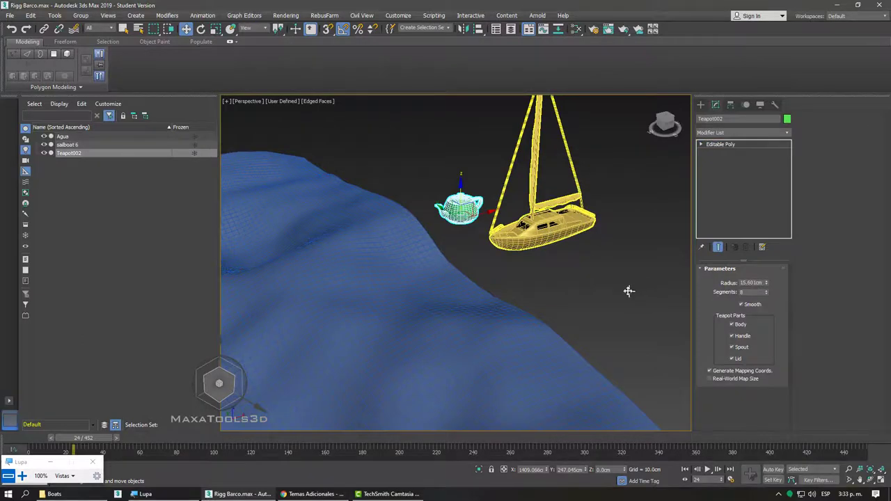
mouse_move(629, 292)
alt+middle_down()
mouse_move(497, 282)
mouse_move(564, 292)
mouse_move(490, 276)
mouse_move(458, 283)
mouse_move(565, 342)
mouse_move(529, 308)
alt+middle_up()
key(F4)
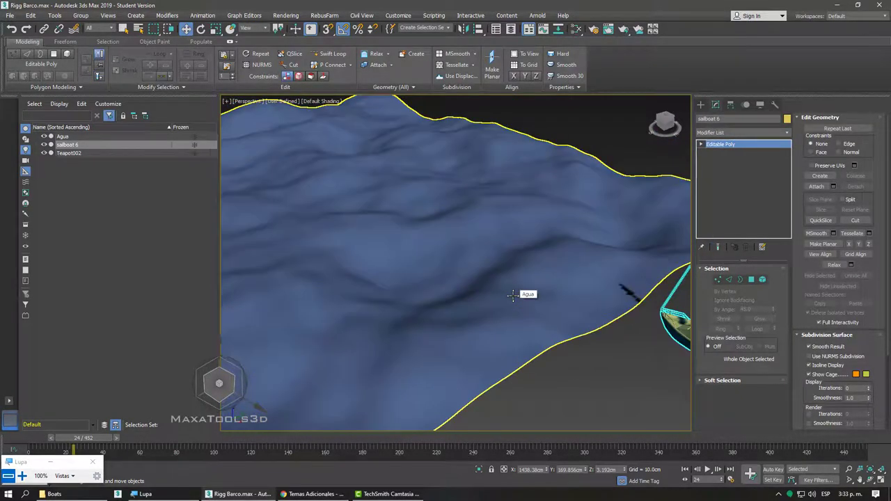
Step: Switch to the Temas Adicionales document and highlight its title and first advantage bullet
click(313, 494)
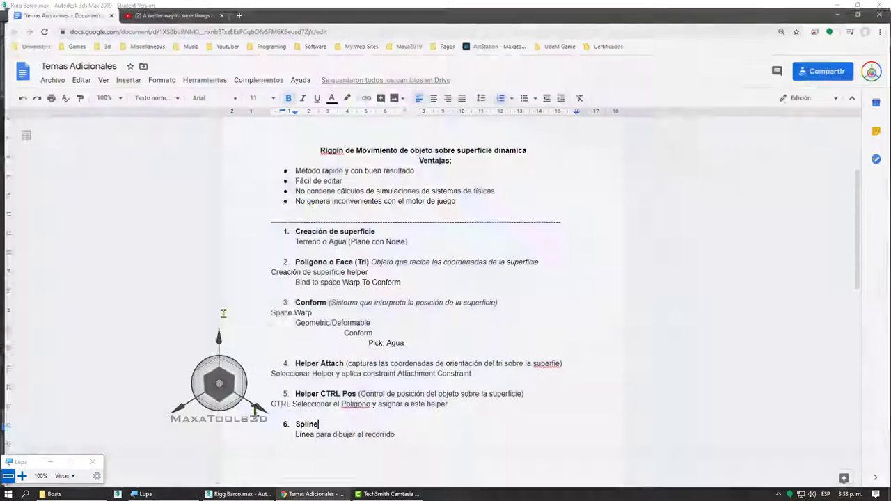
click(330, 144)
triple_click(541, 142)
click(487, 184)
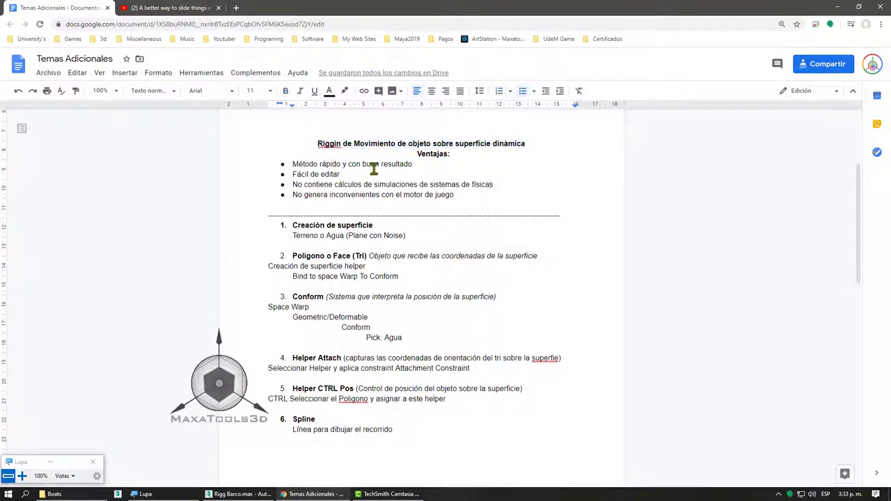
drag(418, 163, 291, 162)
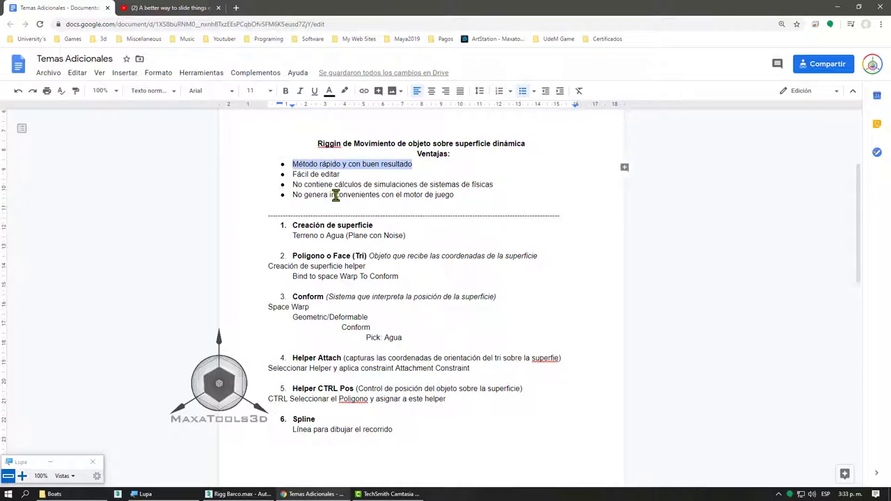
click(336, 195)
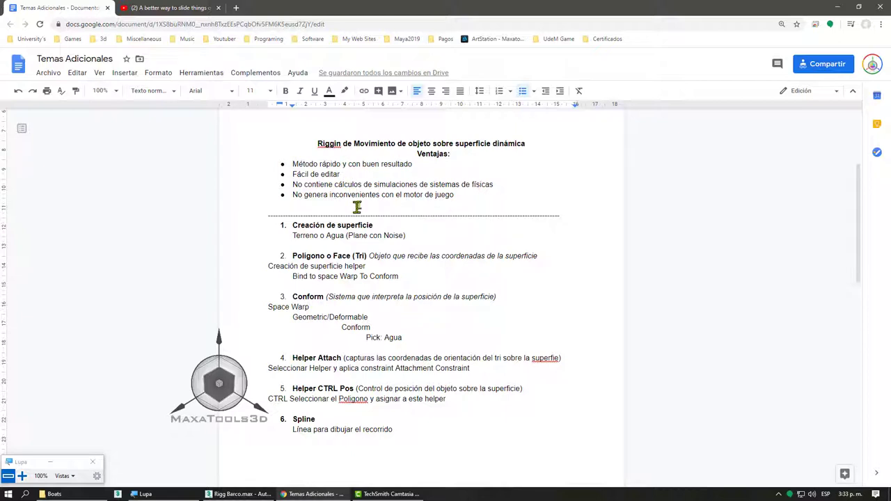
Step: Highlight the Fácil de editar, physics simulation and game engine bullets in turn
drag(341, 174, 288, 176)
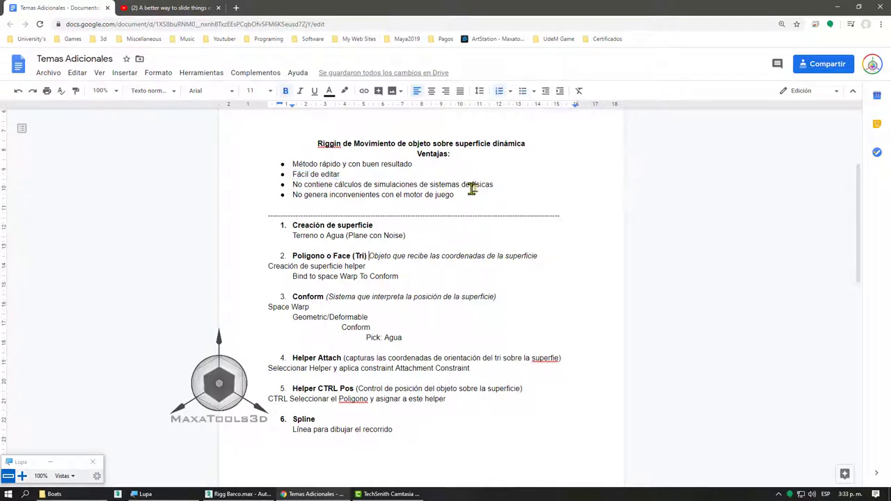
drag(494, 184, 292, 185)
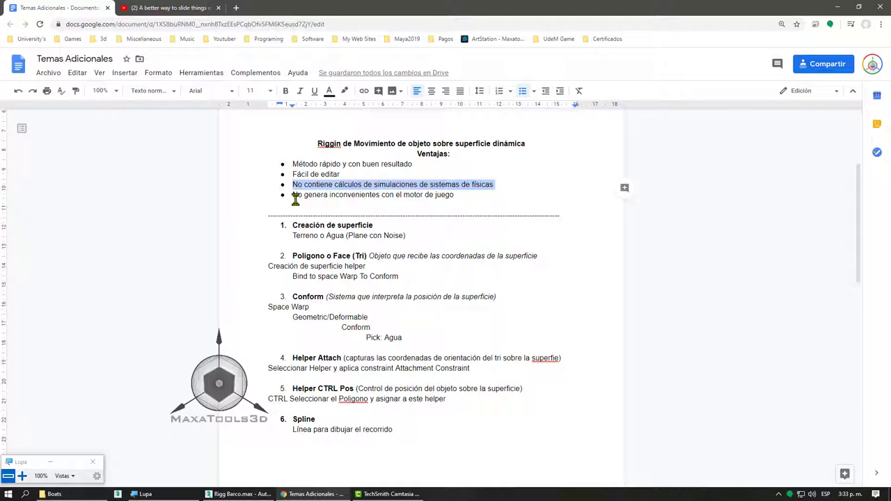
drag(456, 195, 292, 197)
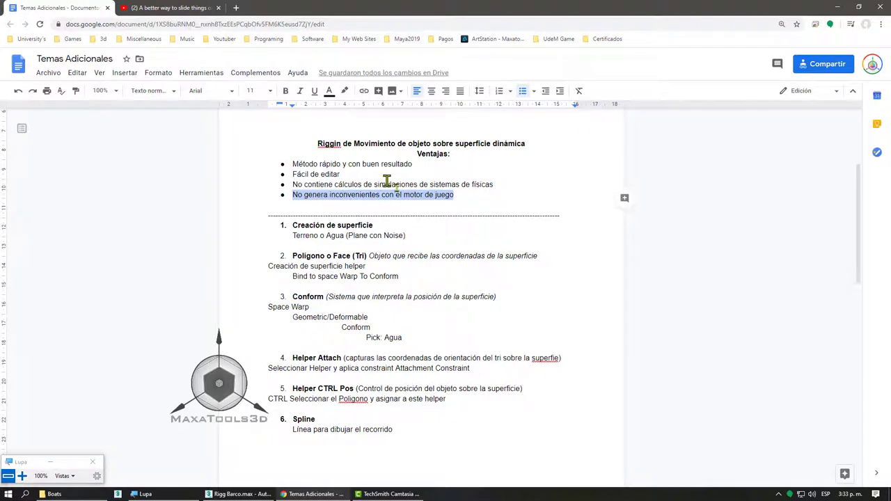
click(439, 314)
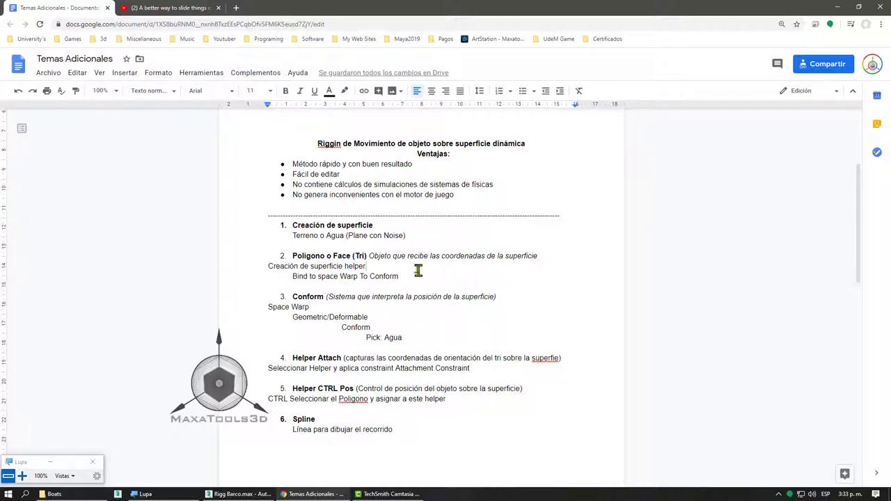
Step: Highlight the separator, the Creación de superficie heading and the Terreno o Agua description
drag(382, 216, 293, 224)
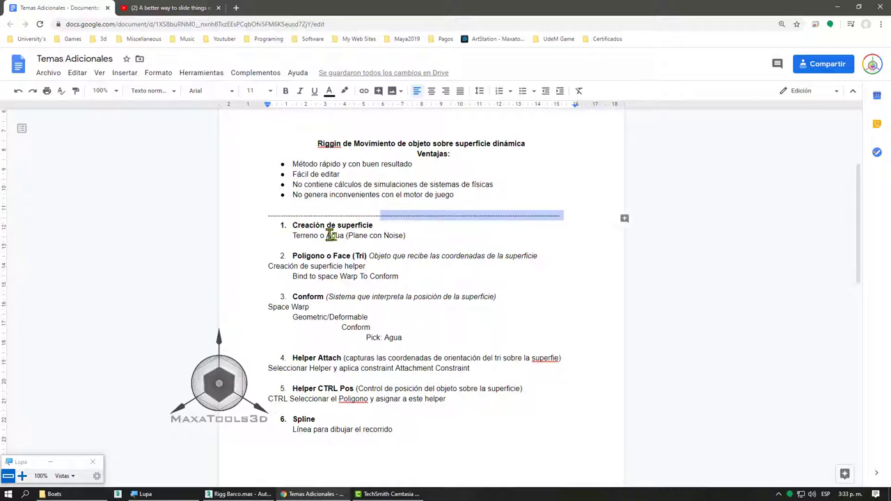
click(343, 235)
mouse_move(374, 225)
mouse_down()
mouse_move(292, 225)
mouse_move(348, 235)
mouse_up()
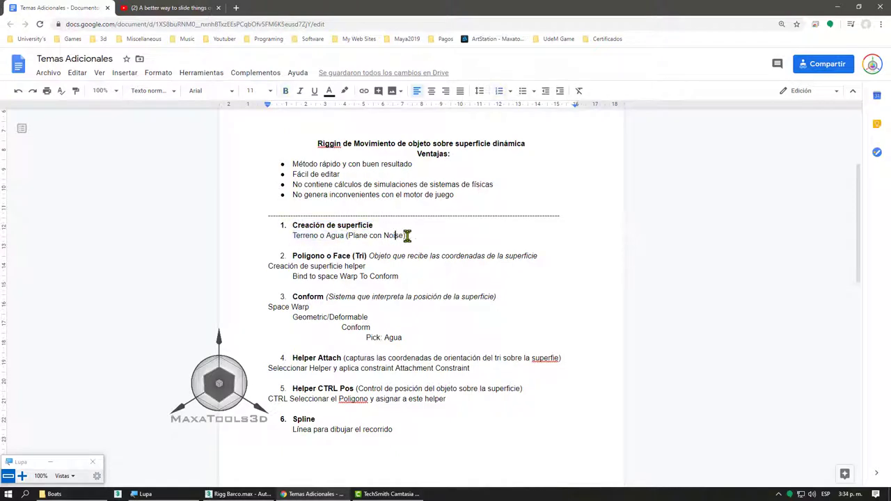
drag(405, 236, 350, 236)
drag(291, 235, 371, 235)
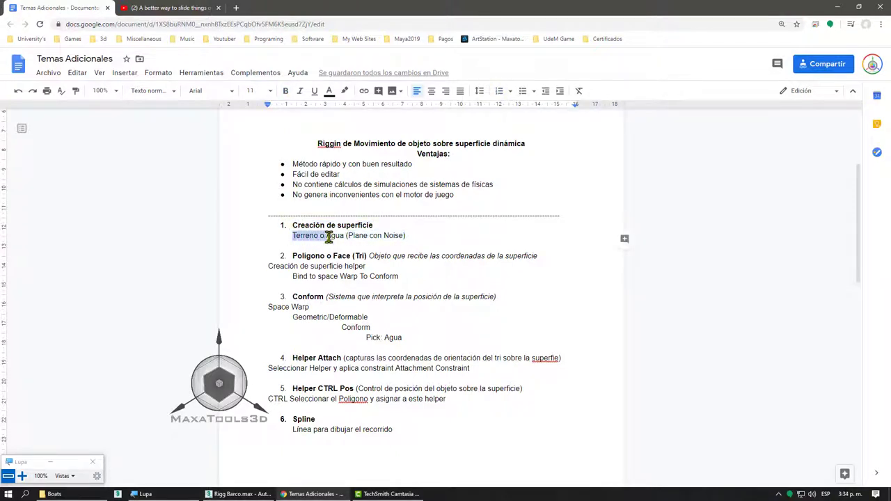
click(410, 276)
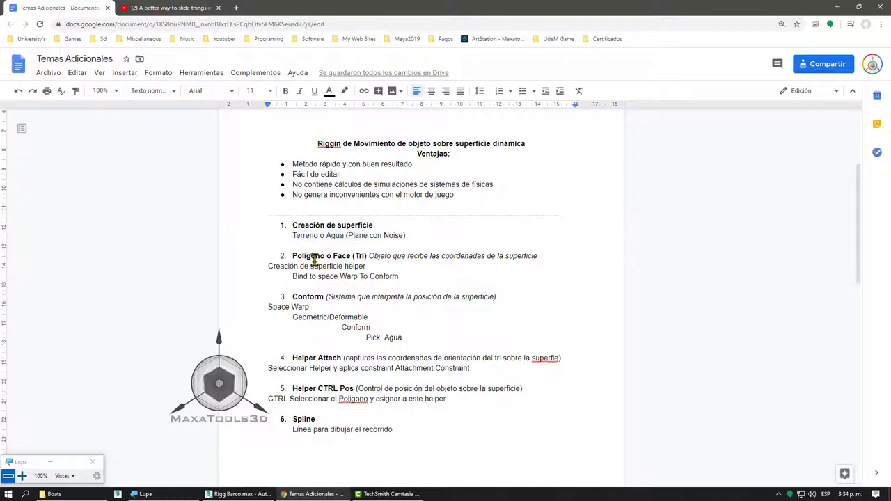
Step: Highlight the Polígono o Face (Tri) step and then the word Polígono
mouse_move(279, 255)
mouse_down()
mouse_move(493, 298)
mouse_move(470, 284)
mouse_up()
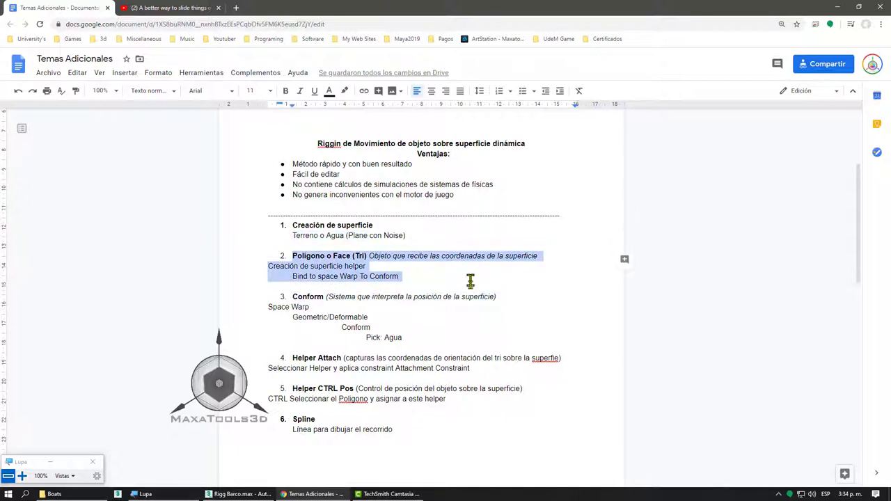
click(410, 296)
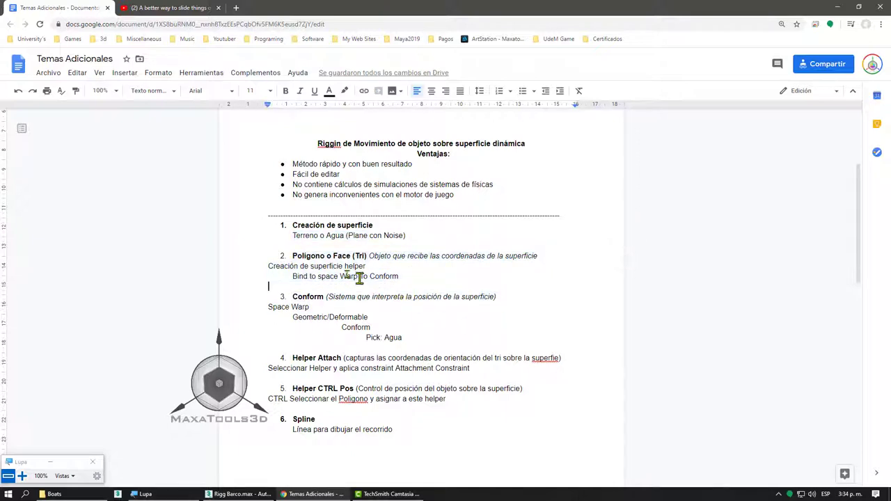
drag(292, 256, 324, 255)
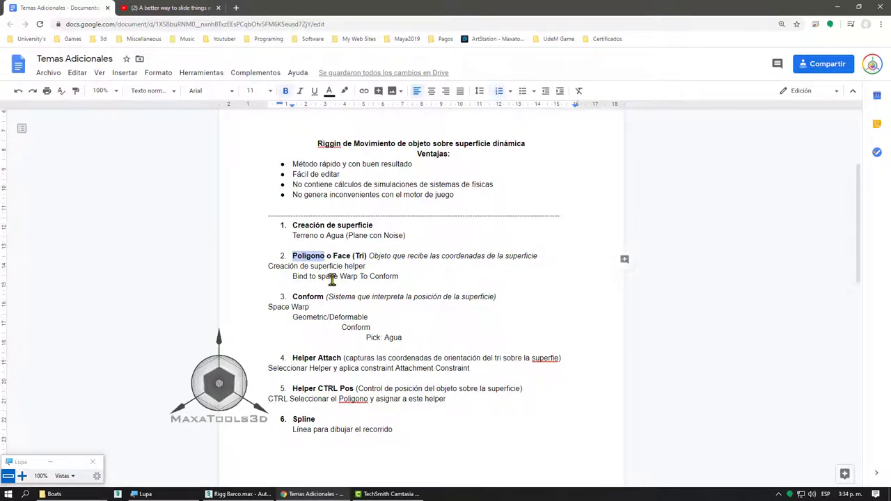
Step: Return to 3ds Max and set a Top view panned onto open water
click(837, 7)
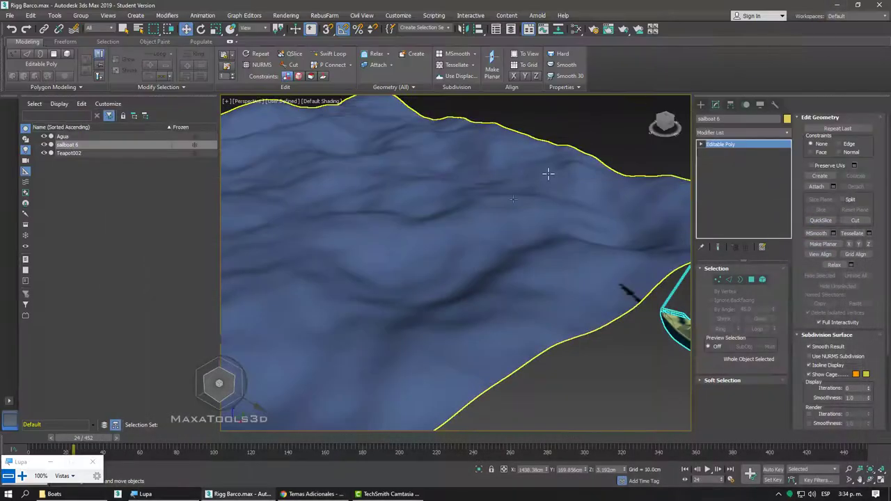
scroll(431, 321, up, 3)
scroll(442, 342, up, 3)
scroll(467, 209, up, 2)
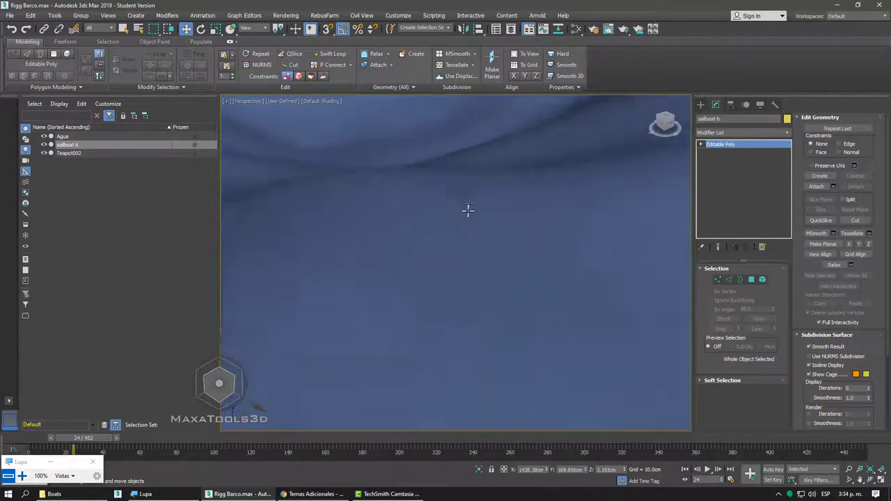
key(F4)
mouse_move(474, 253)
middle_down()
mouse_move(446, 286)
mouse_move(650, 193)
mouse_move(506, 226)
middle_up()
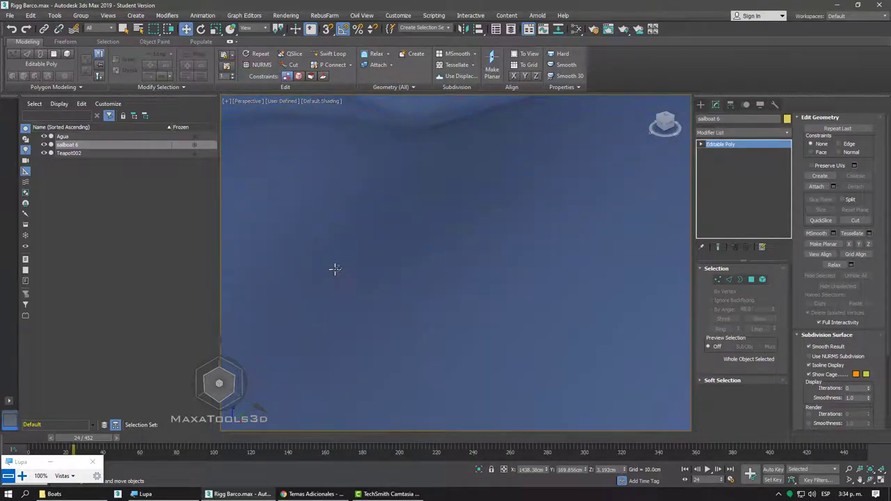
key(t)
key(z)
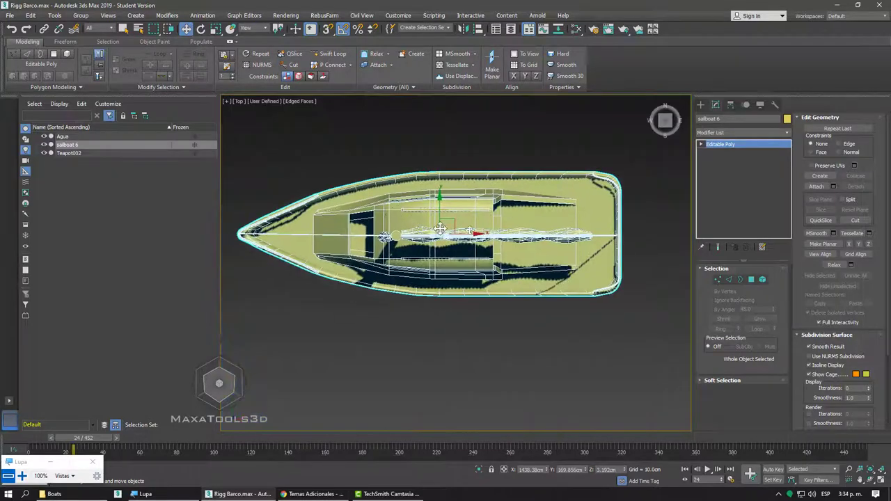
scroll(441, 229, down, 5)
middle_drag(441, 215, 525, 215)
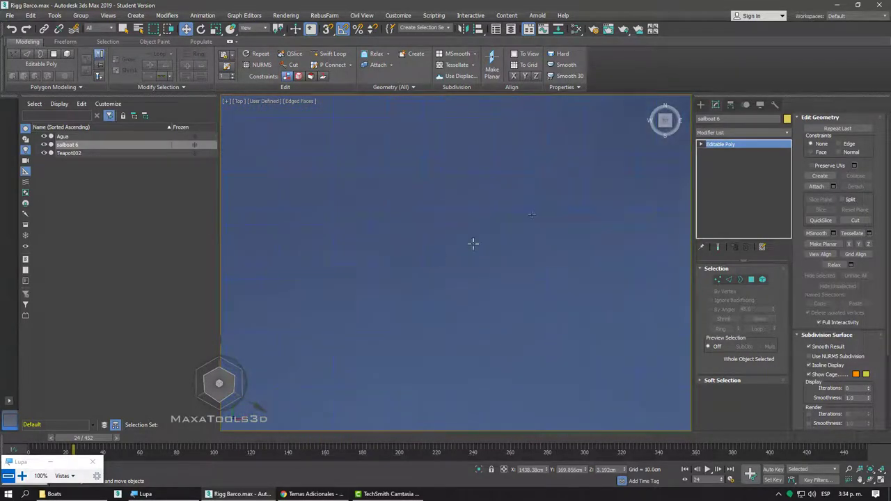
Step: Choose the Line tool under Create > Shapes > Splines
click(701, 104)
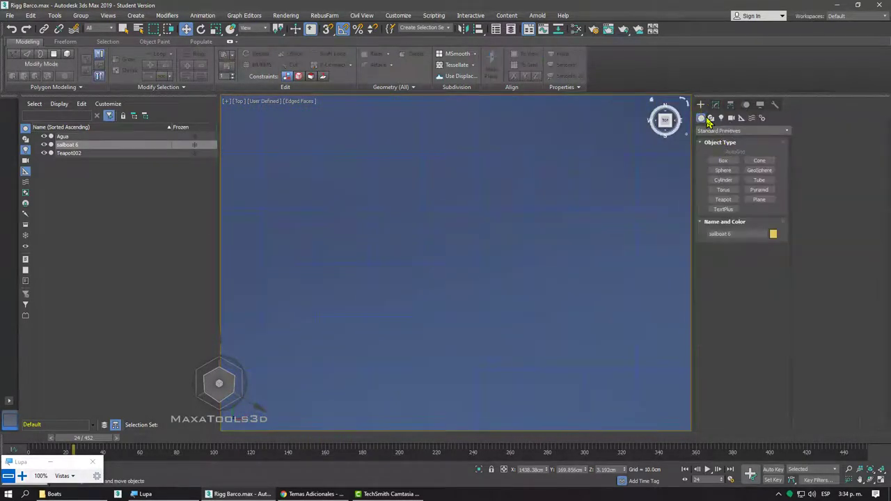
click(710, 119)
click(723, 168)
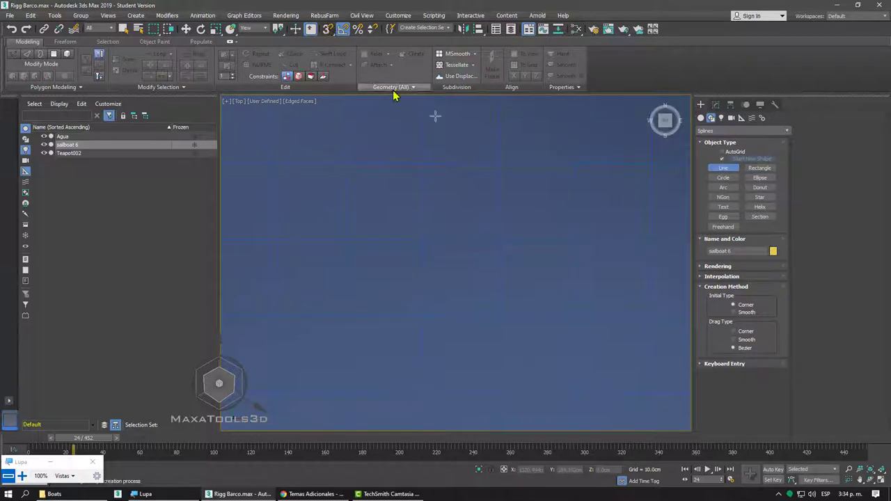
Step: Draw a three-point triangle with Line and close the spline
click(498, 164)
click(575, 163)
click(498, 241)
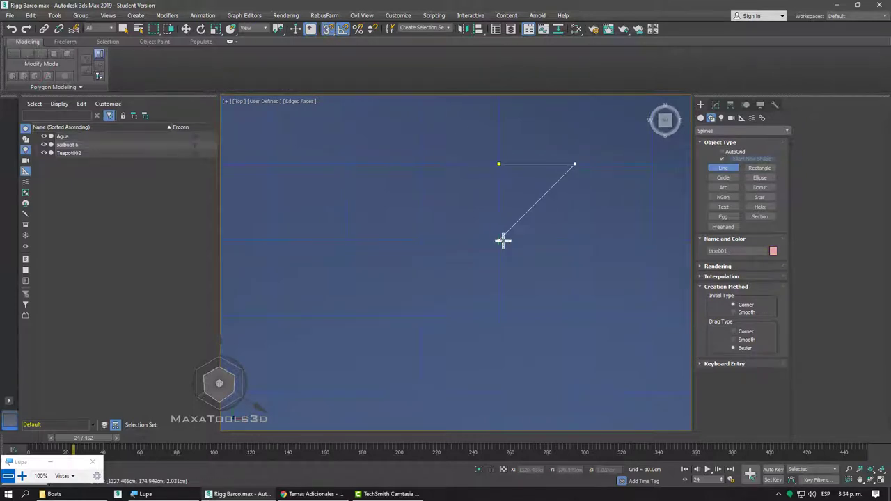
click(498, 163)
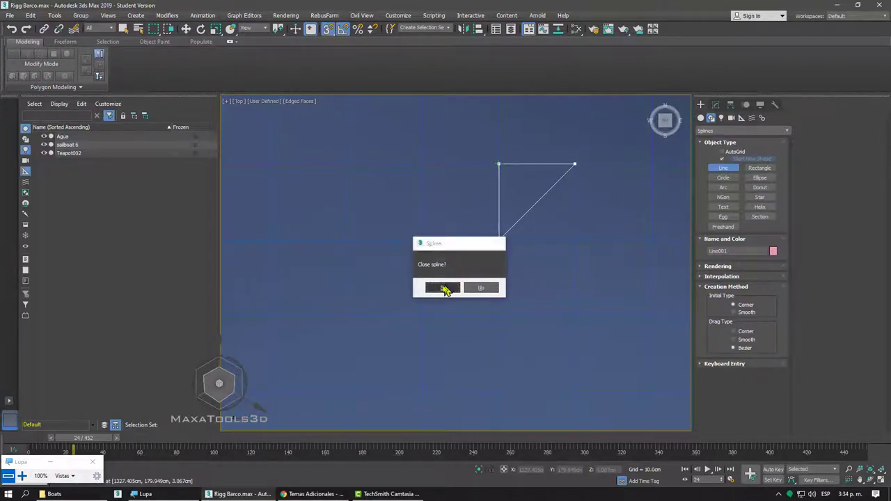
click(442, 288)
Step: Move the triangle to the right along X
alt+middle_drag(497, 199, 464, 151)
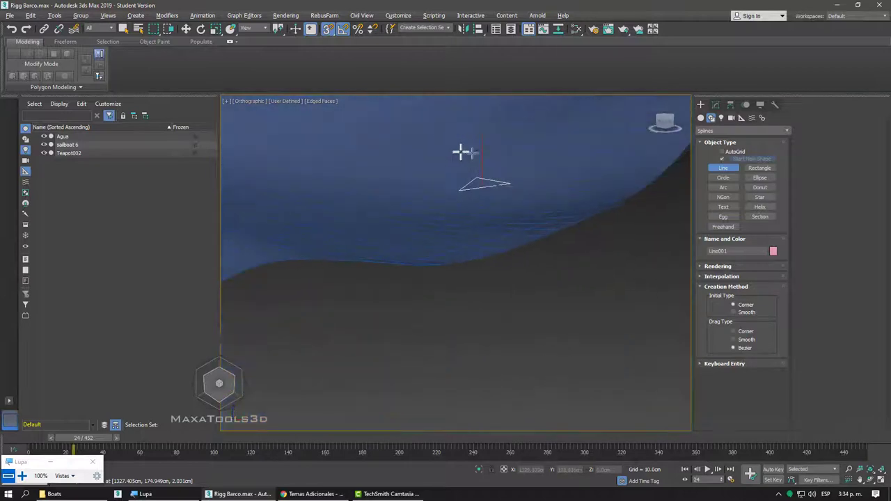
middle_drag(509, 186, 411, 193)
key(w)
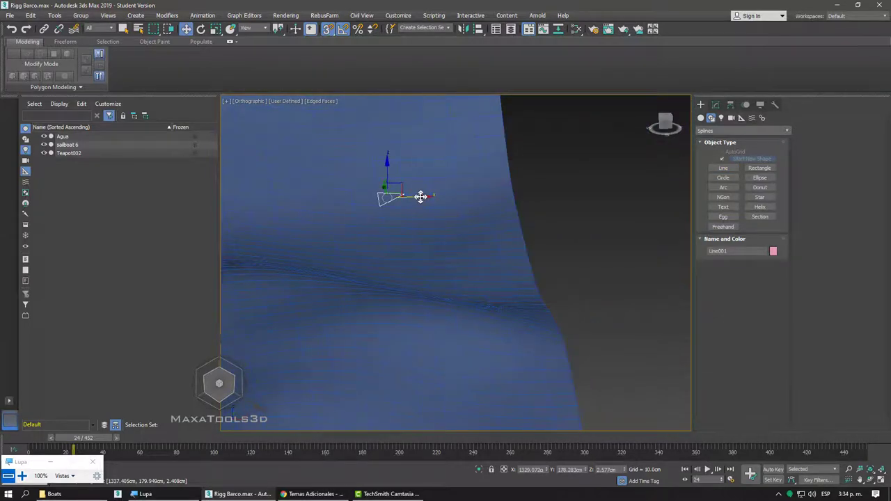
drag(398, 194, 621, 191)
mouse_move(621, 190)
alt+middle_down()
mouse_move(527, 229)
mouse_move(491, 204)
mouse_move(537, 221)
mouse_move(571, 209)
alt+middle_up()
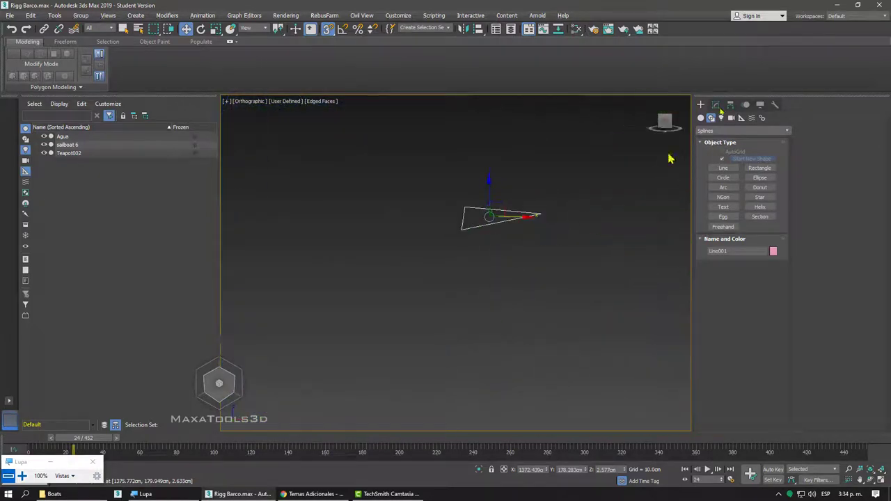
Step: At Spline sub-object level, scale the triangle vertically to flatten it
click(716, 104)
click(701, 144)
click(717, 168)
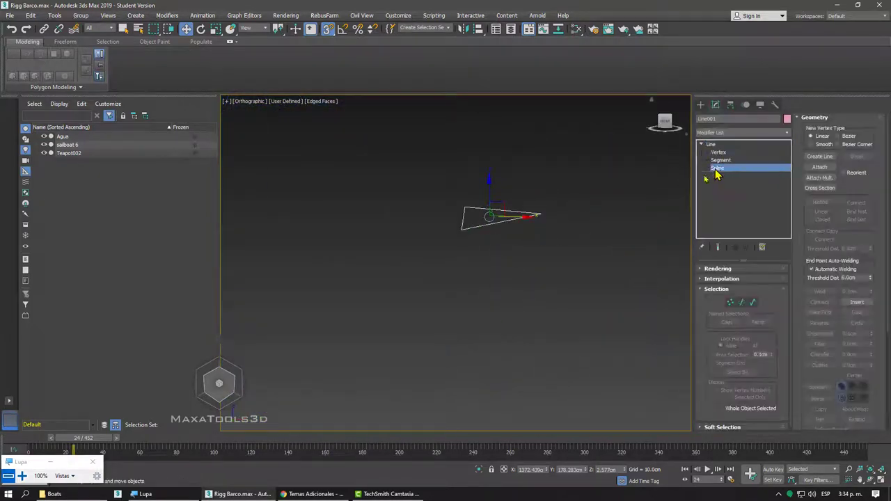
click(502, 220)
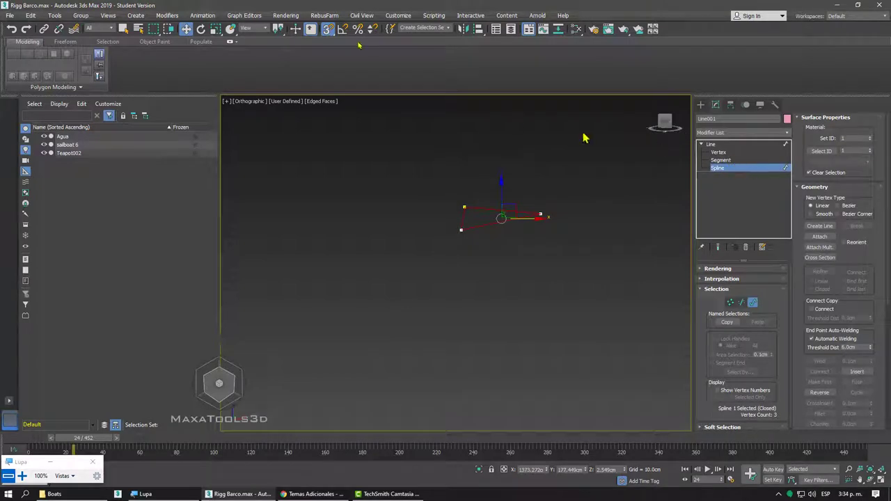
click(216, 29)
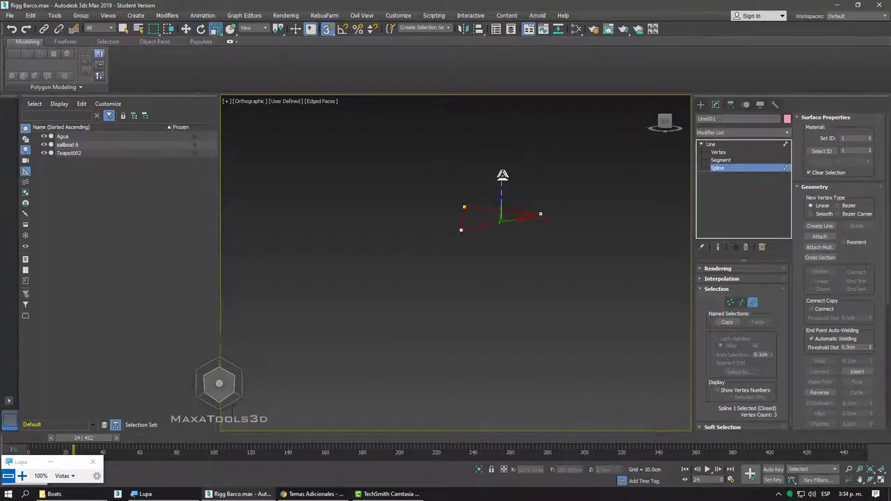
drag(502, 175, 508, 428)
alt+middle_drag(497, 241, 612, 218)
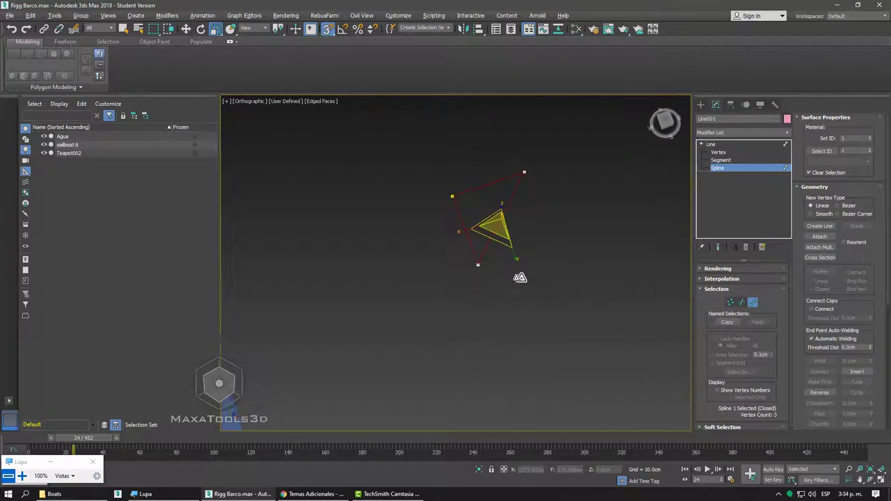
click(712, 144)
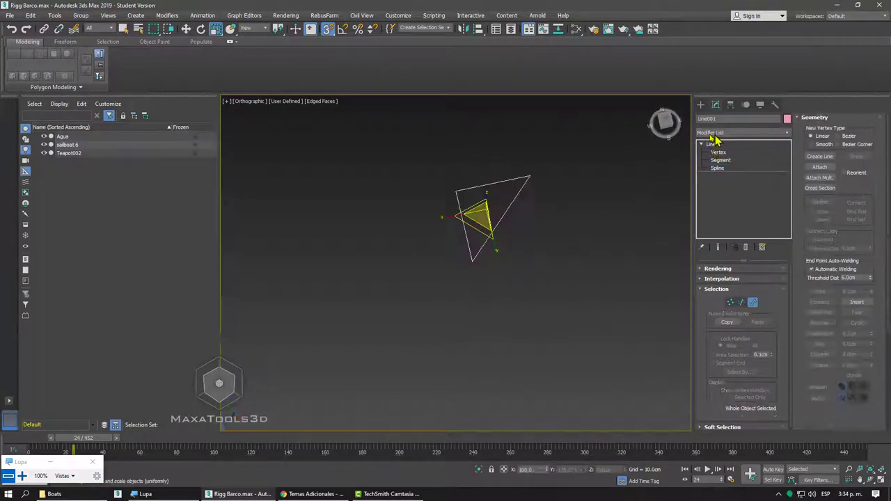
Step: Convert Line001 to an Editable Mesh and view it in plain shading beside the water and boat
right_click(471, 190)
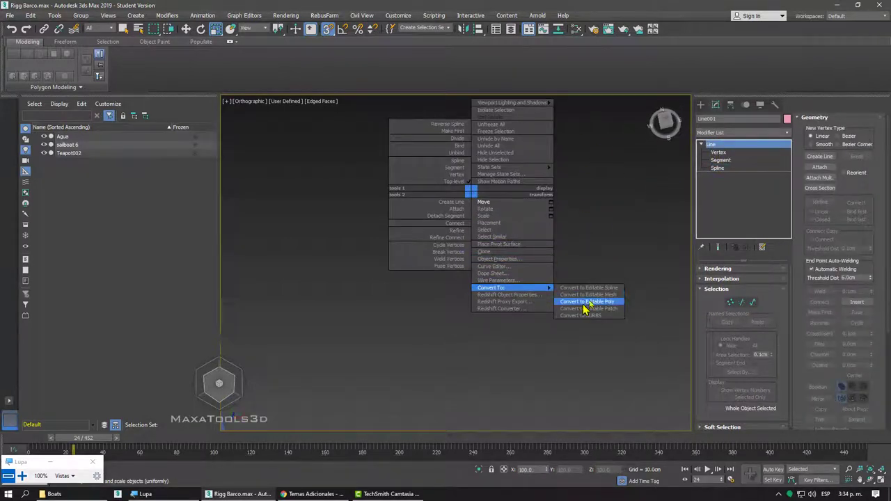
click(613, 300)
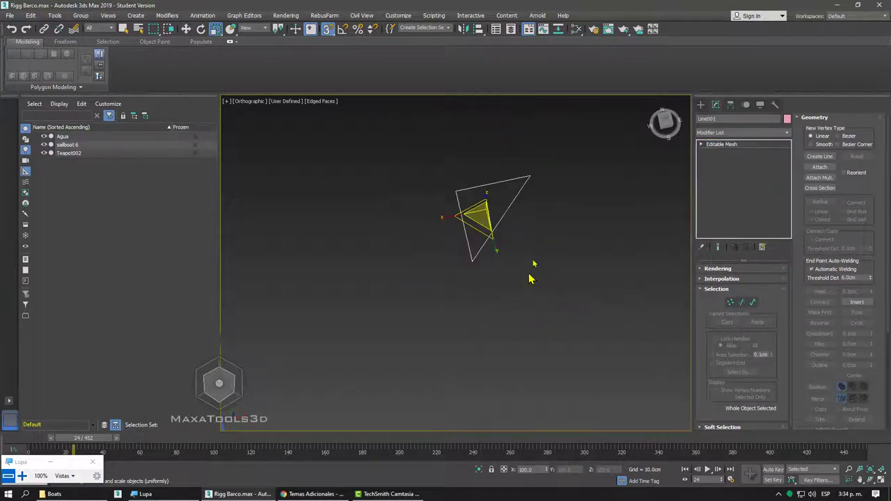
click(579, 241)
drag(542, 150, 477, 257)
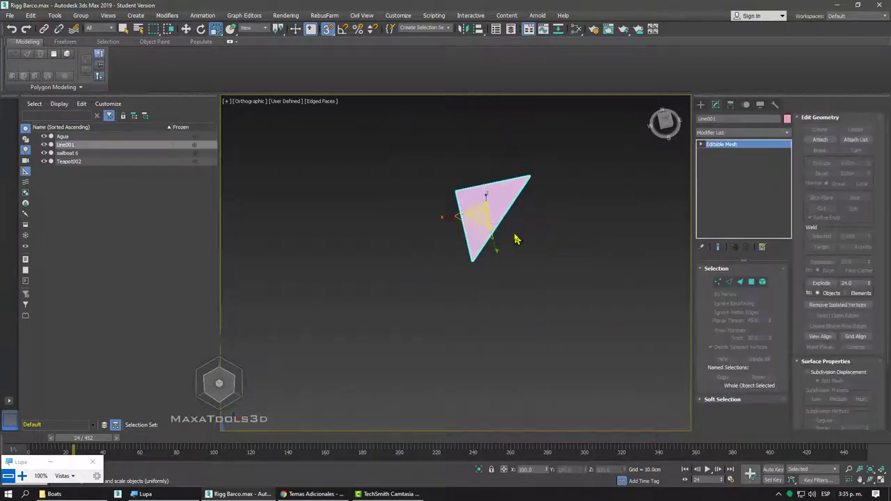
key(F4)
key(F3)
key(F3)
mouse_move(487, 213)
alt+middle_down()
mouse_move(423, 248)
mouse_move(497, 238)
mouse_move(471, 263)
mouse_move(511, 191)
mouse_move(533, 180)
mouse_move(487, 179)
mouse_move(501, 160)
mouse_move(521, 155)
mouse_move(510, 177)
alt+middle_up()
Step: Raise the triangle above the water and move it beside the boat
key(w)
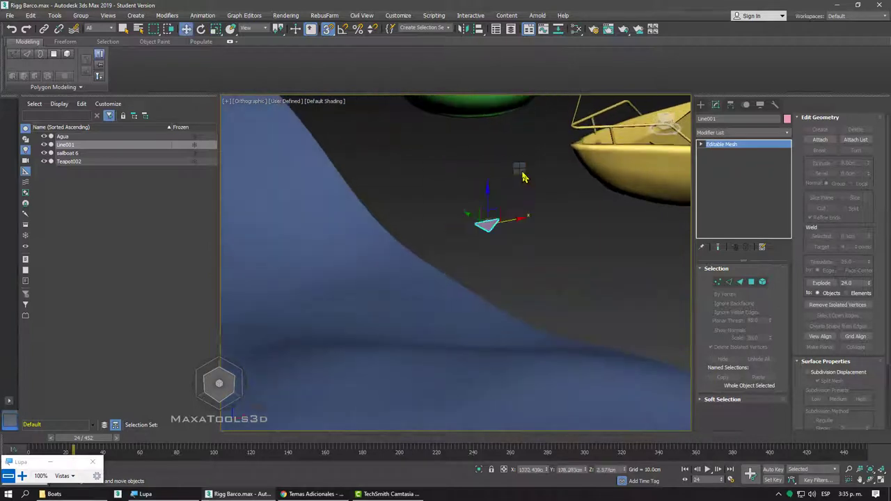
right_click(518, 169)
click(546, 177)
drag(486, 205, 481, 150)
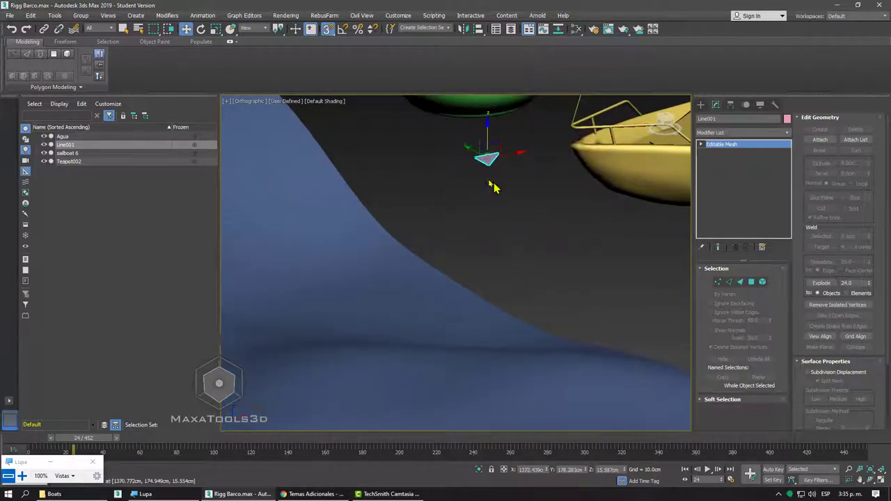
key(ctrl+z)
drag(484, 196, 457, 100)
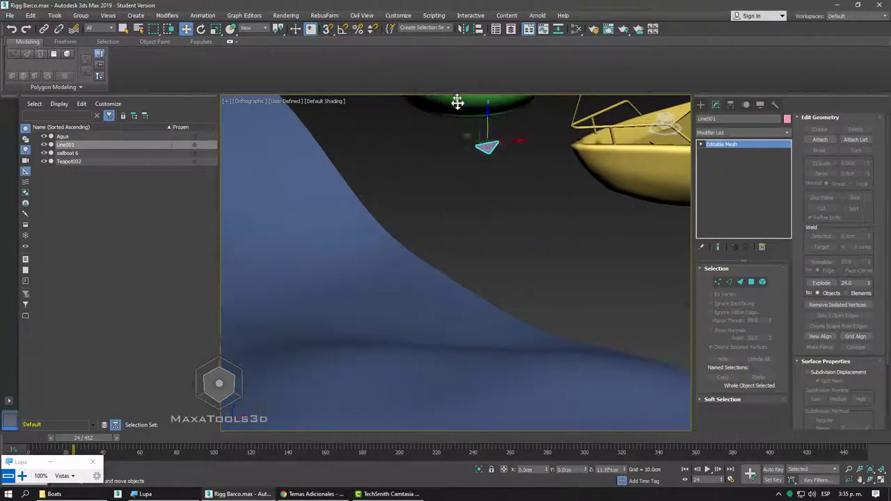
mouse_move(458, 99)
alt+middle_down()
mouse_move(478, 225)
mouse_move(511, 239)
mouse_move(407, 179)
alt+middle_up()
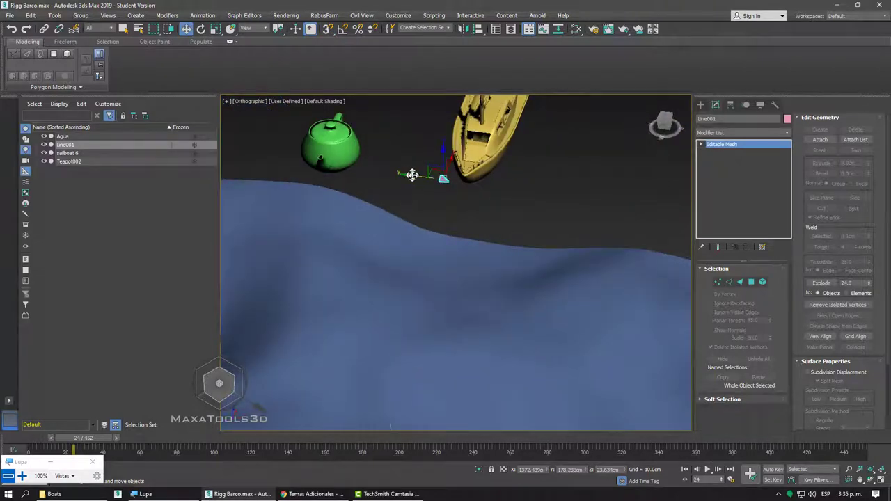
drag(412, 174, 598, 198)
Step: Rename Line001 to Tri and bring up the Temas Adicionales notes
click(731, 118)
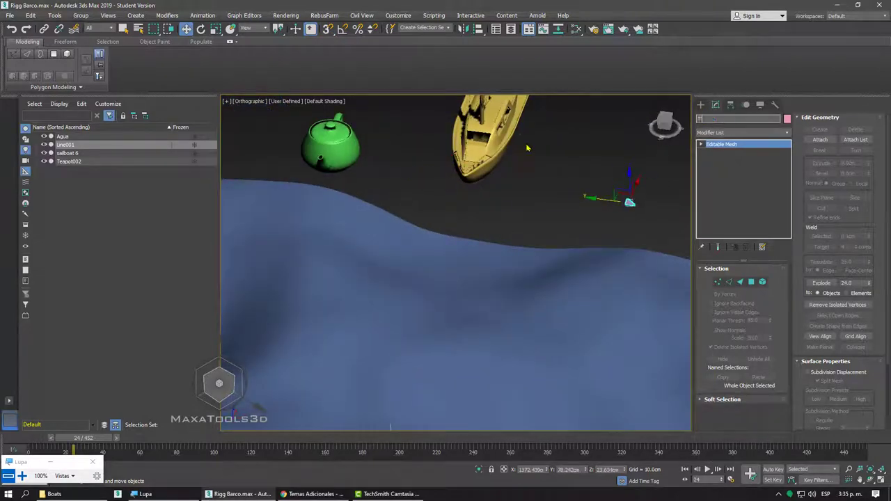
text(Tir)
key(Return)
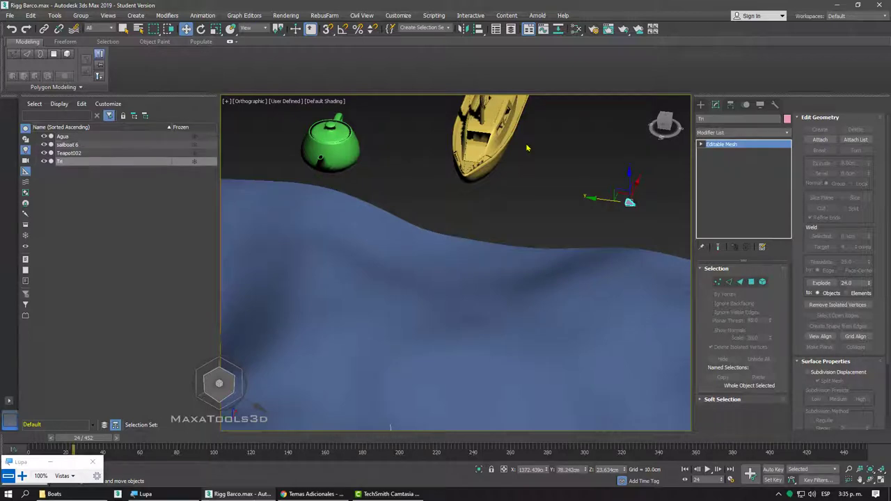
mouse_move(493, 213)
alt+middle_down()
mouse_move(494, 201)
mouse_move(414, 240)
mouse_move(418, 230)
mouse_move(397, 231)
mouse_move(454, 299)
alt+middle_up()
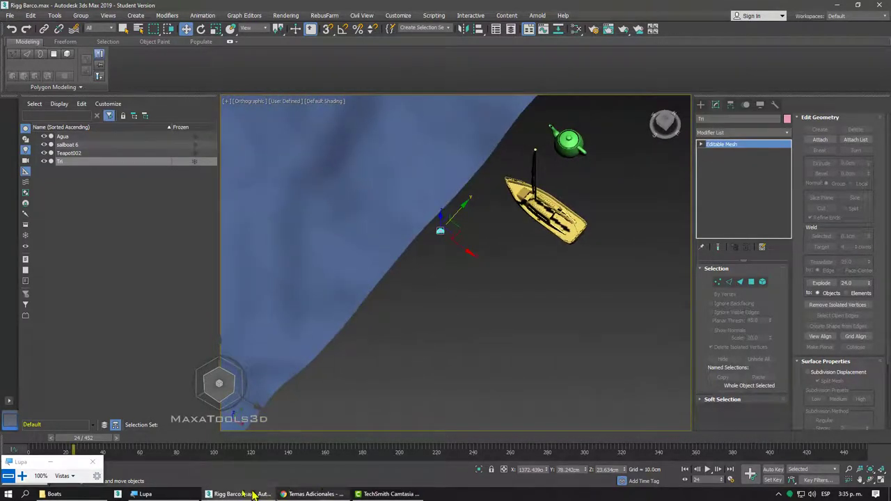
click(296, 495)
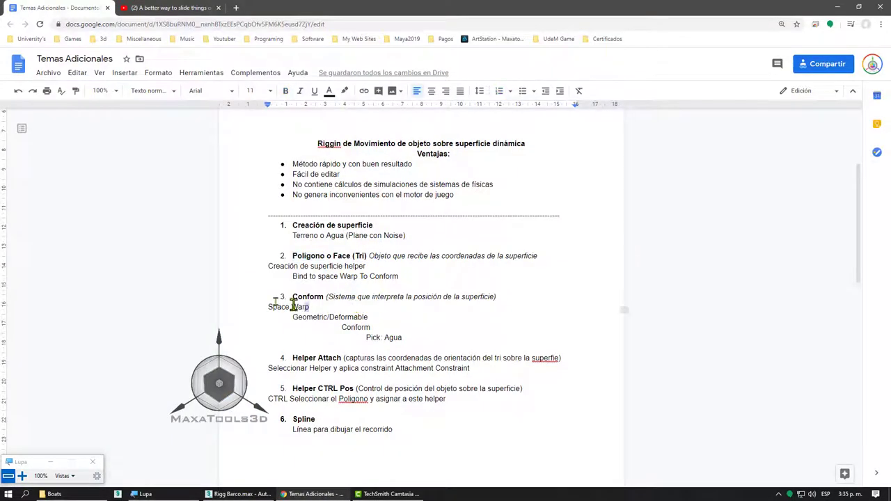
Step: Select the Conform / Space Warp step in the notes, then return to 3ds Max
drag(310, 307, 255, 295)
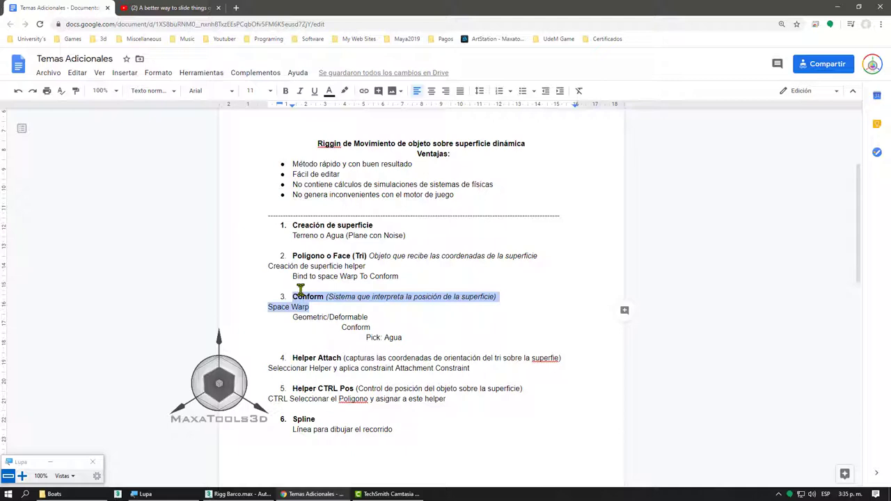
click(307, 309)
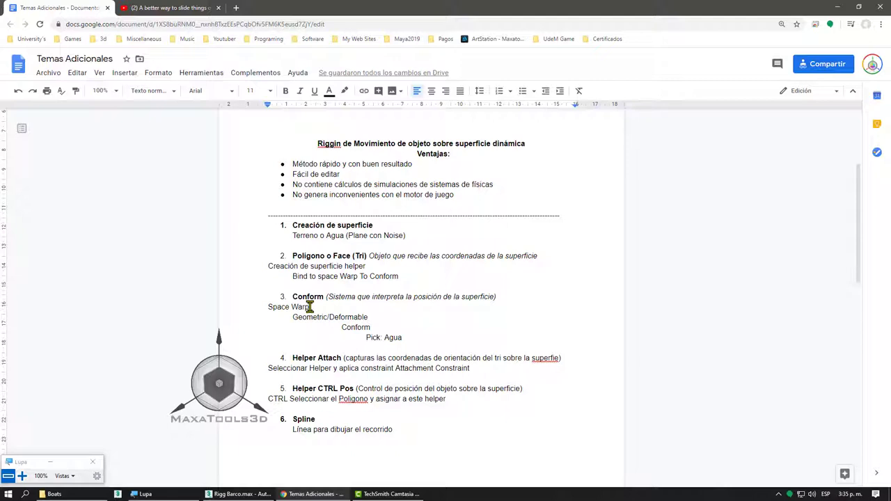
click(838, 7)
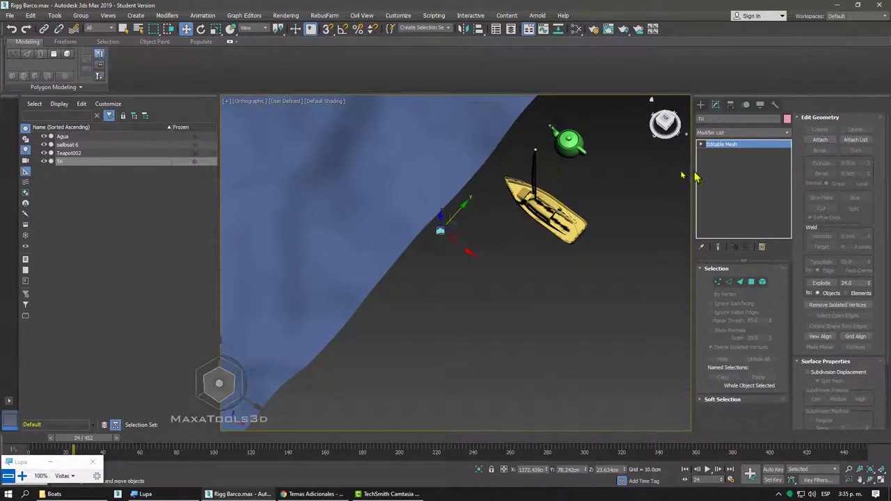
Step: Choose the Conform tool from the Geometric/Deformable space warp category
click(701, 104)
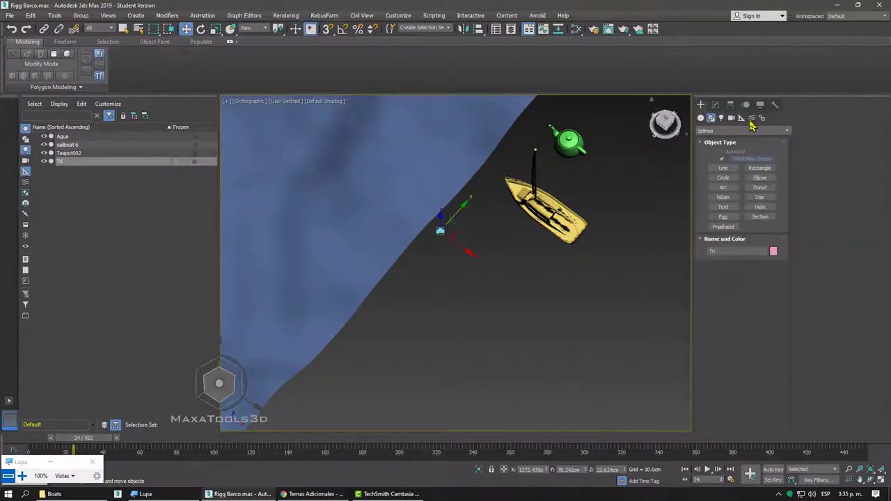
click(750, 119)
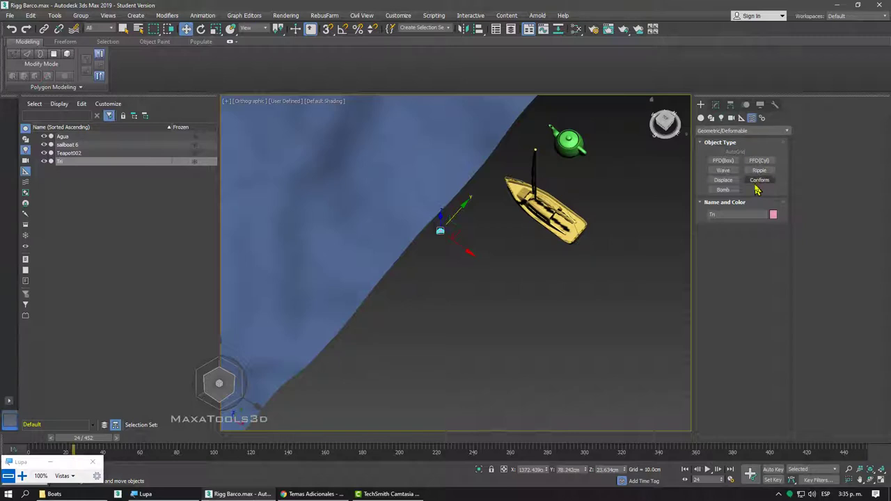
click(742, 131)
click(727, 140)
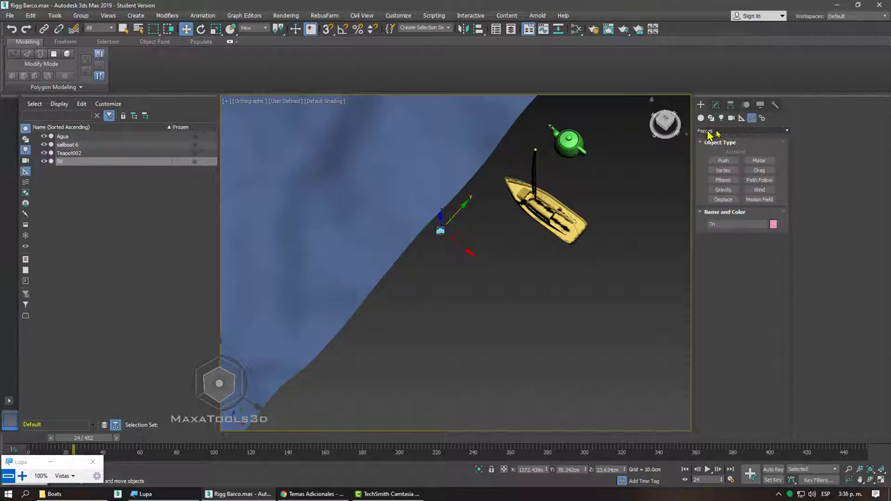
click(717, 132)
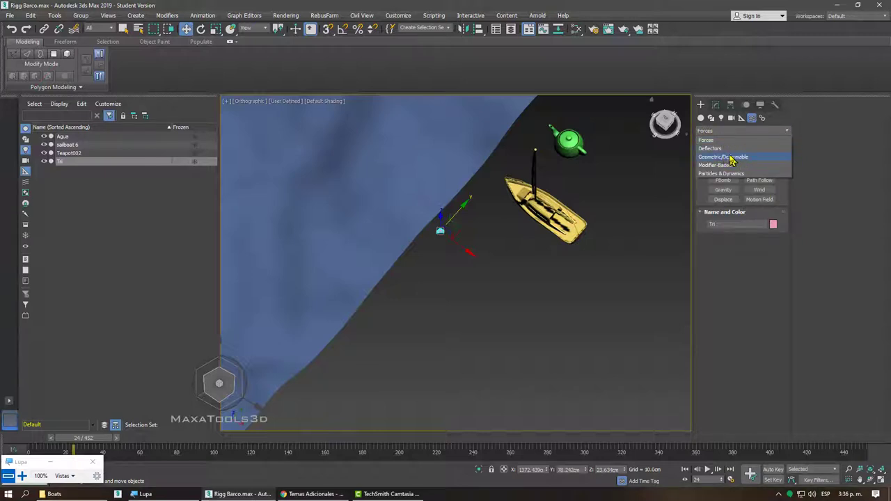
click(724, 157)
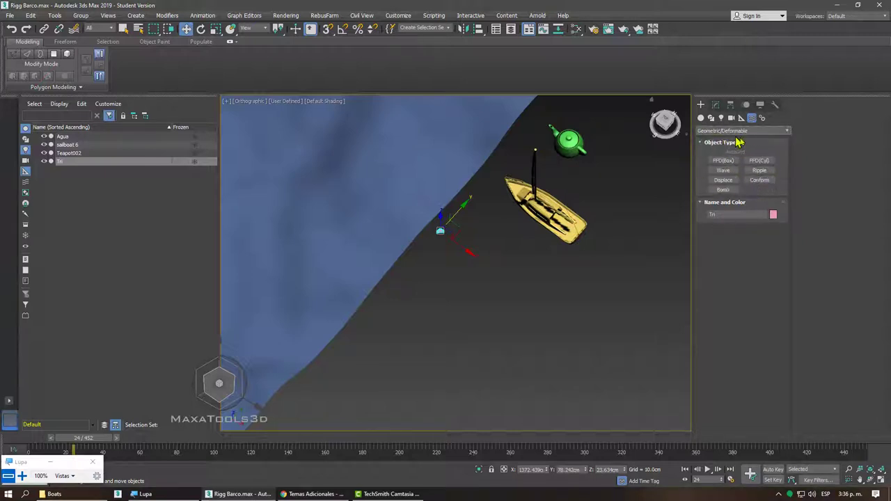
click(760, 180)
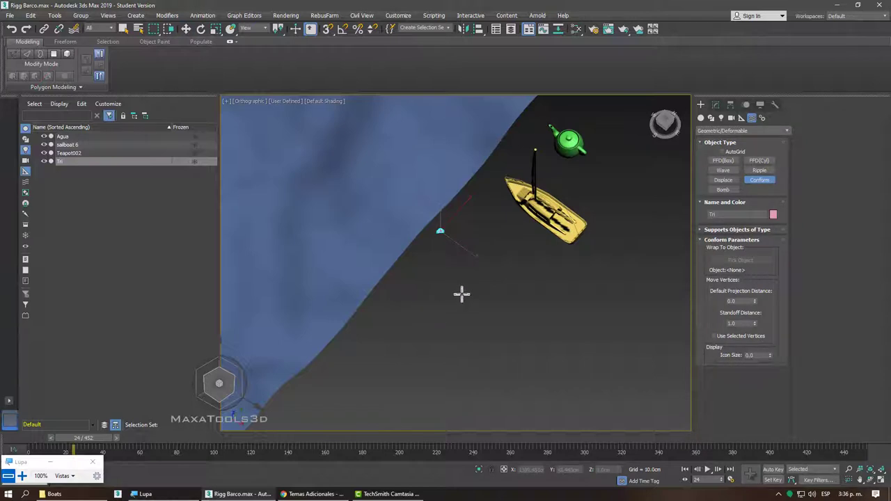
Step: Drag out the Conform Object001 gizmo beside Tri and bring up its Conform Parameters
drag(466, 278, 475, 244)
key(w)
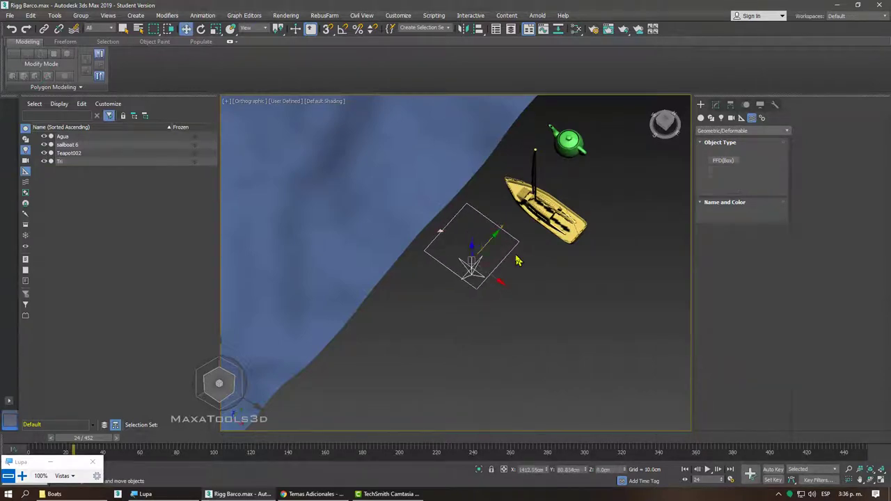
mouse_move(517, 258)
alt+middle_down()
mouse_move(486, 207)
mouse_move(497, 259)
alt+middle_up()
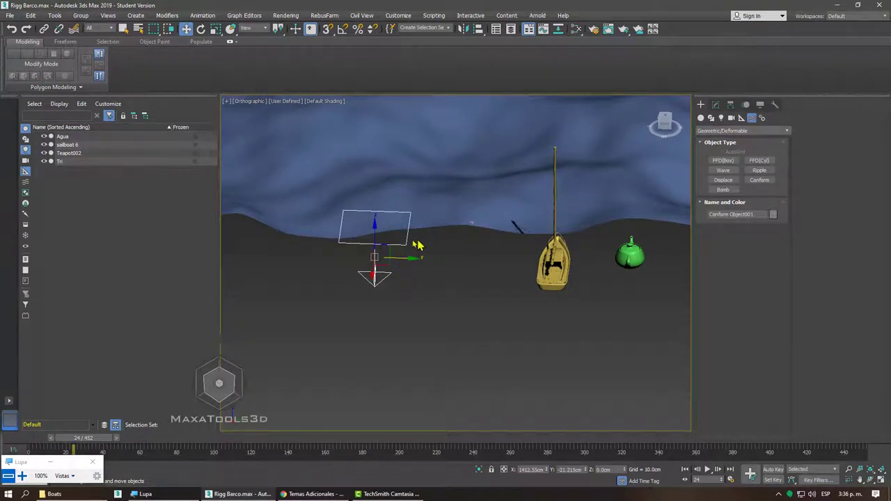
mouse_move(416, 245)
alt+middle_down()
mouse_move(438, 253)
mouse_move(464, 241)
mouse_move(443, 243)
mouse_move(453, 253)
mouse_move(464, 225)
mouse_move(548, 199)
alt+middle_up()
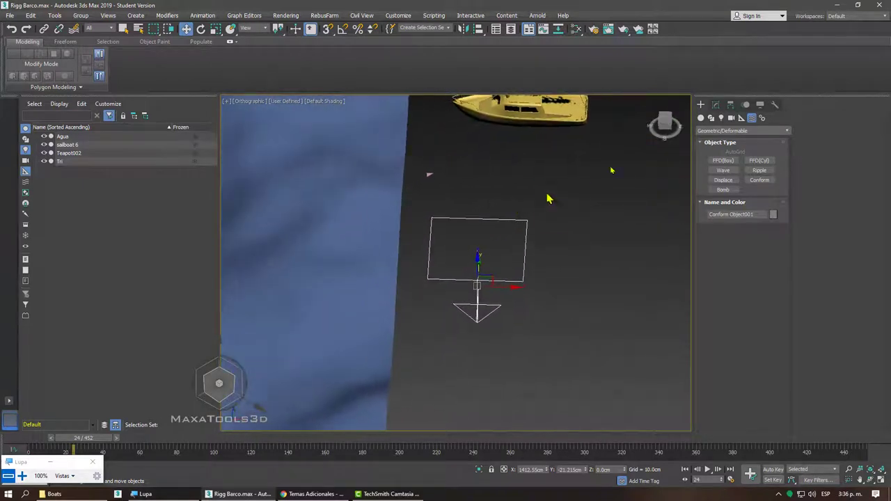
key(F2)
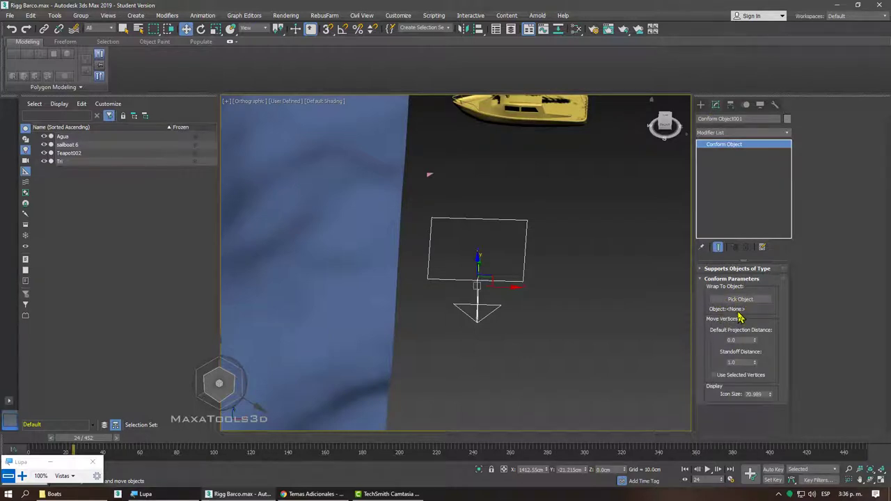
Step: Set the Agua water plane as Conform Object001's Wrap To Object target
click(746, 299)
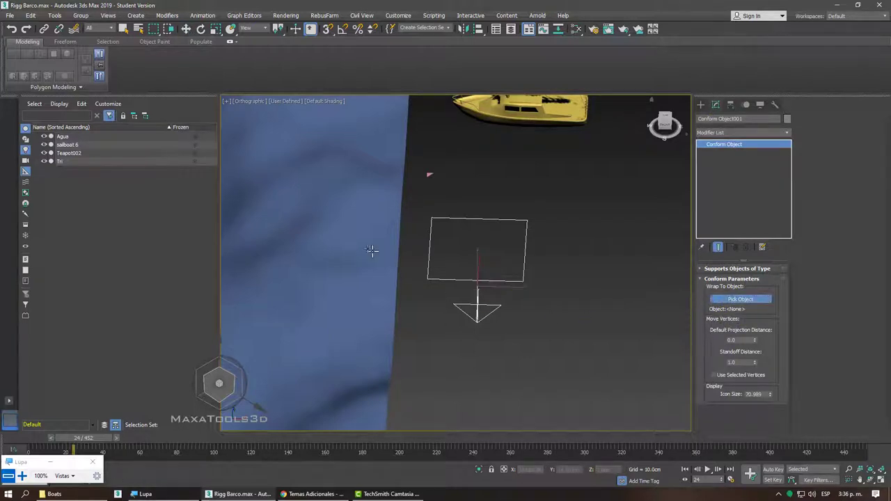
click(371, 249)
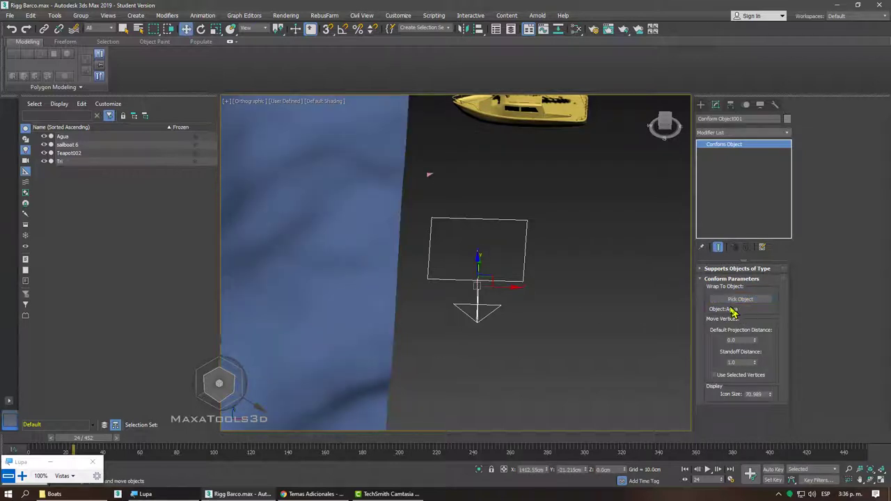
right_click(626, 310)
click(355, 199)
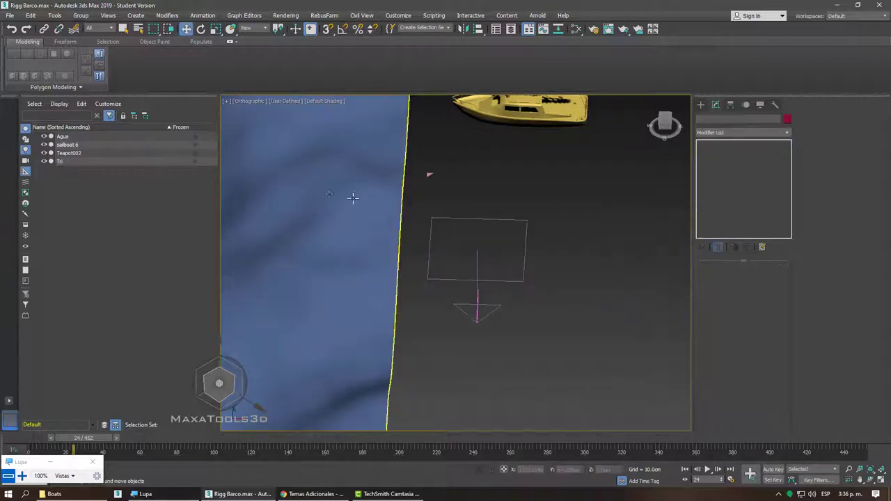
click(717, 119)
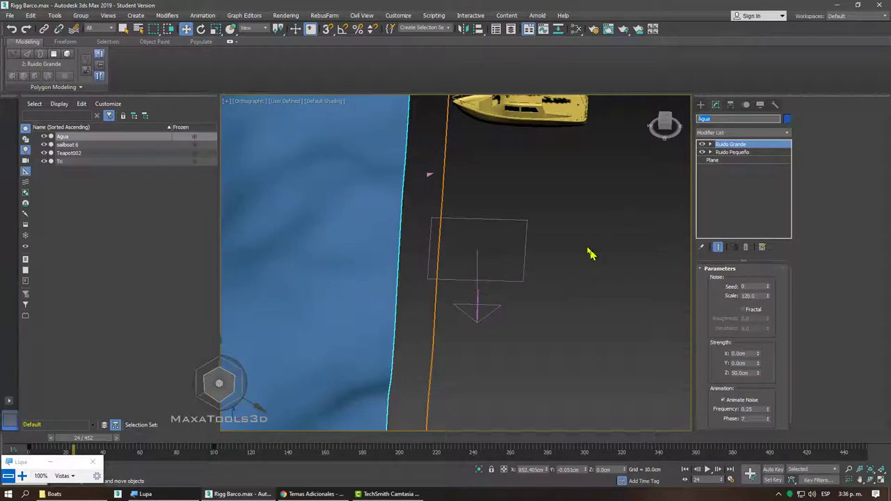
click(588, 254)
click(482, 303)
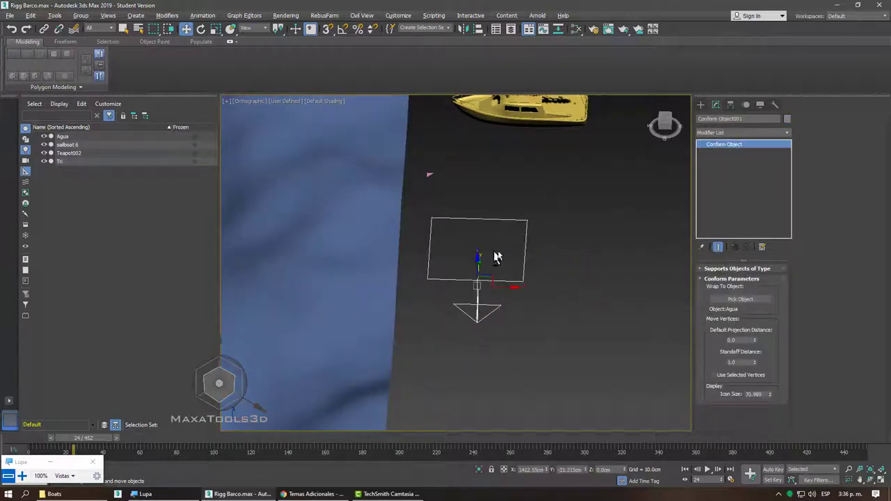
scroll(494, 257, down, 2)
scroll(641, 229, down, 3)
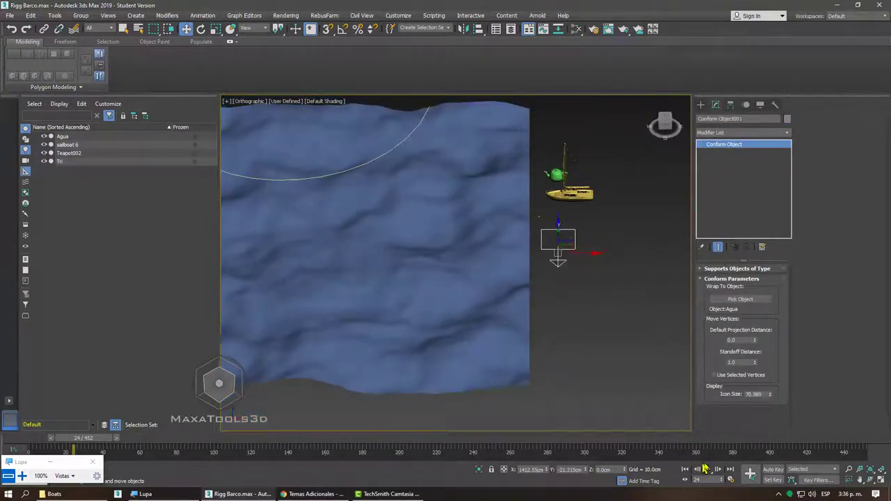
Step: Play and stop the wave animation, then select the small Tri object
click(704, 469)
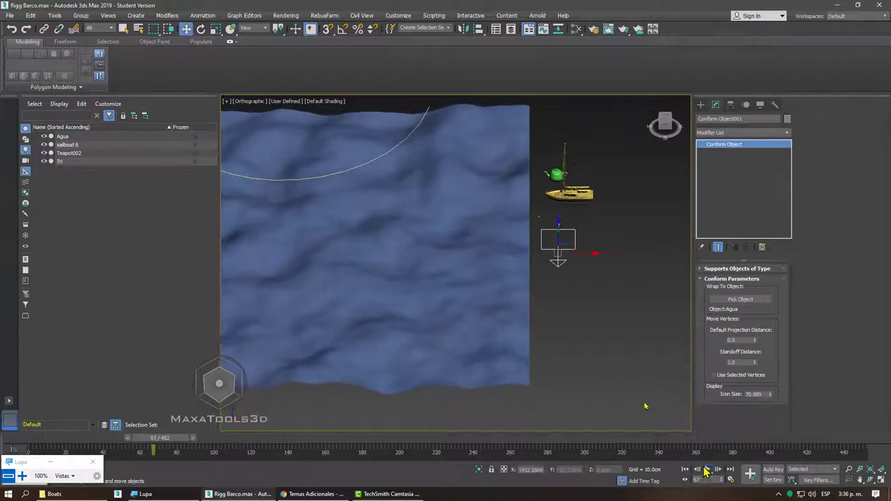
click(706, 471)
click(366, 237)
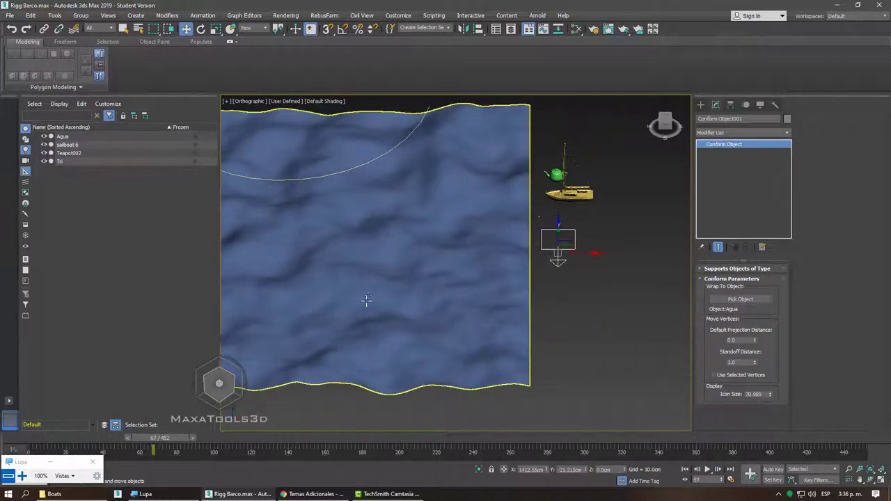
scroll(550, 230, up, 5)
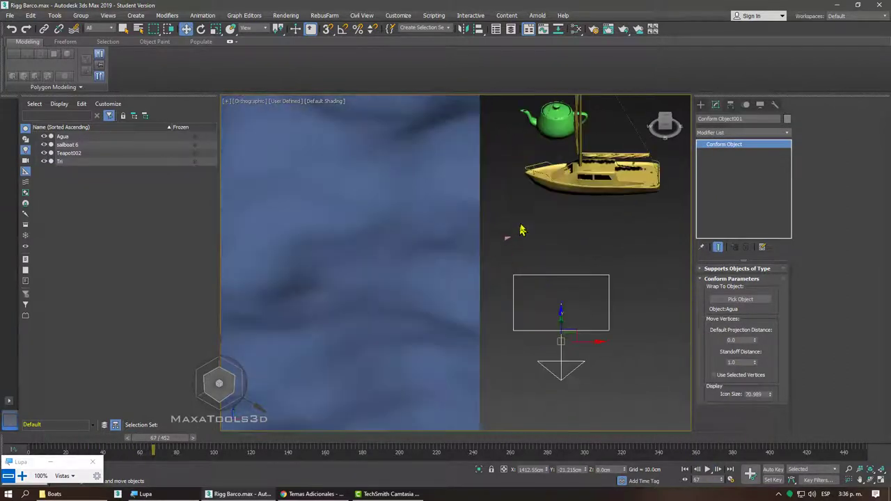
click(507, 237)
mouse_move(562, 278)
alt+middle_down()
mouse_move(499, 234)
mouse_move(527, 253)
mouse_move(507, 246)
mouse_move(489, 279)
alt+middle_up()
Step: Show space warps in the Scene Explorer and locate the Tri object
alt+middle_drag(562, 270, 555, 271)
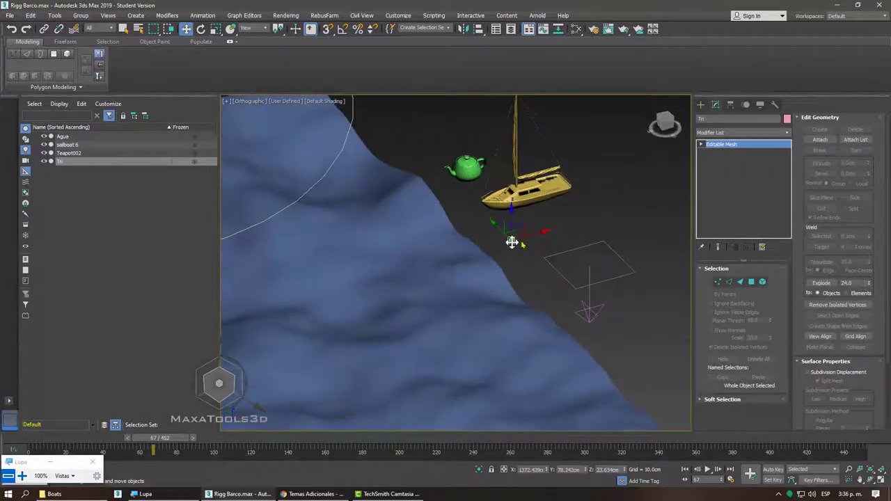
scroll(511, 242, up, 3)
scroll(517, 227, down, 3)
scroll(526, 239, up, 3)
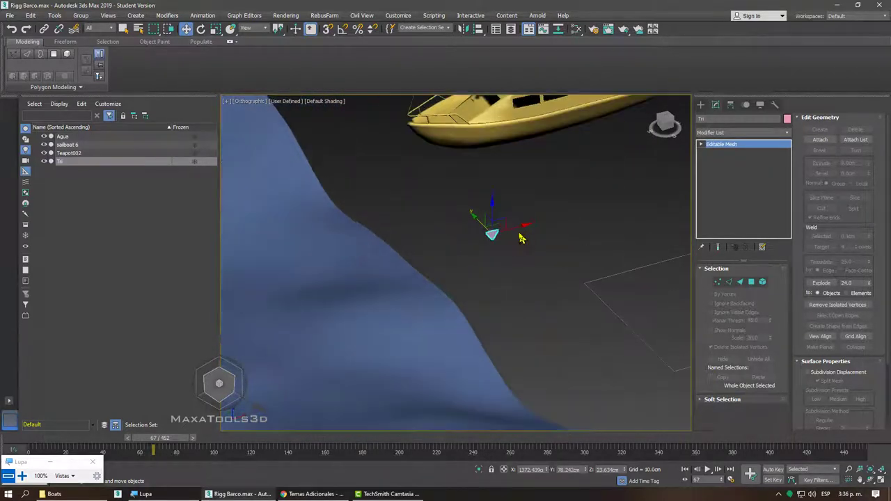
mouse_move(533, 230)
alt+middle_down()
mouse_move(509, 247)
mouse_move(496, 240)
alt+middle_up()
alt+middle_drag(566, 244, 622, 233)
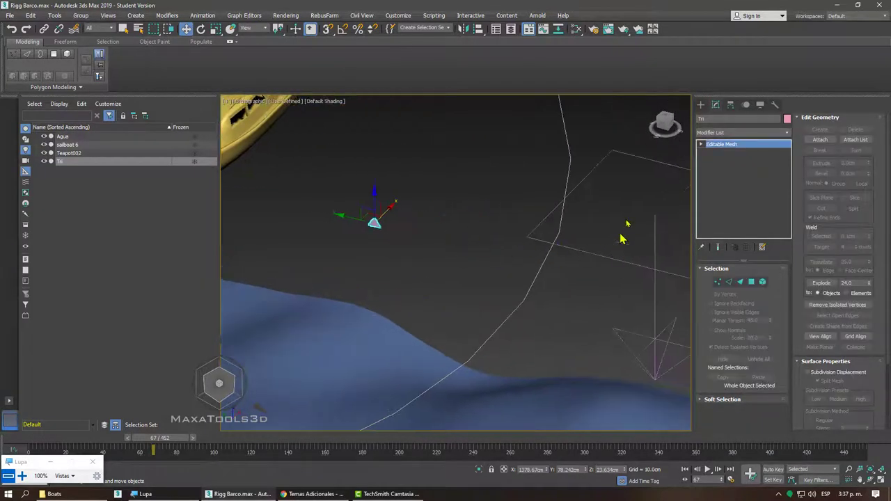
click(625, 224)
drag(405, 188, 367, 240)
click(25, 182)
click(87, 195)
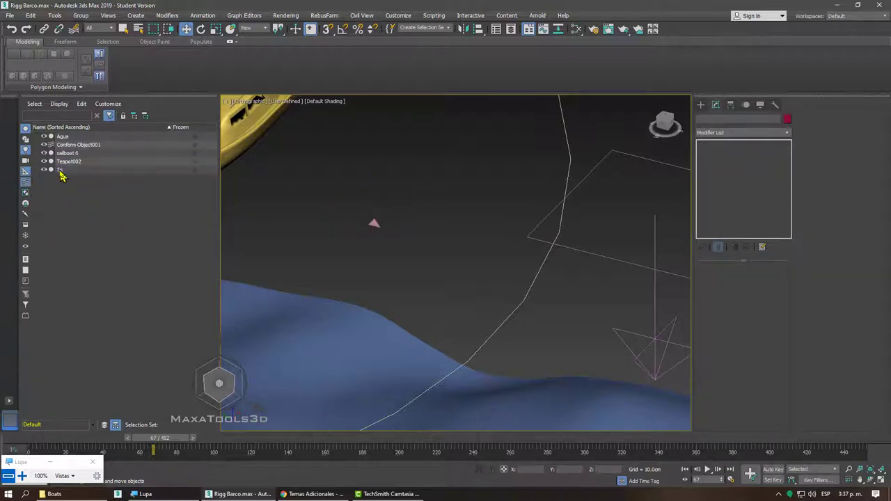
mouse_move(60, 172)
mouse_down()
mouse_move(72, 150)
mouse_move(60, 174)
mouse_up()
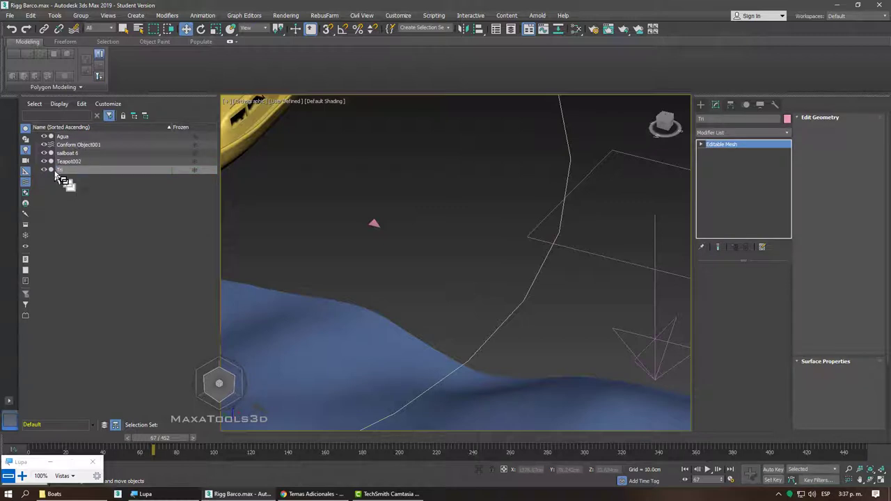
click(90, 195)
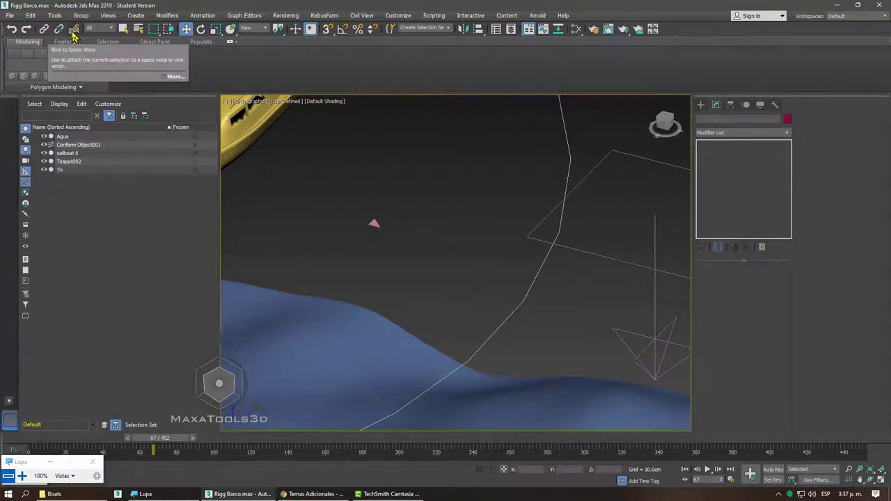
Step: Bind Tri to the Conform gizmo, adding a Conform Binding above its Editable Mesh
click(77, 32)
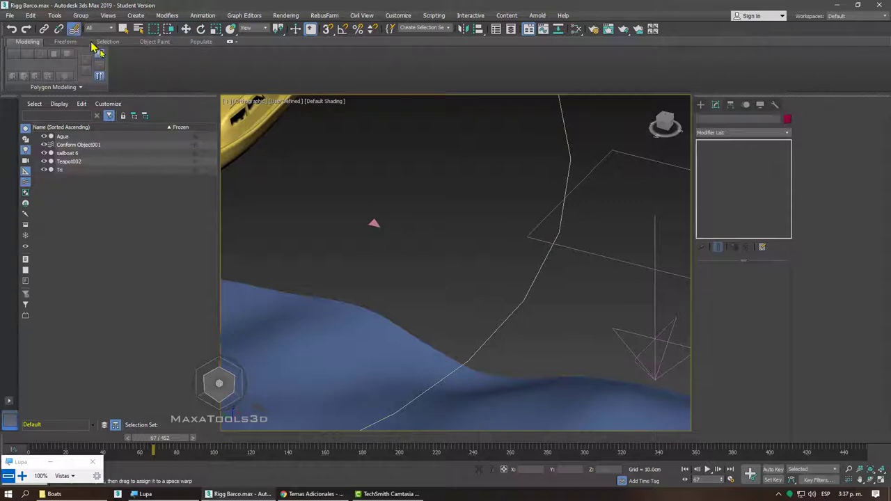
click(701, 104)
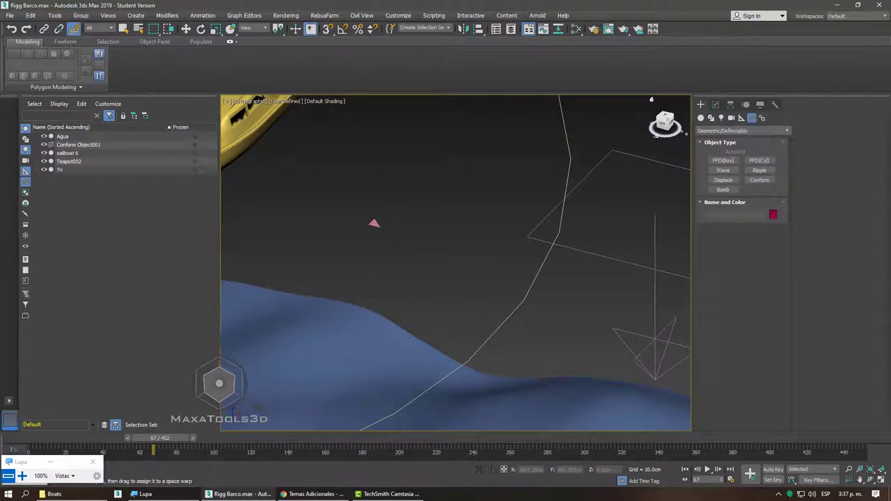
drag(354, 185, 412, 257)
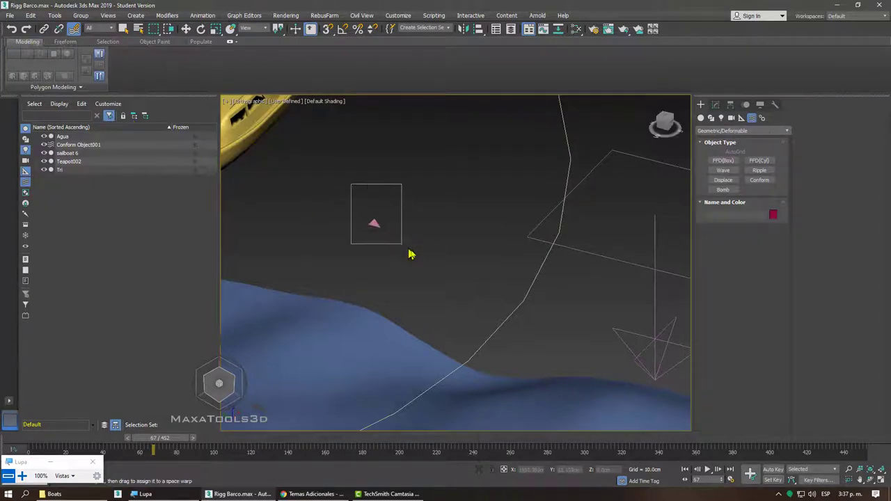
middle_drag(412, 257, 360, 244)
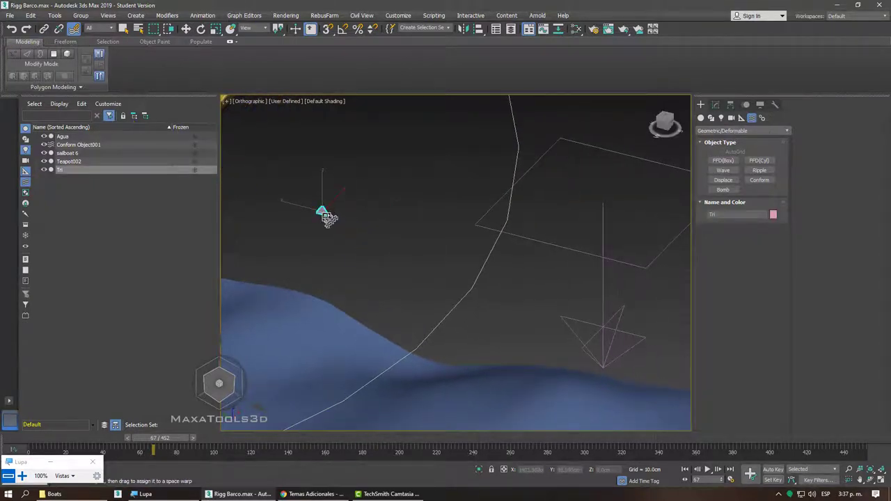
drag(474, 233, 480, 230)
click(716, 105)
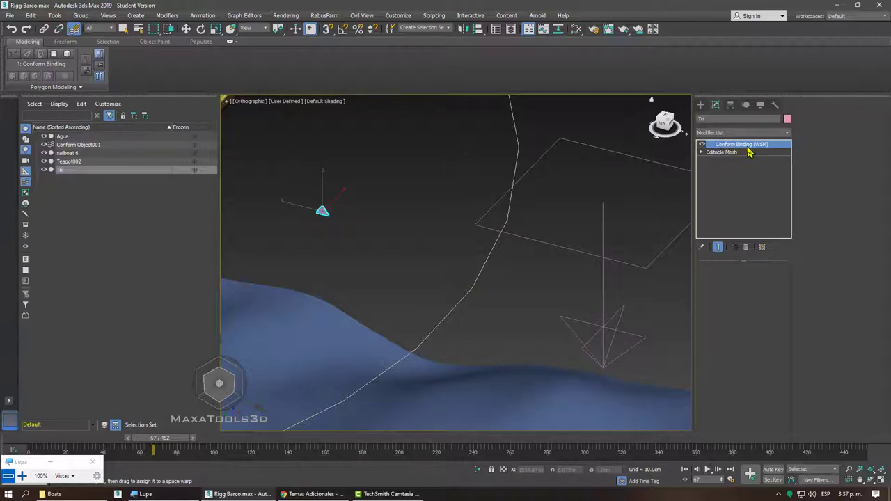
Step: Move the Tri triangle along X off the Agua water toward the sailboat
right_click(369, 182)
click(381, 194)
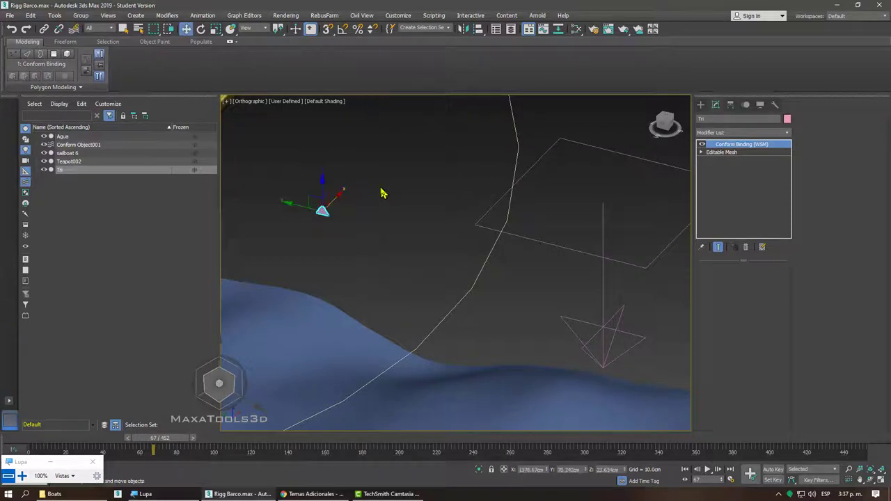
mouse_move(381, 193)
alt+middle_down()
mouse_move(344, 189)
mouse_move(446, 167)
mouse_move(445, 148)
mouse_move(428, 135)
mouse_move(431, 226)
mouse_move(416, 260)
mouse_move(396, 235)
mouse_move(418, 249)
mouse_move(447, 189)
mouse_move(536, 193)
mouse_move(423, 160)
mouse_move(416, 135)
mouse_move(457, 155)
alt+middle_up()
scroll(446, 190, up, 5)
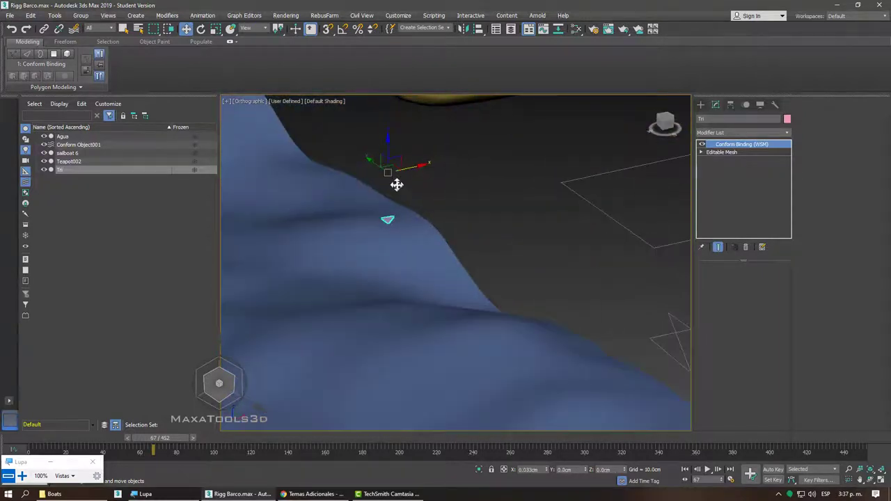
mouse_move(393, 167)
mouse_down()
mouse_move(378, 267)
mouse_move(389, 311)
mouse_move(433, 334)
mouse_move(477, 302)
mouse_move(501, 302)
mouse_move(382, 233)
mouse_move(423, 165)
mouse_move(397, 163)
mouse_move(482, 146)
mouse_up()
mouse_move(482, 146)
alt+middle_down()
mouse_move(404, 195)
mouse_move(404, 223)
mouse_move(348, 272)
mouse_move(362, 213)
alt+middle_up()
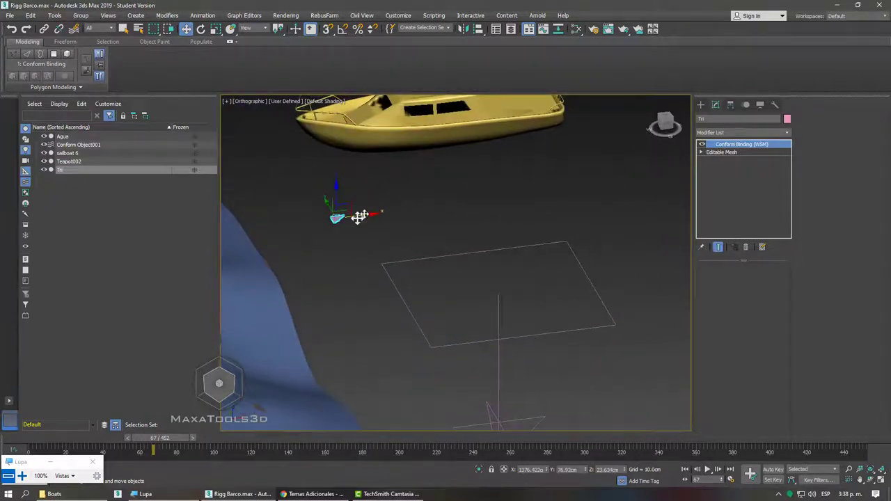
drag(358, 218, 445, 192)
mouse_move(478, 243)
alt+middle_down()
mouse_move(445, 231)
mouse_move(454, 252)
mouse_move(455, 241)
mouse_move(452, 250)
mouse_move(473, 249)
alt+middle_up()
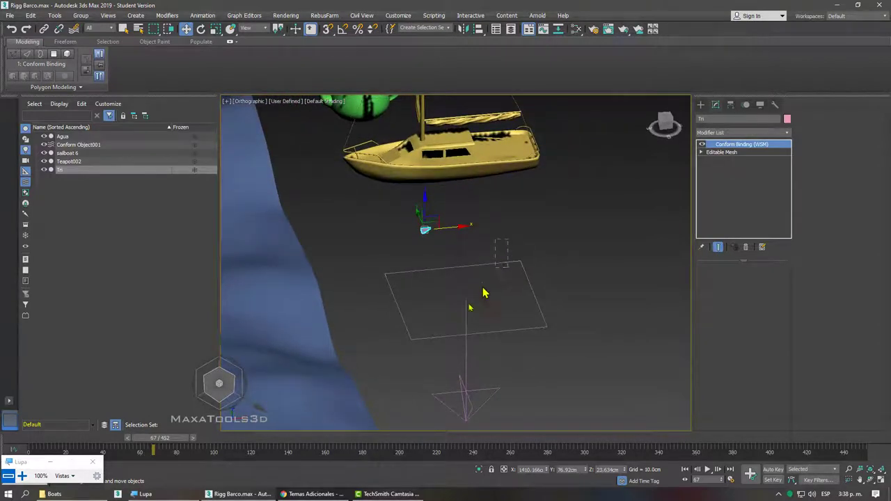
Step: Reselect the Tri triangle and orbit to check it against the boat
click(498, 330)
drag(440, 200, 378, 255)
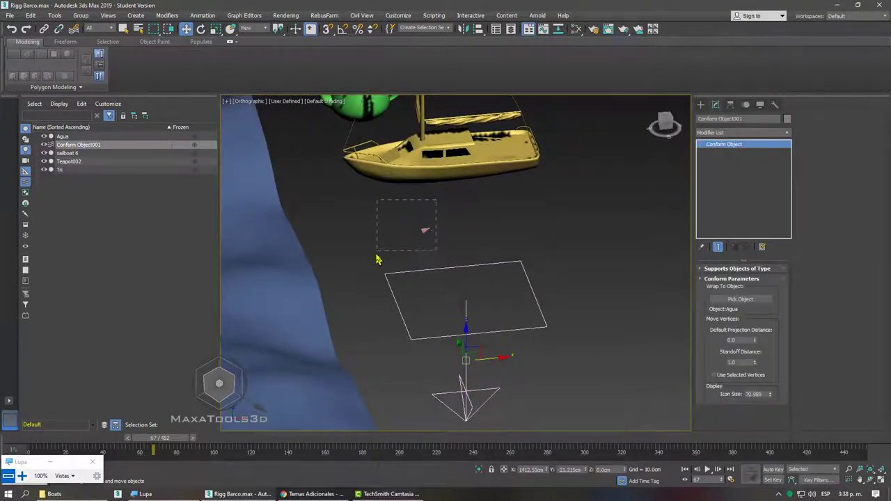
key(ctrl+z)
drag(438, 202, 416, 263)
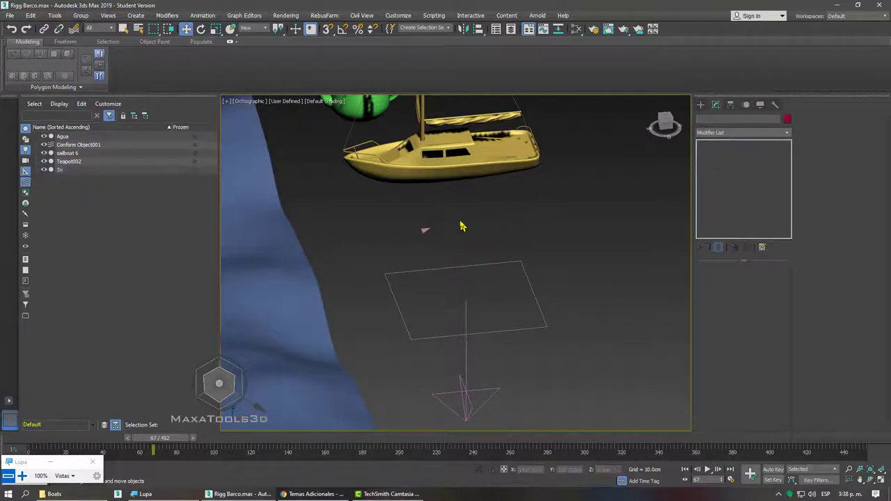
alt+middle_drag(461, 225, 441, 229)
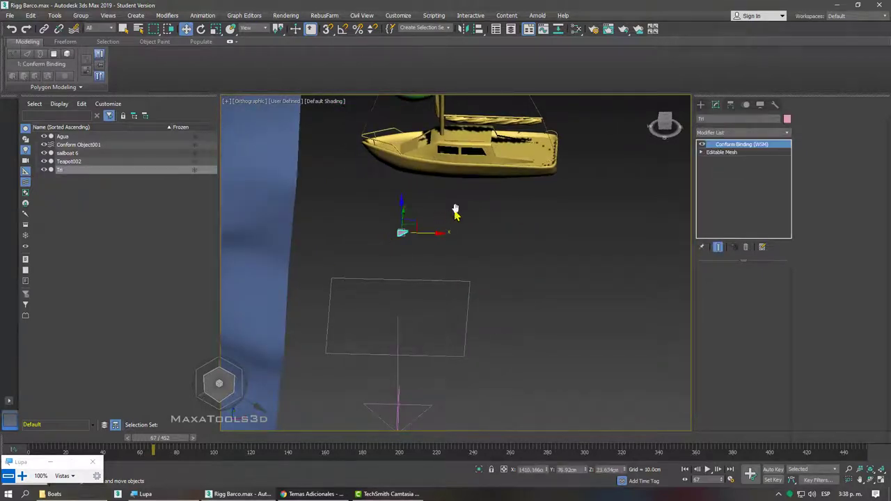
Step: Link sailboat 6 as a child of the Tri triangle
click(701, 105)
click(522, 225)
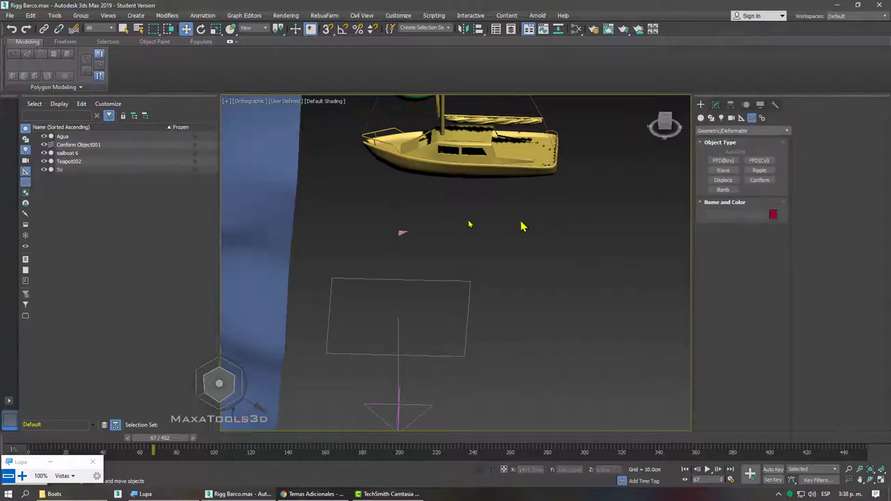
click(465, 147)
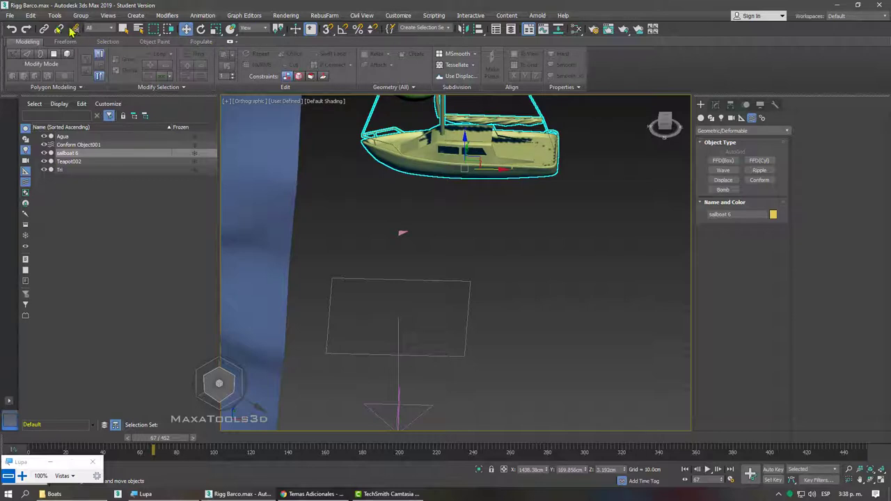
click(43, 28)
drag(432, 153, 407, 234)
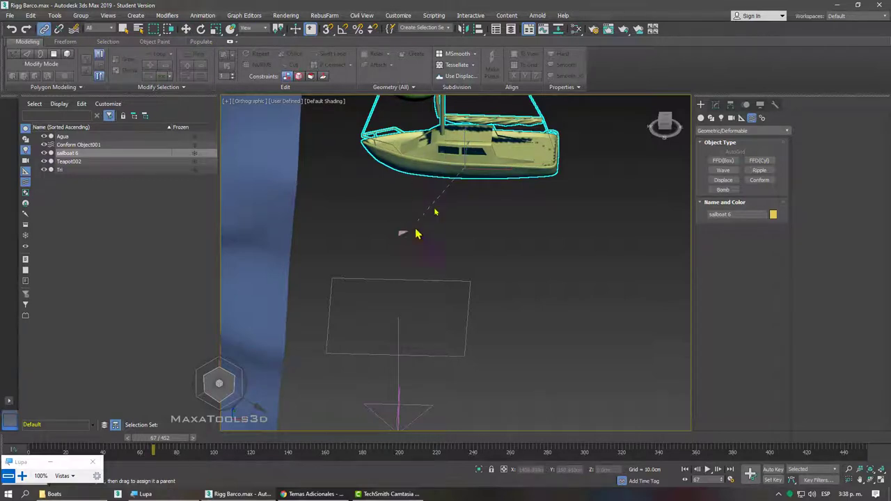
Step: Move the Tri triangle left along X back over the Agua water
right_click(452, 223)
click(453, 215)
click(402, 232)
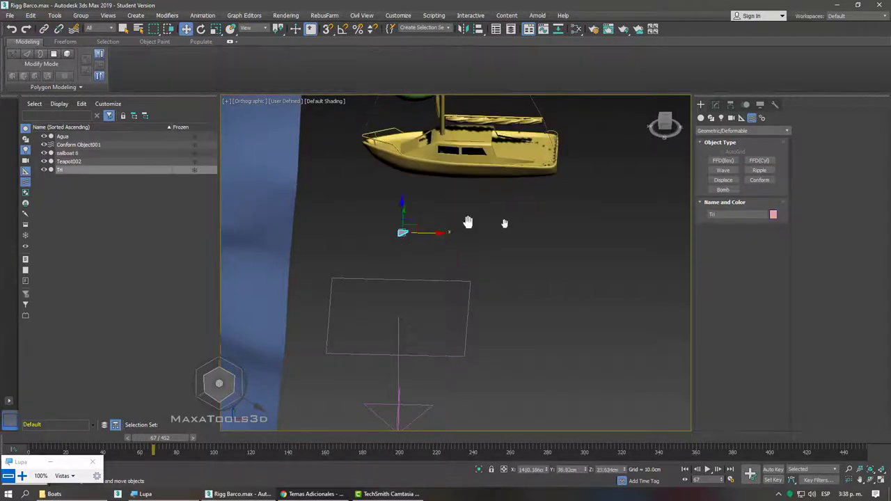
middle_drag(450, 241, 550, 245)
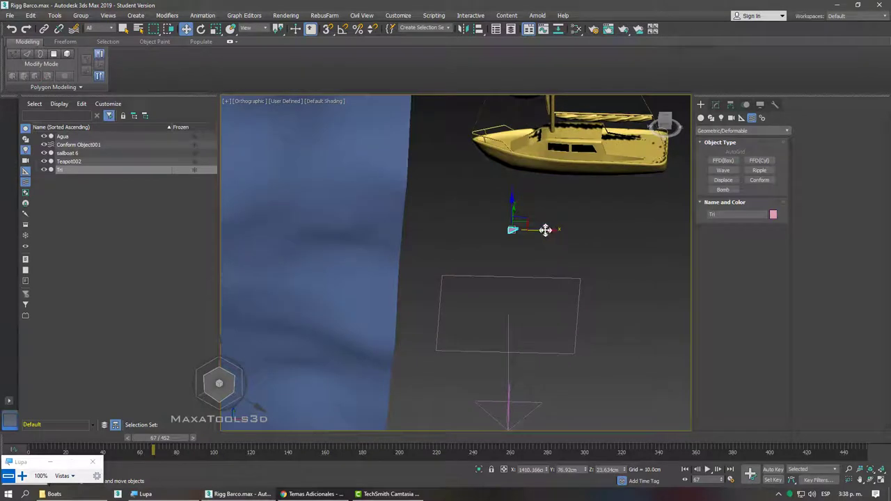
mouse_move(545, 229)
mouse_down()
mouse_move(522, 213)
mouse_move(404, 189)
mouse_move(379, 212)
mouse_move(363, 183)
mouse_move(318, 155)
mouse_move(323, 176)
mouse_up()
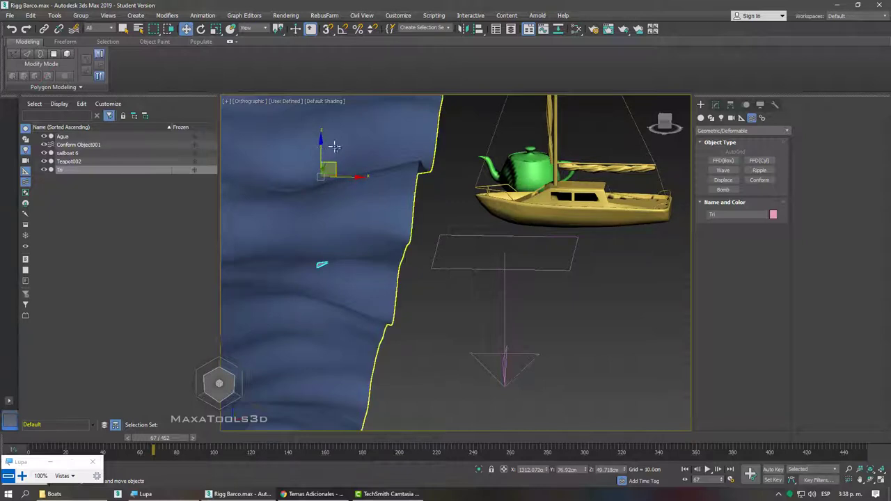
Step: Drag Tri across the Agua waves to test the conform, then move it back off the water
mouse_move(327, 169)
mouse_down()
mouse_move(308, 167)
mouse_move(273, 188)
mouse_move(301, 170)
mouse_up()
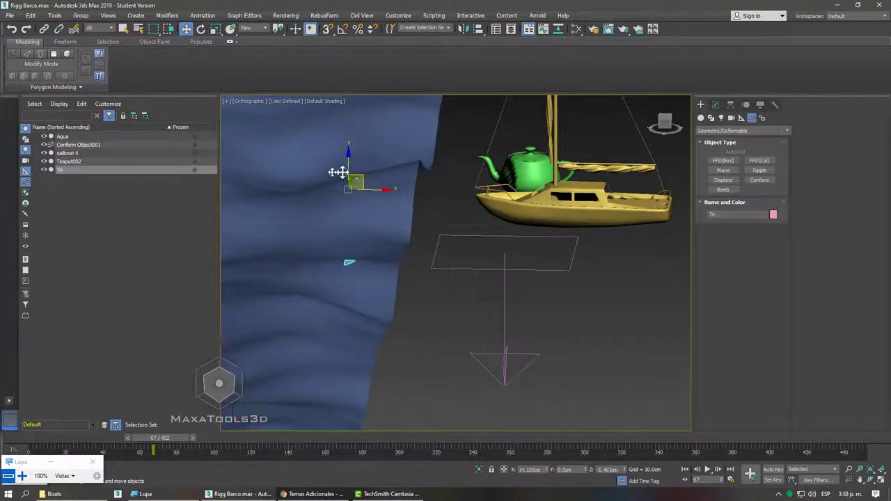
drag(301, 169, 292, 167)
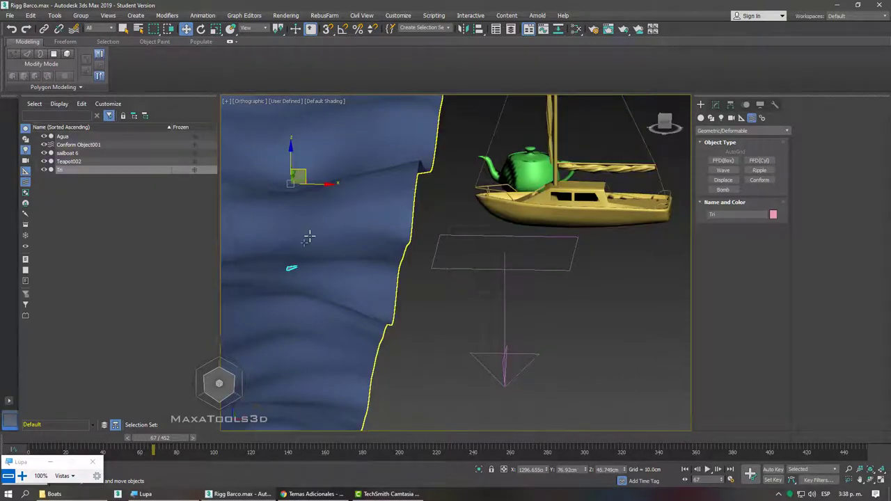
scroll(291, 272, up, 3)
scroll(295, 268, up, 3)
scroll(299, 269, up, 2)
scroll(327, 271, up, 3)
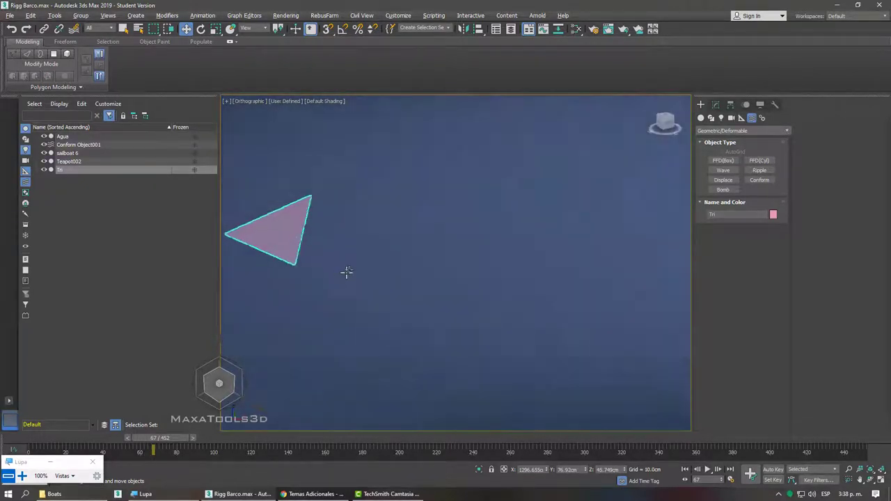
mouse_move(347, 272)
alt+middle_down()
mouse_move(358, 257)
mouse_move(282, 264)
mouse_move(432, 255)
mouse_move(406, 241)
mouse_move(454, 219)
alt+middle_up()
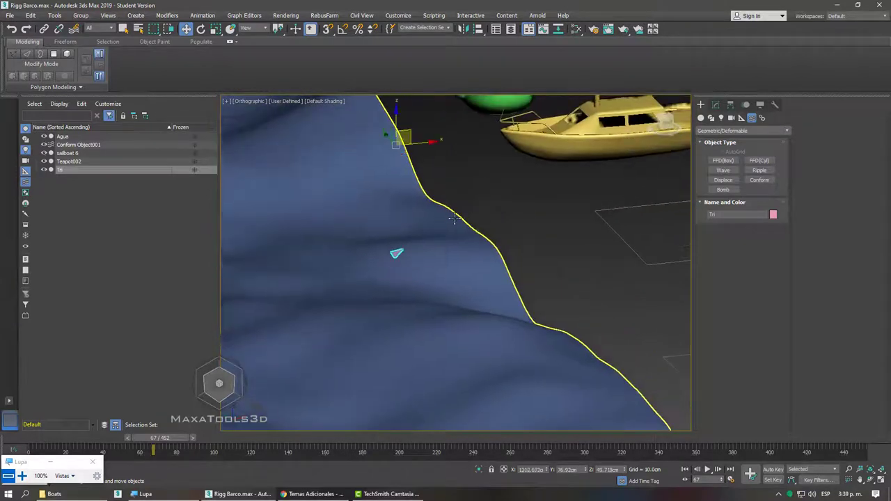
mouse_move(454, 220)
mouse_down()
mouse_move(478, 226)
mouse_move(547, 188)
mouse_move(619, 183)
mouse_up()
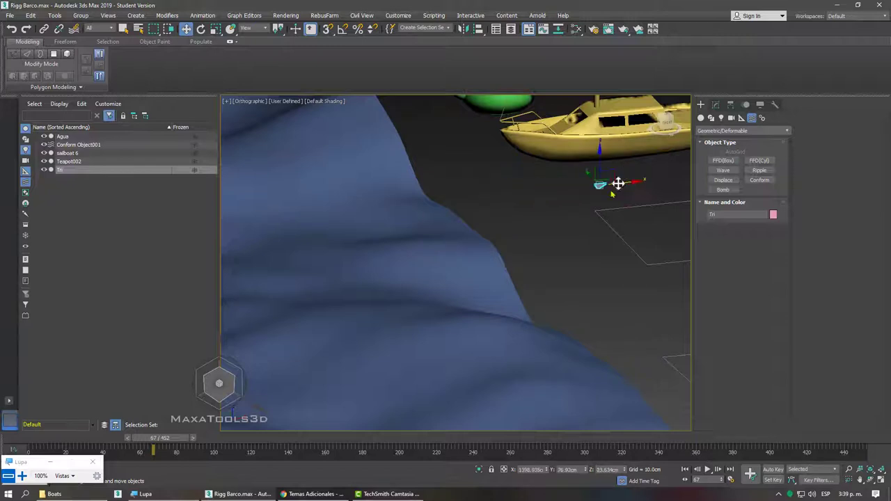
middle_drag(619, 183, 489, 232)
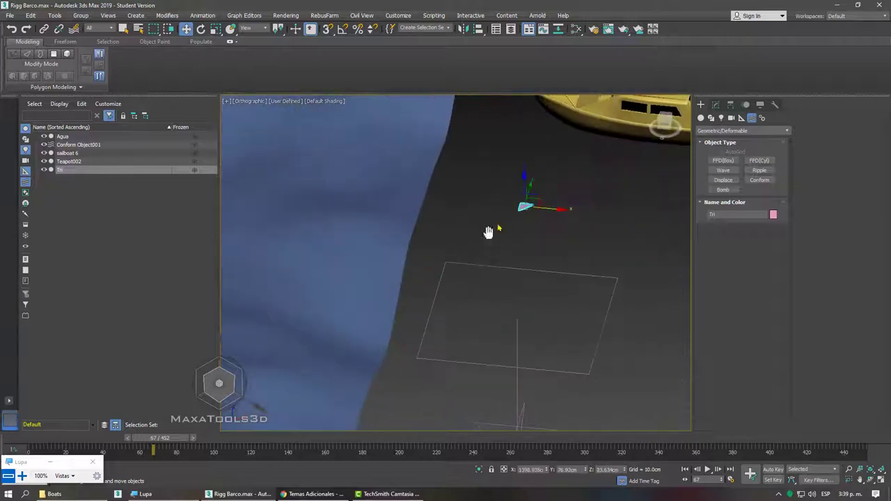
Step: Place Point001 beside Tri, displayed as a 15 cm Cross with Box turned off
click(740, 119)
click(723, 189)
click(533, 239)
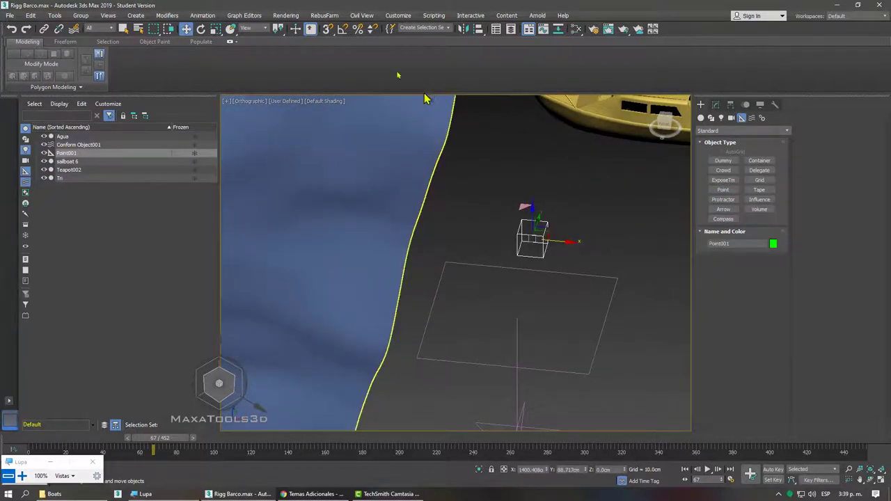
click(716, 104)
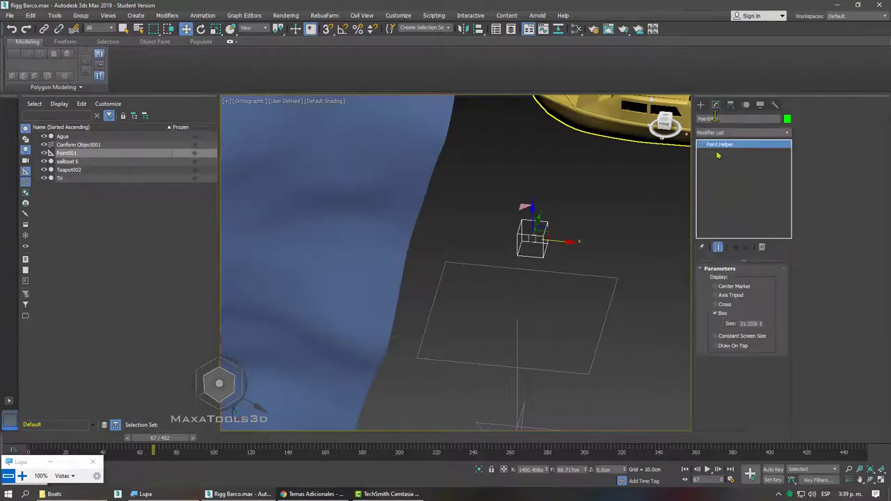
click(722, 313)
click(722, 304)
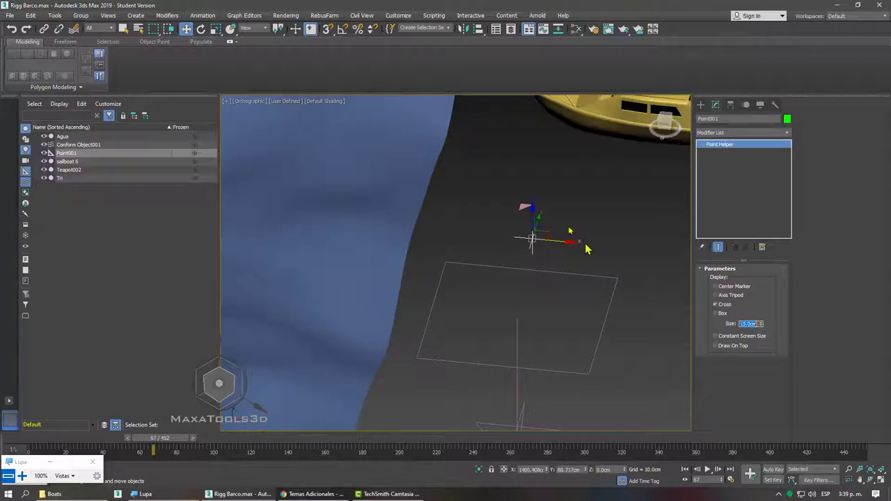
mouse_move(586, 246)
alt+middle_down()
mouse_move(562, 228)
mouse_move(556, 235)
mouse_move(589, 237)
mouse_move(563, 235)
alt+middle_up()
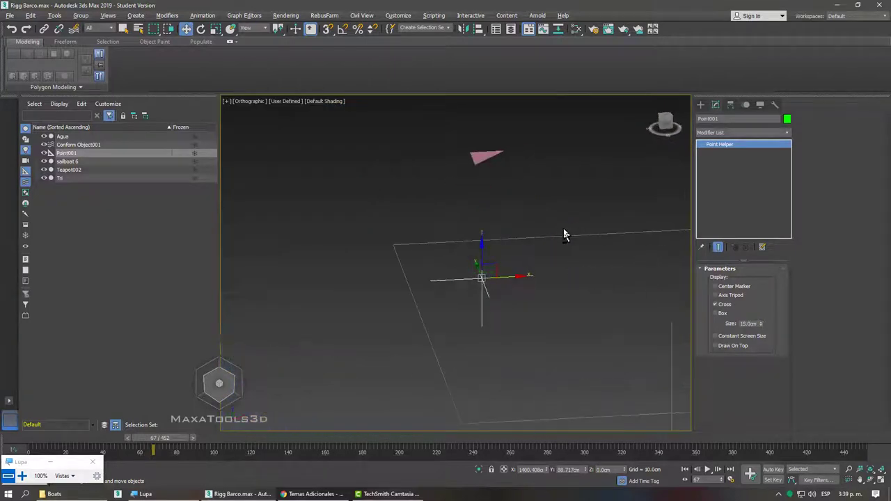
Step: Align Point001 to Tri's pivot point in X, Y and Z position
click(478, 29)
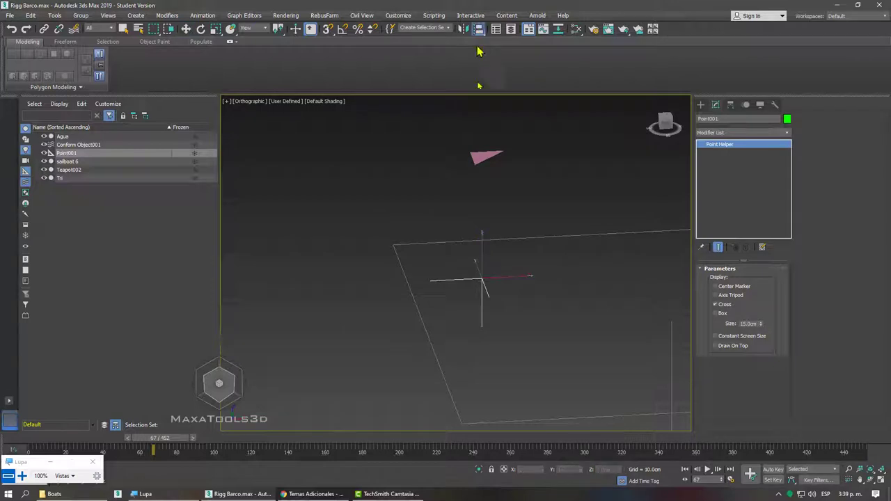
click(487, 162)
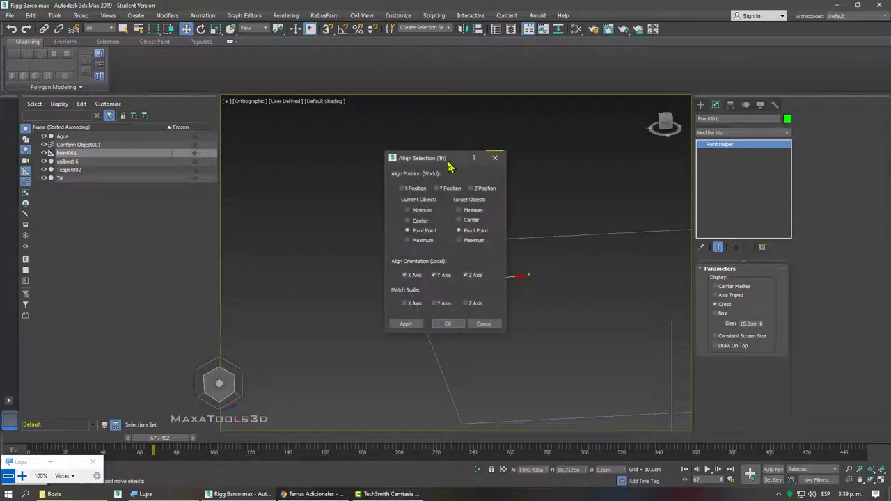
drag(449, 166, 341, 110)
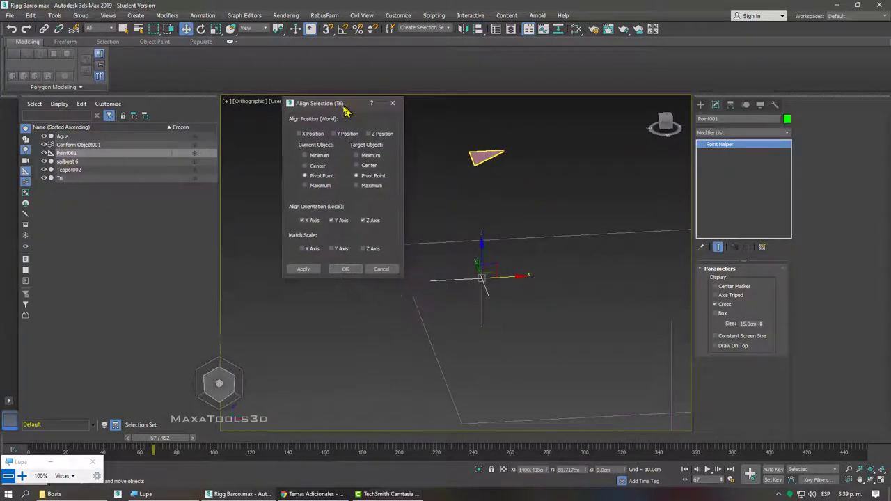
click(296, 133)
click(333, 133)
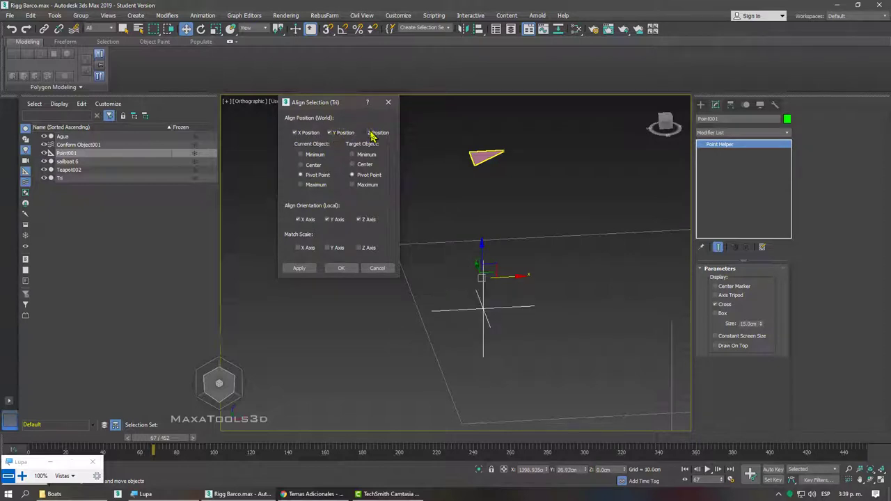
click(371, 134)
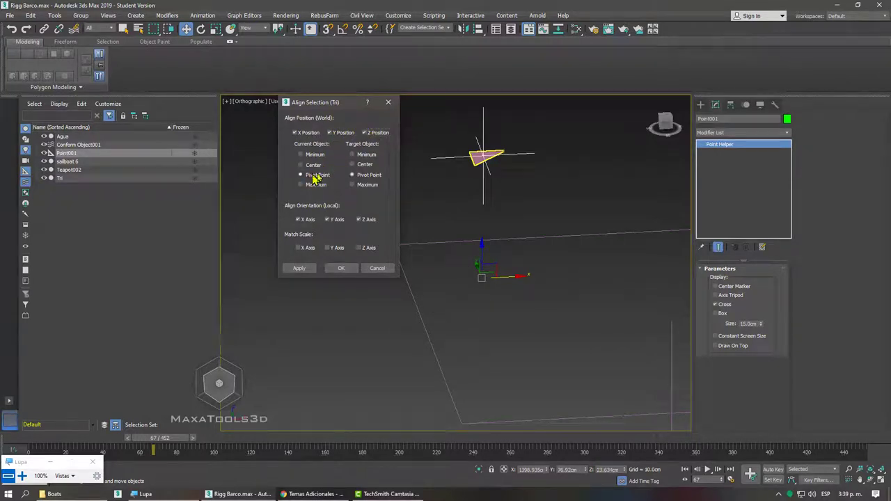
click(353, 166)
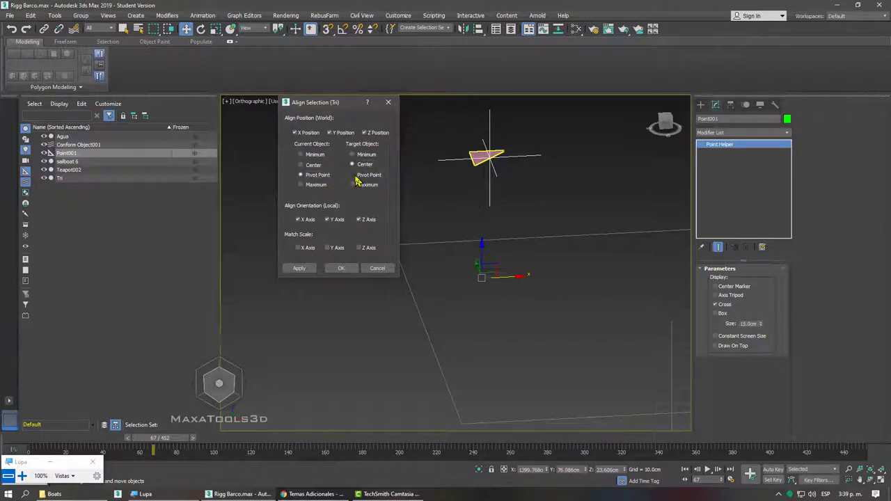
click(354, 176)
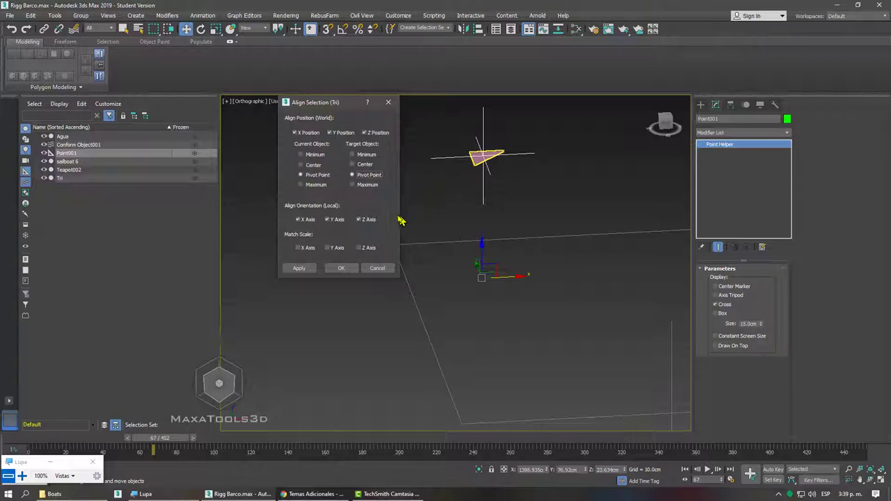
click(346, 271)
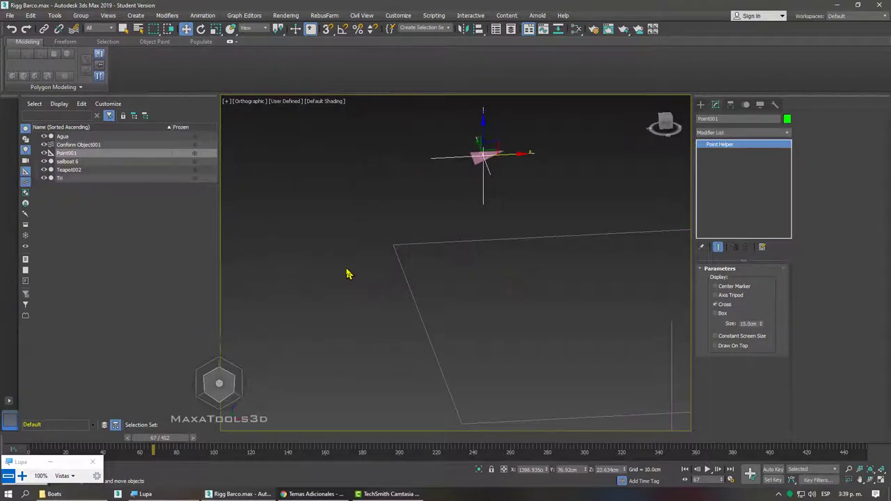
Step: Slide the Tri triangle along X, then undo the move
click(529, 195)
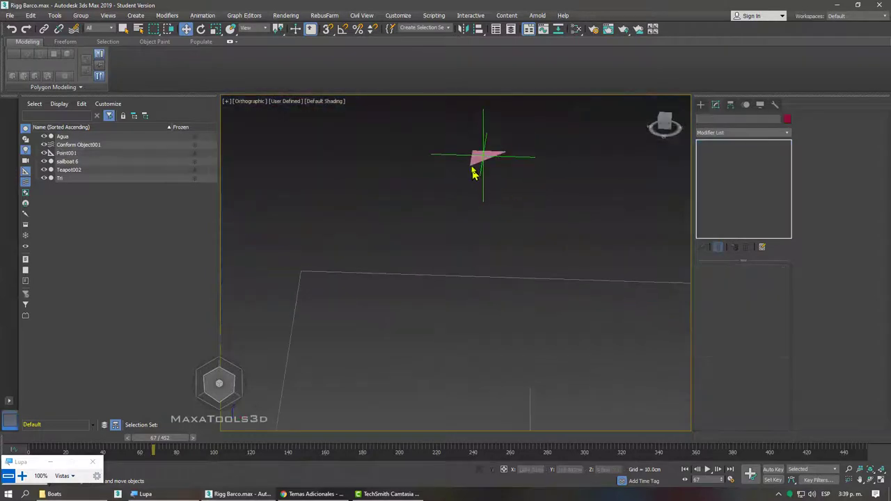
click(492, 165)
drag(529, 164, 410, 160)
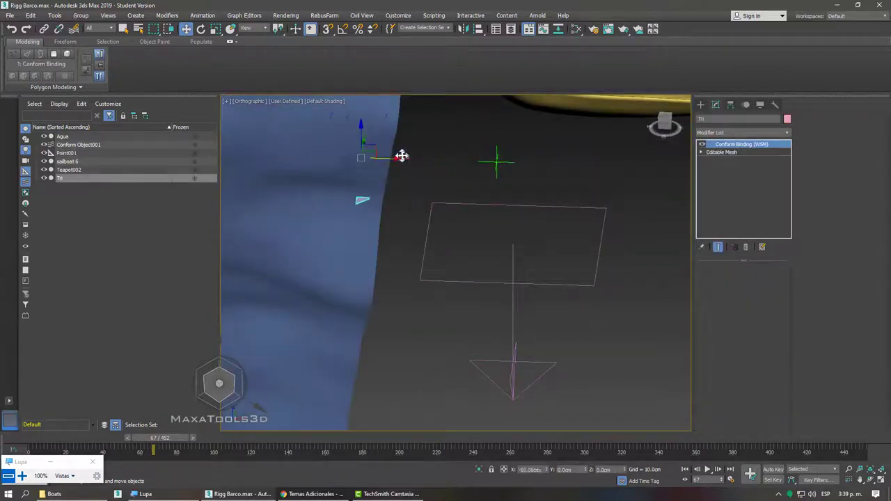
key(ctrl+z)
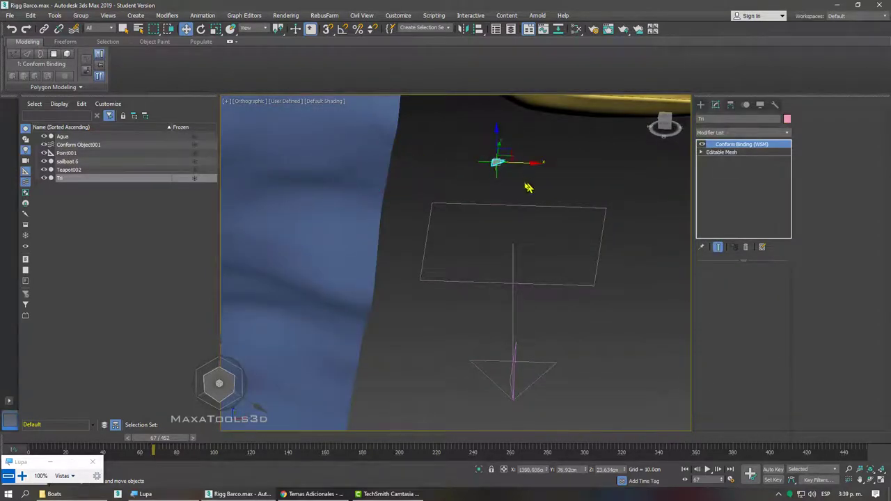
Step: Link Point001 as a child of the Tri triangle
click(528, 187)
click(495, 164)
click(43, 29)
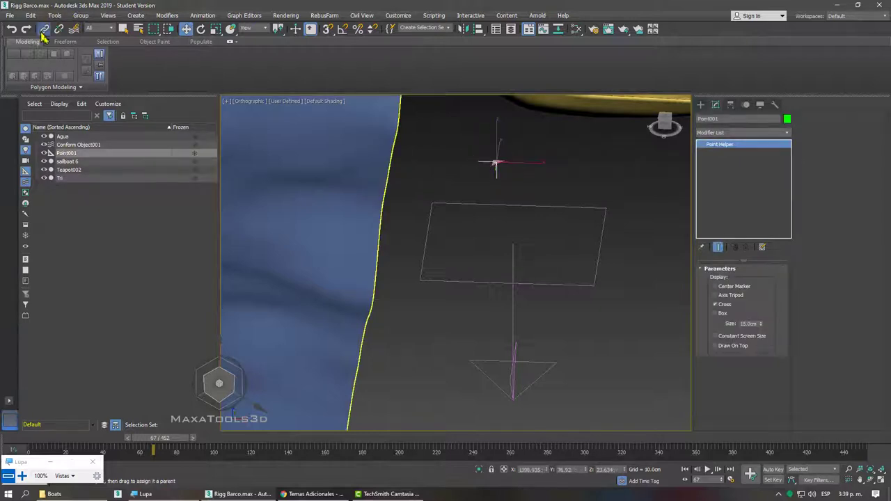
scroll(522, 179, up, 3)
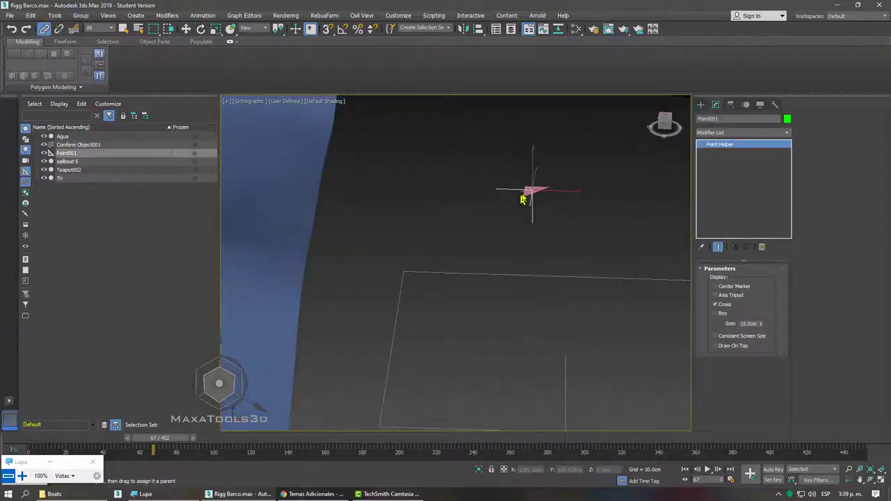
drag(530, 200, 546, 203)
right_click(551, 205)
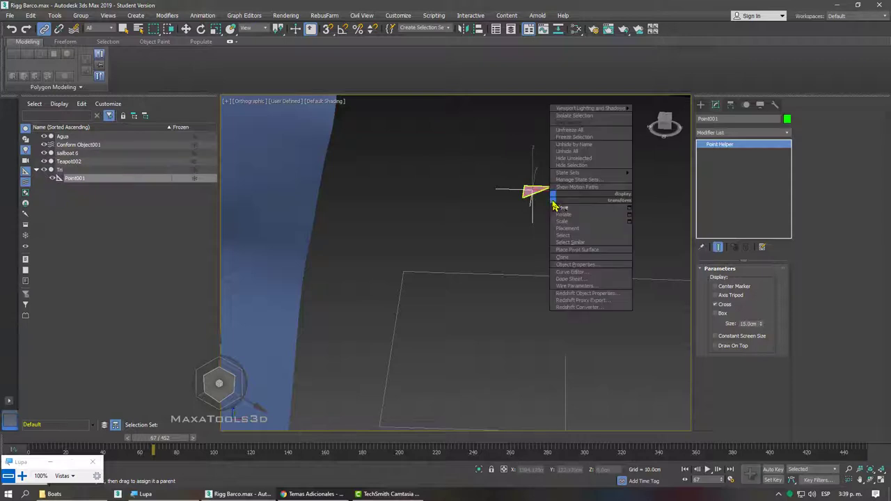
click(562, 209)
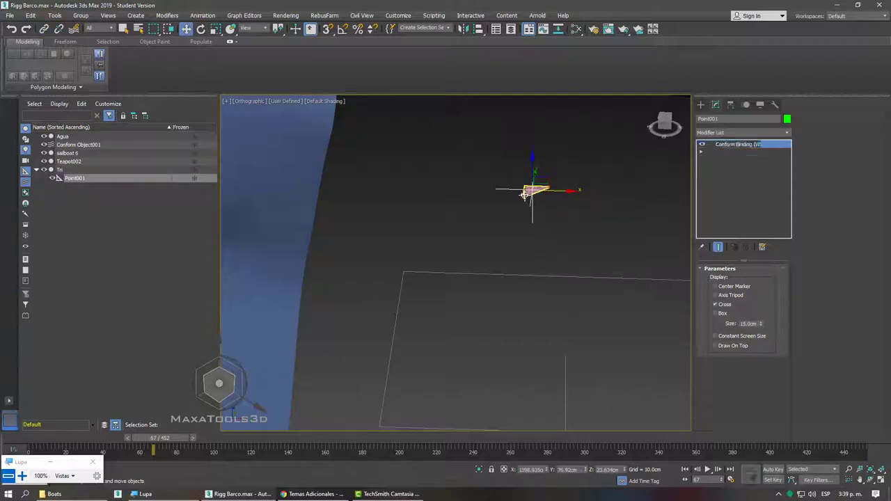
Step: Move Tri onto the blue water surface and reselect it
click(532, 192)
mouse_move(559, 191)
mouse_down()
mouse_move(441, 187)
mouse_move(290, 149)
mouse_move(417, 173)
mouse_move(418, 151)
mouse_move(457, 167)
mouse_move(405, 185)
mouse_move(497, 183)
mouse_up()
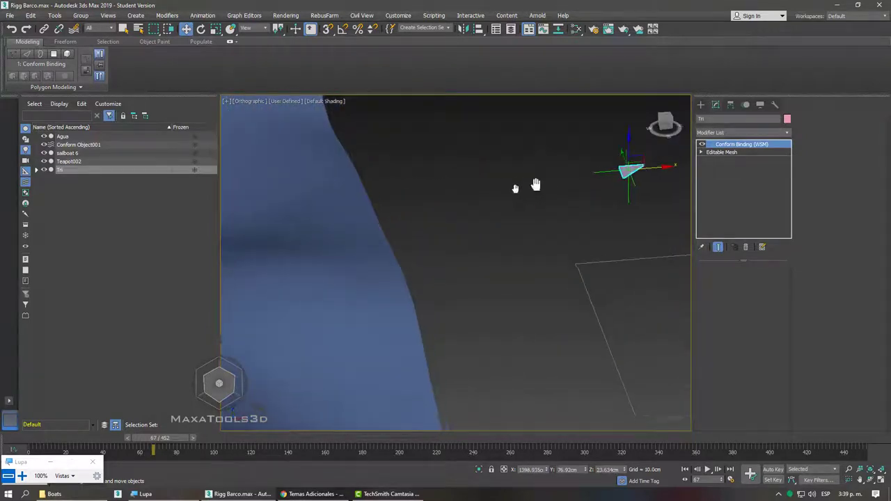
middle_drag(523, 189, 478, 195)
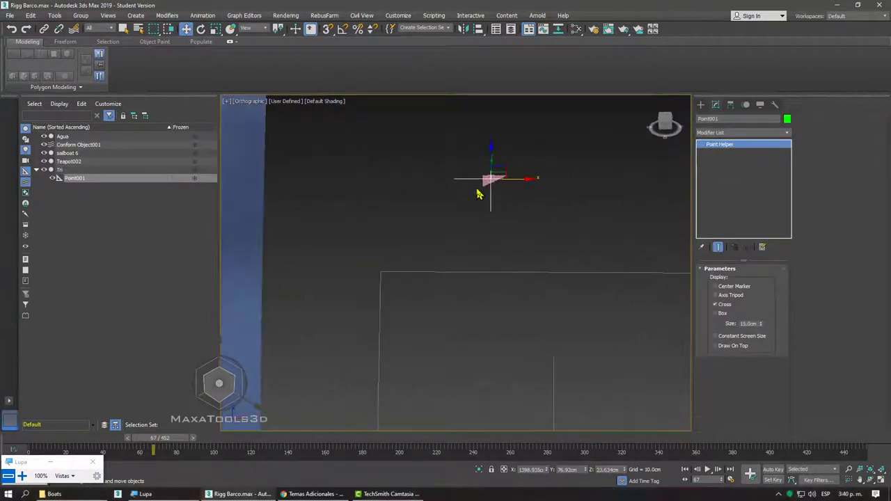
click(535, 213)
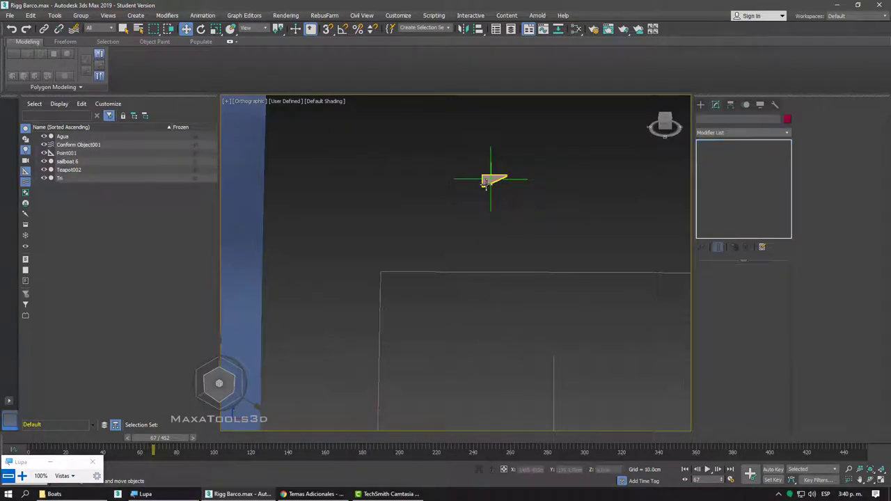
click(491, 181)
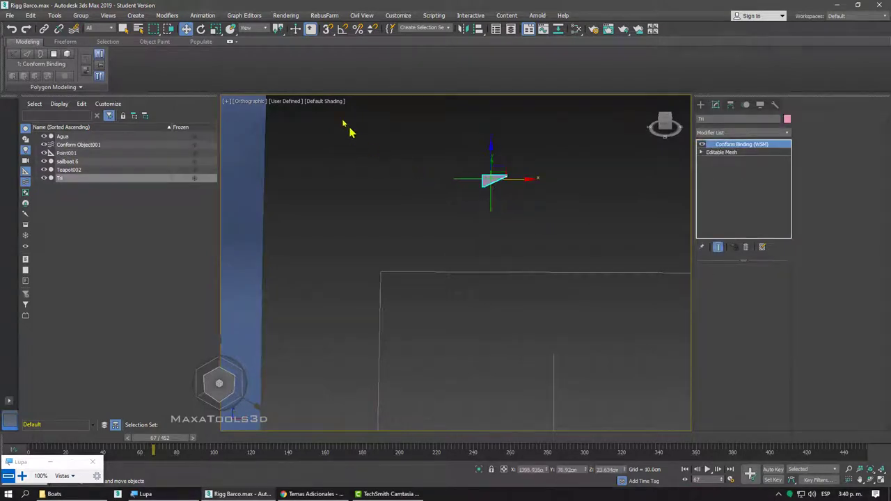
Step: Apply an Attachment Constraint to Point001 with the Tri triangle as its target
click(202, 16)
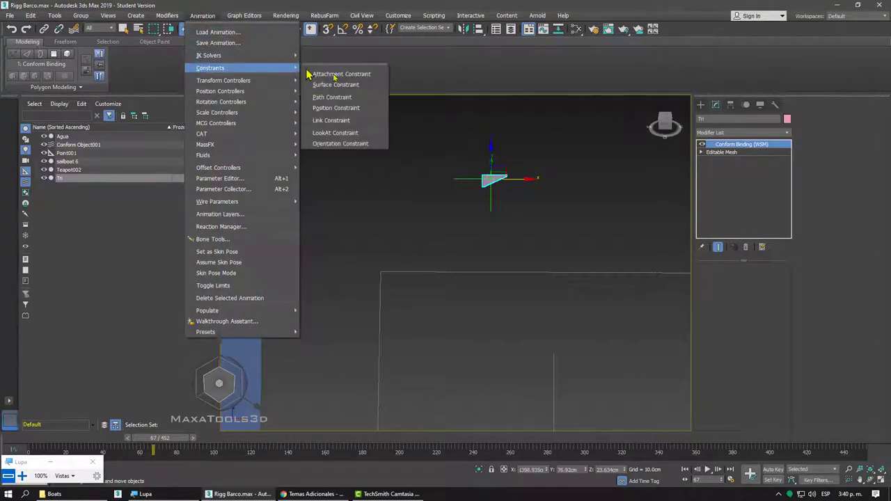
mouse_move(210, 68)
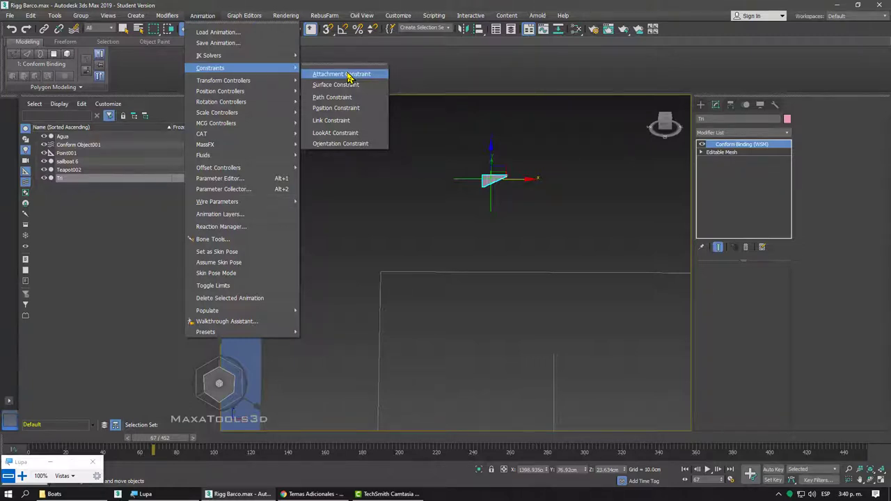
click(456, 232)
click(513, 209)
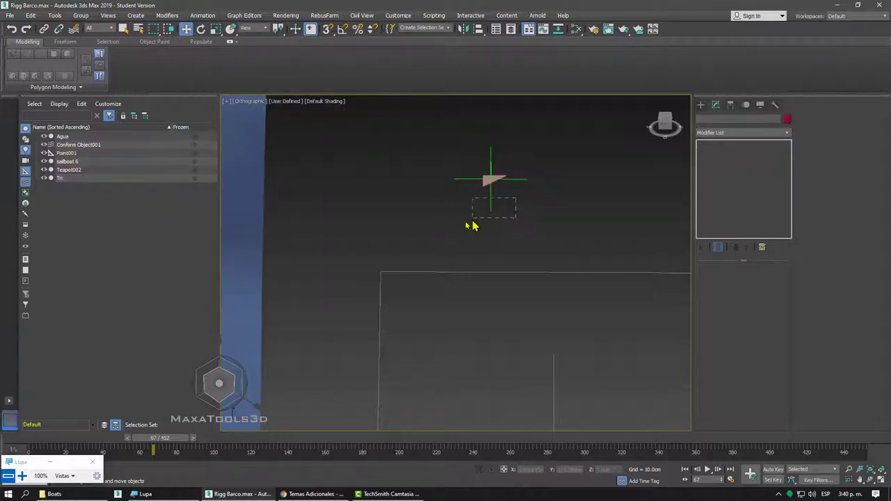
drag(516, 198, 471, 223)
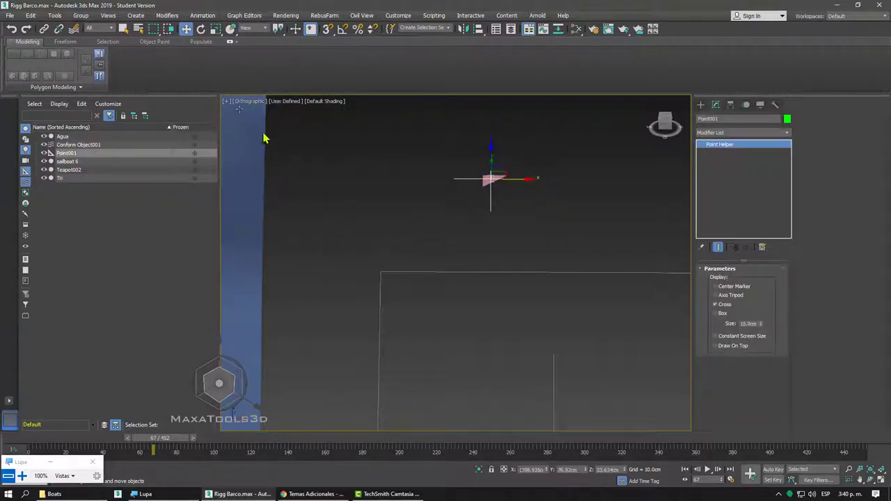
click(197, 16)
mouse_move(210, 68)
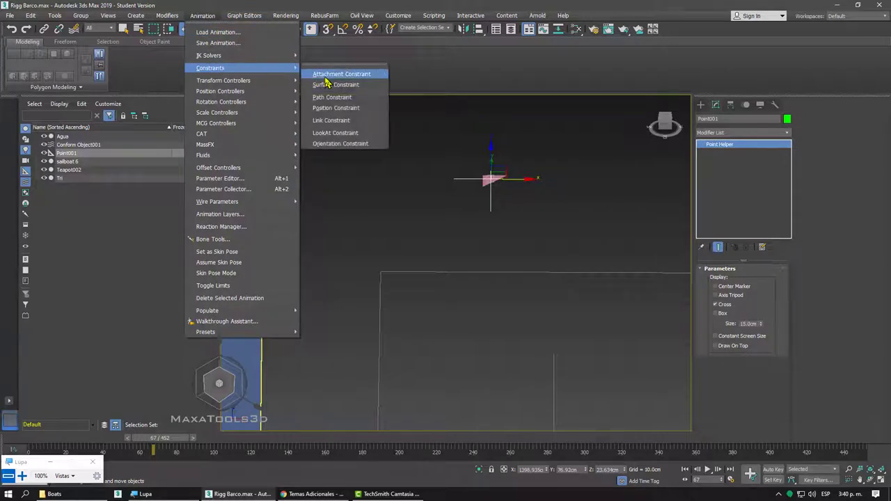
click(326, 75)
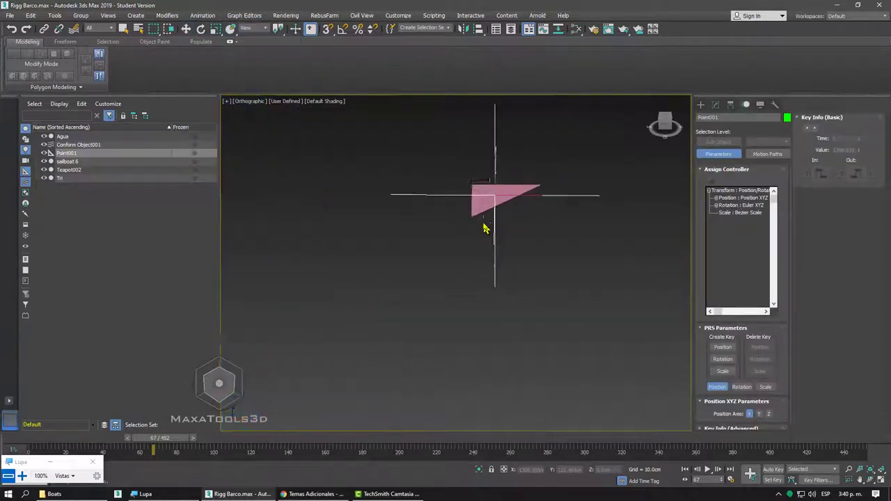
scroll(486, 228, up, 2)
click(478, 197)
key(w)
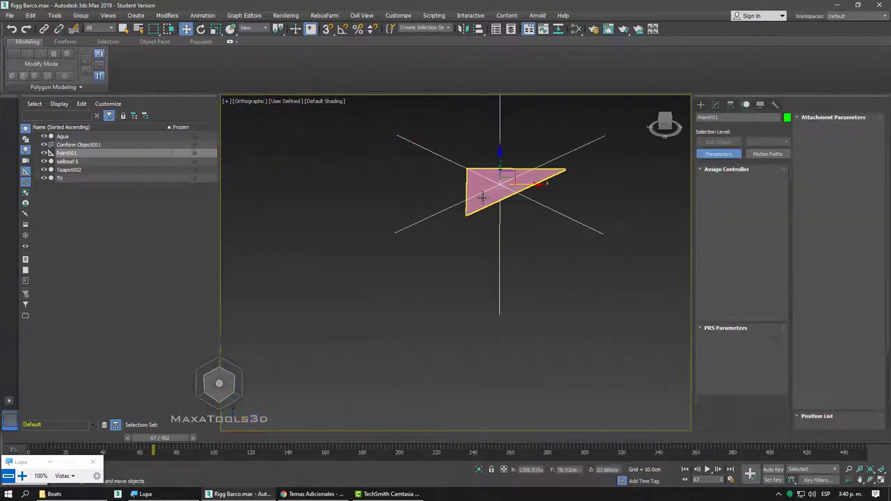
click(497, 216)
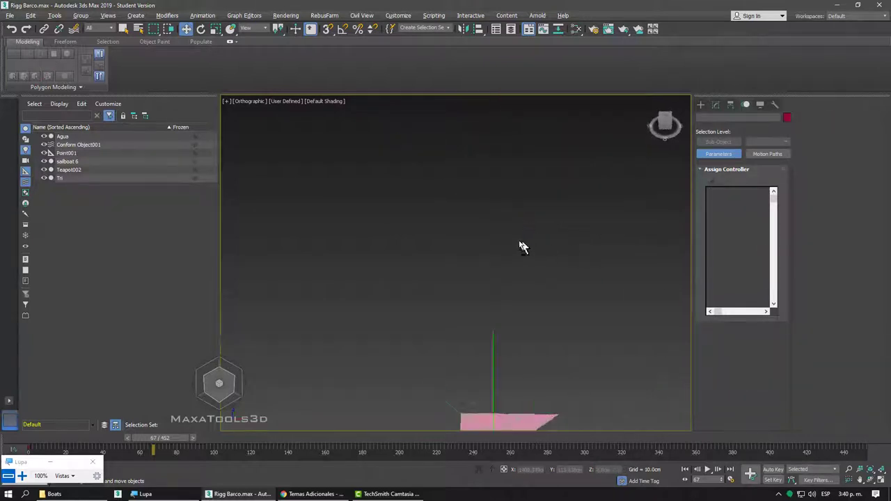
Step: Move the Tri triangle onto the blue surface and orbit to reveal the sailboat
drag(495, 280, 466, 347)
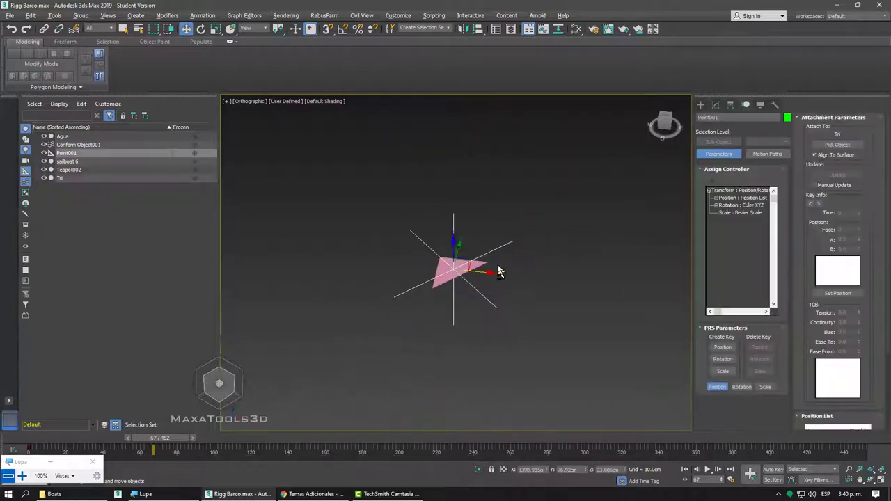
click(439, 294)
scroll(541, 199, down, 3)
scroll(557, 174, down, 2)
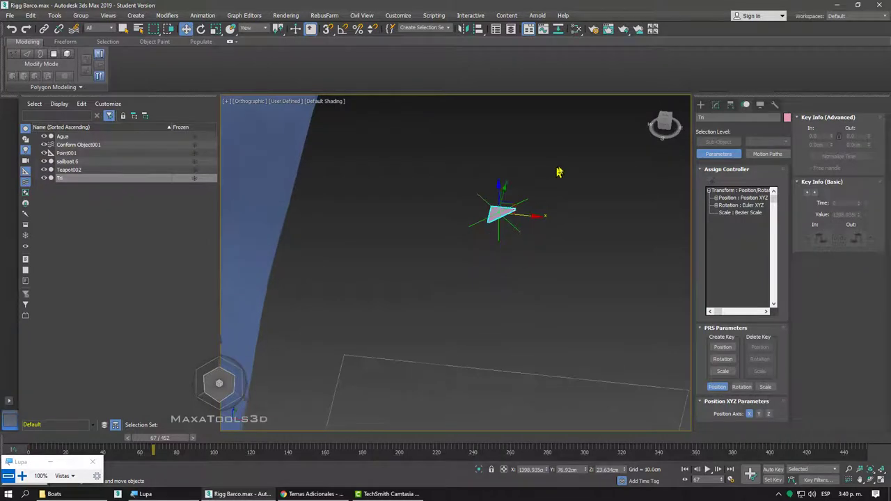
middle_drag(546, 188, 604, 180)
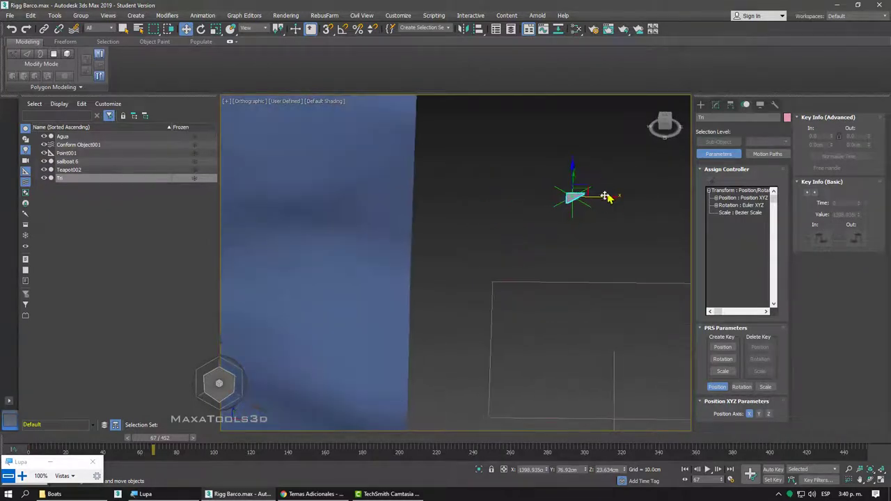
mouse_move(602, 197)
mouse_down()
mouse_move(478, 193)
mouse_move(303, 167)
mouse_move(350, 168)
mouse_move(387, 173)
mouse_move(306, 174)
mouse_move(283, 185)
mouse_move(316, 130)
mouse_move(312, 114)
mouse_move(270, 170)
mouse_move(333, 170)
mouse_move(359, 159)
mouse_move(431, 179)
mouse_move(578, 195)
mouse_up()
click(599, 230)
mouse_move(601, 238)
alt+middle_down()
mouse_move(445, 243)
mouse_move(521, 237)
mouse_move(544, 204)
alt+middle_up()
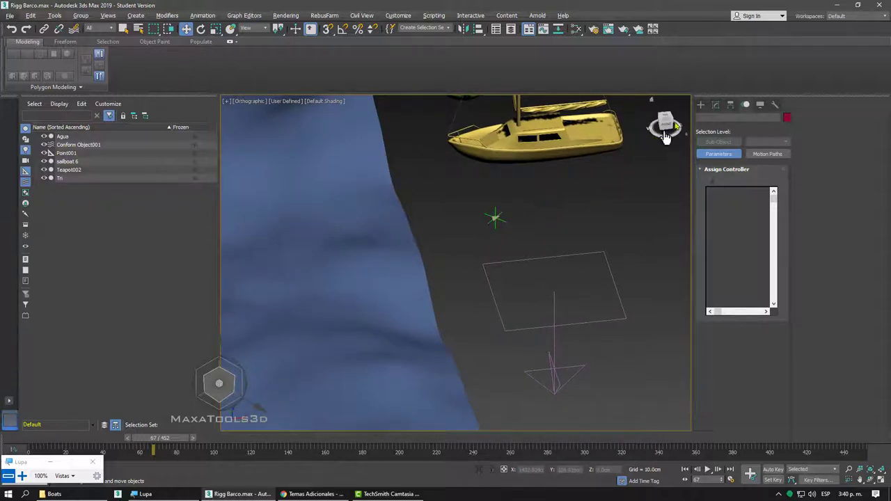
Step: Select sailboat 6, go back from Select and Link to Move, and start the Align tool
click(700, 105)
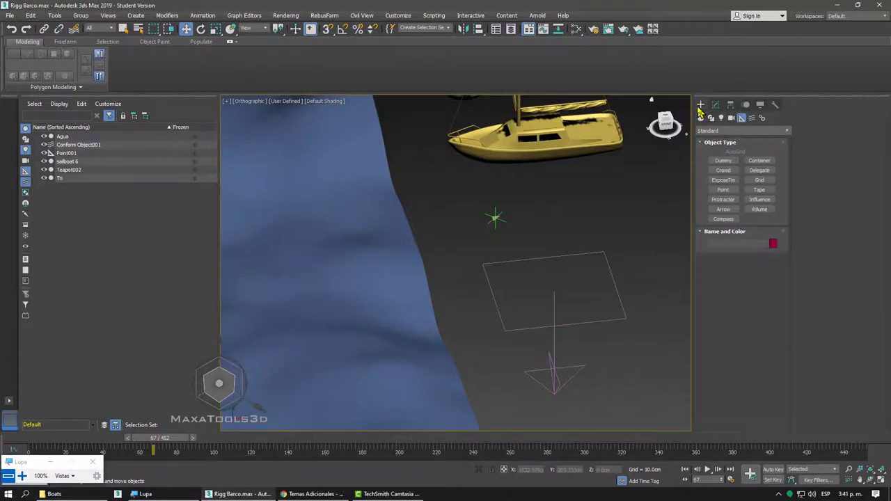
click(583, 138)
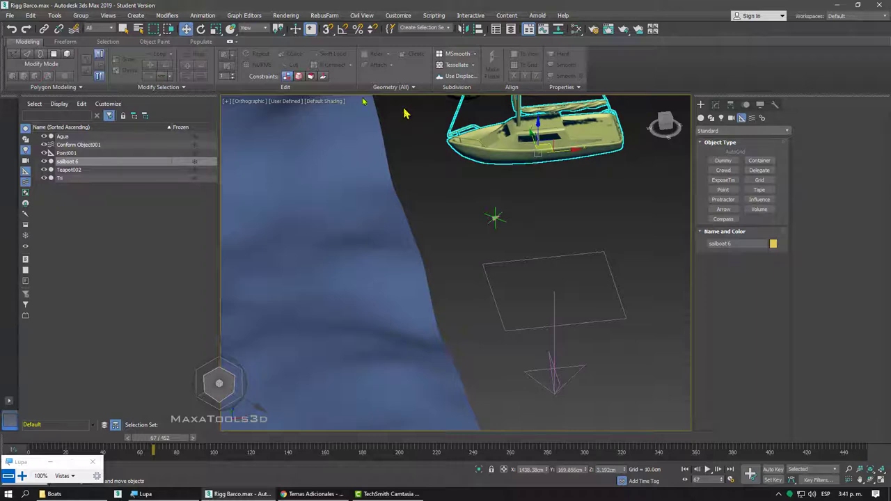
click(44, 30)
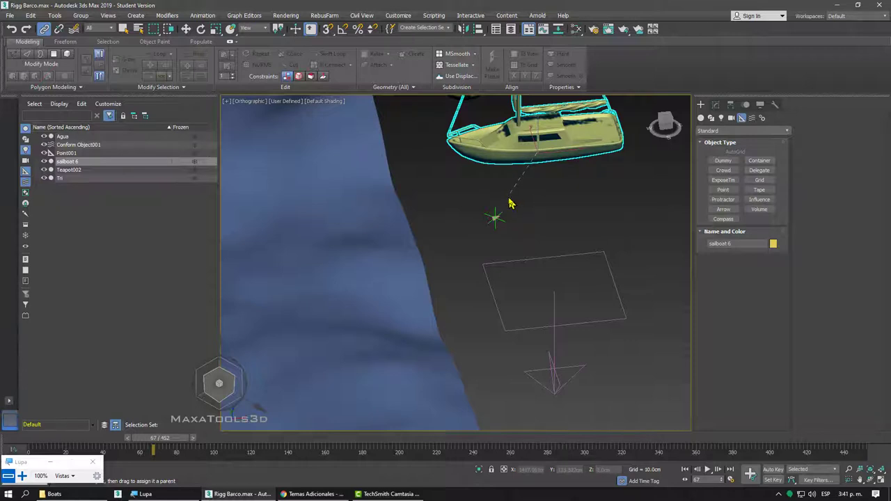
right_click(518, 155)
click(550, 164)
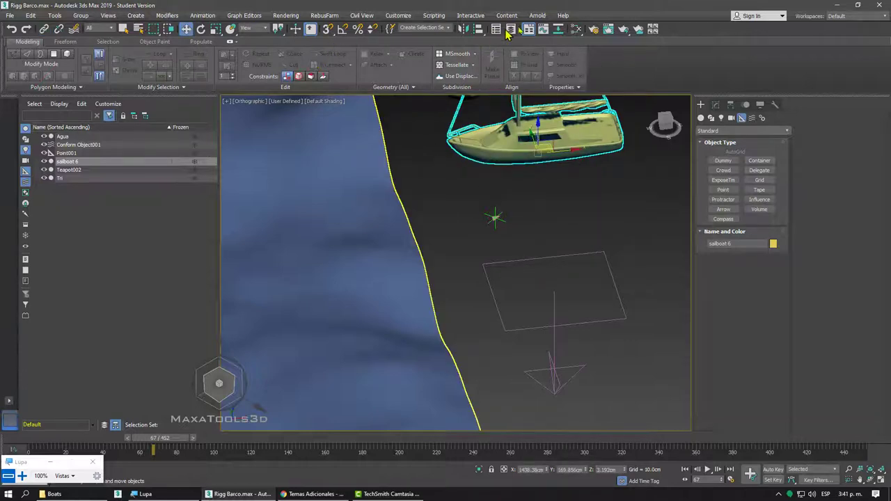
click(477, 29)
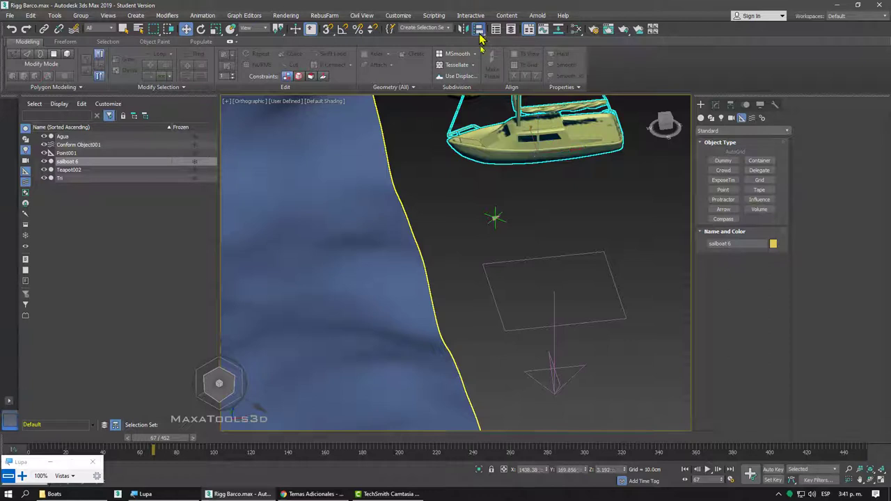
Step: Align sailboat 6 to Point001, matching its position and the X and Z orientation
click(495, 217)
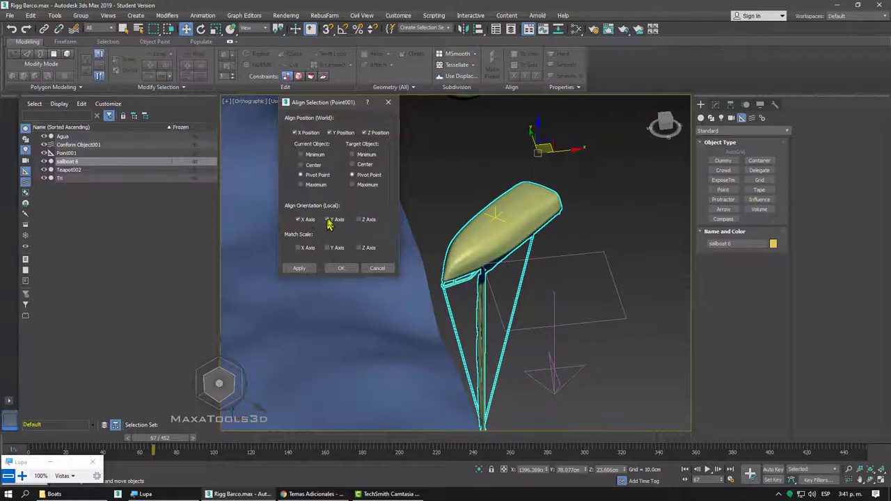
click(340, 221)
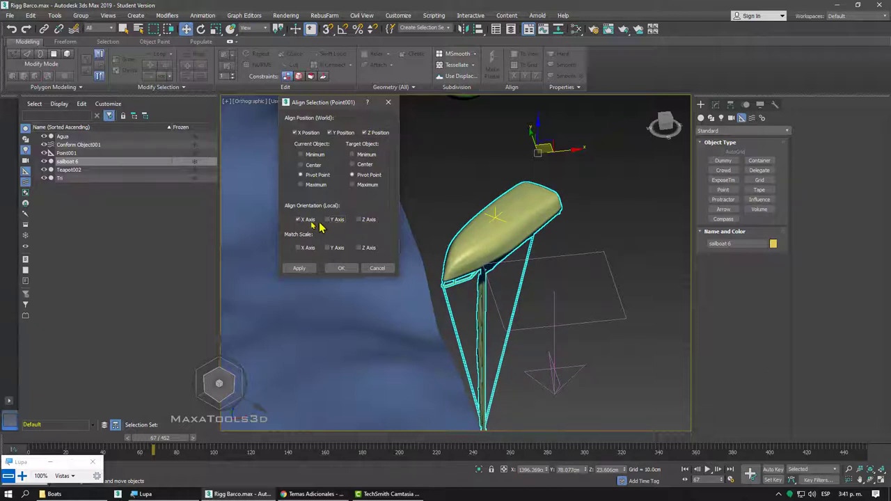
click(302, 222)
click(303, 221)
click(304, 221)
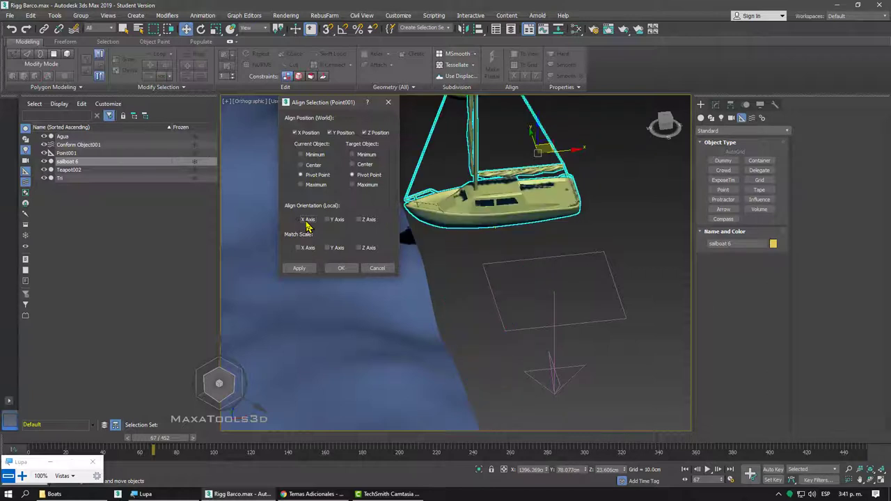
click(306, 224)
click(330, 221)
click(353, 221)
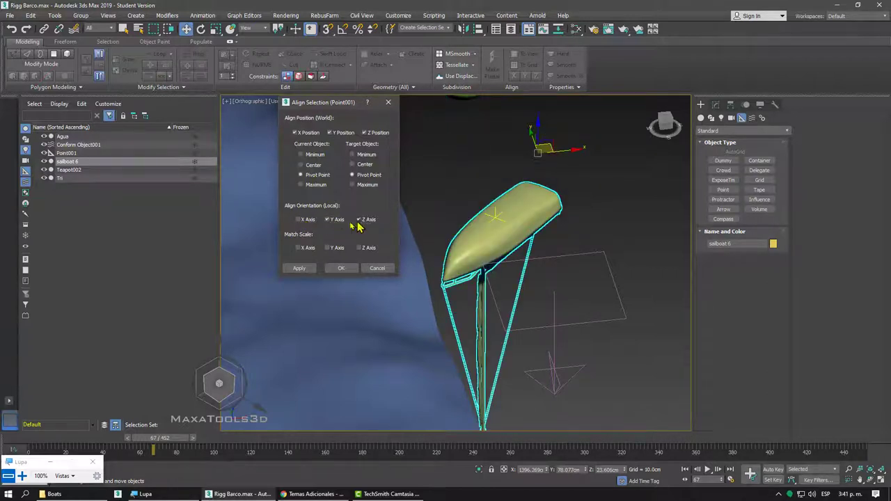
click(333, 221)
click(301, 221)
click(343, 269)
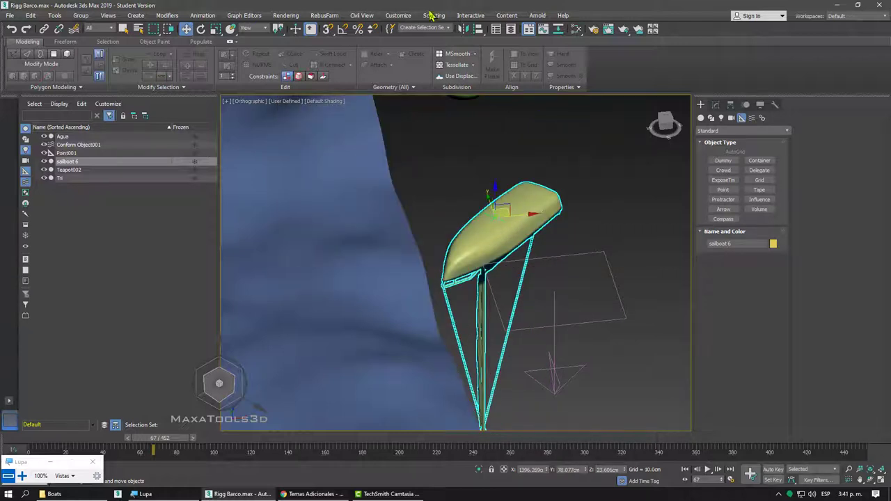
Step: Mirror sailboat 6 across the Z axis with no clone
click(463, 29)
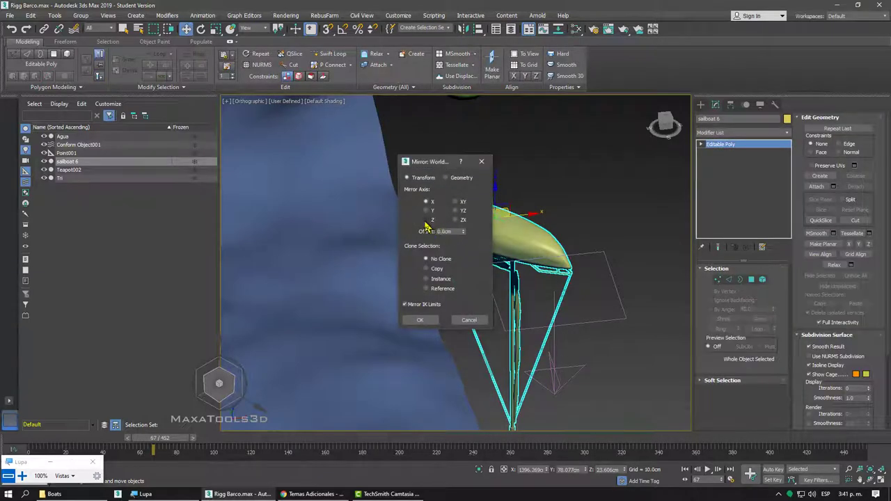
click(426, 220)
click(420, 320)
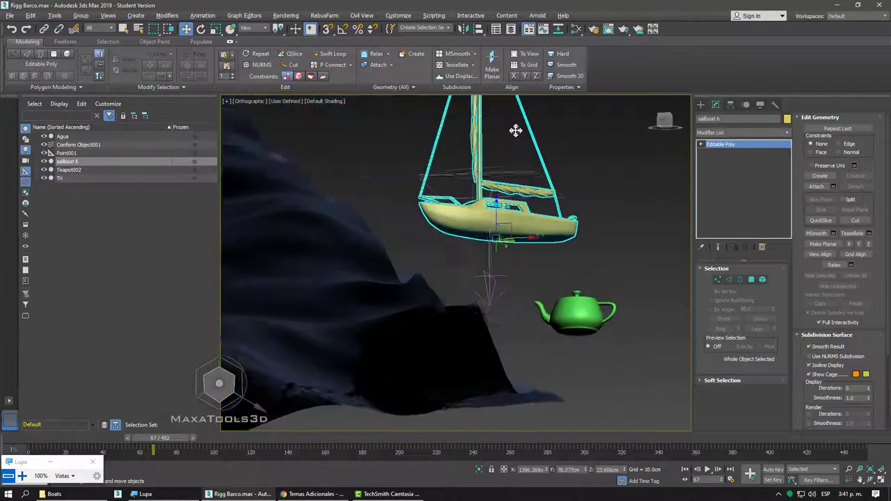
scroll(474, 225, up, 5)
alt+middle_drag(474, 224, 447, 201)
Step: Link sailboat 6 as a child of Point001 with Select and Link
scroll(467, 235, down, 3)
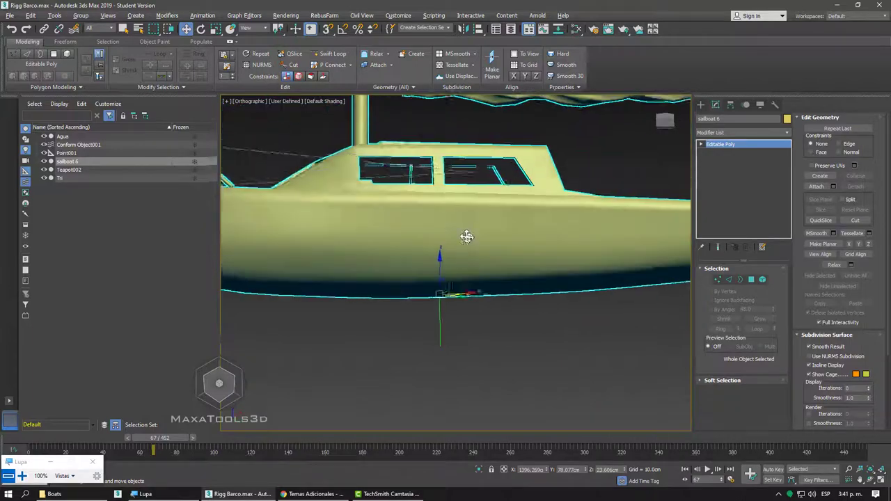
scroll(495, 244, down, 3)
mouse_move(495, 244)
alt+middle_down()
mouse_move(543, 250)
mouse_move(493, 257)
mouse_move(483, 244)
alt+middle_up()
scroll(587, 190, up, 3)
alt+middle_drag(587, 190, 541, 225)
scroll(536, 244, down, 3)
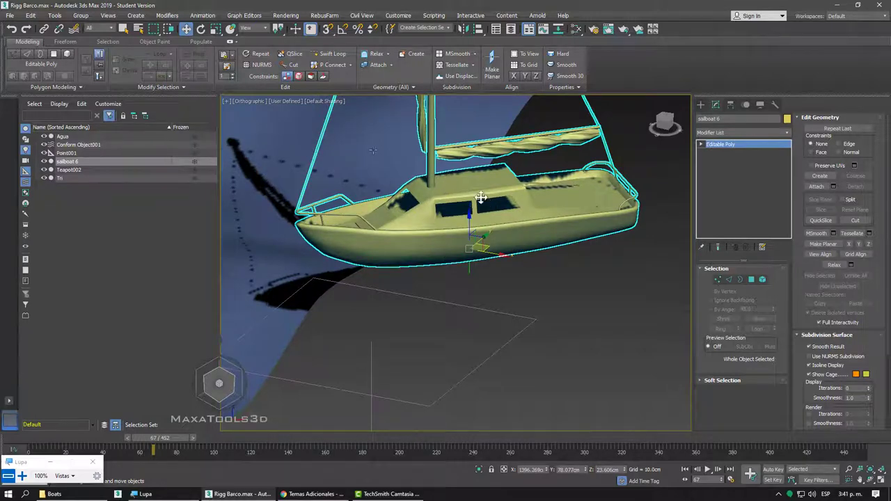
click(44, 29)
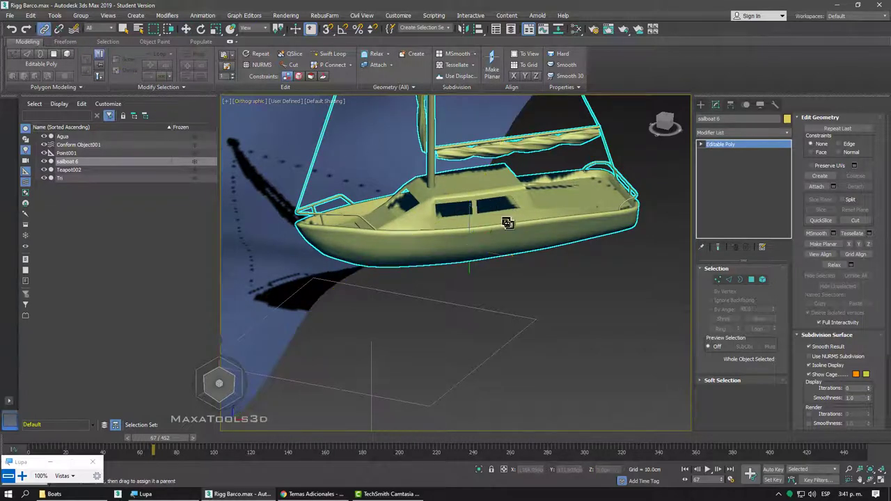
alt+middle_drag(510, 229, 516, 228)
drag(515, 228, 507, 249)
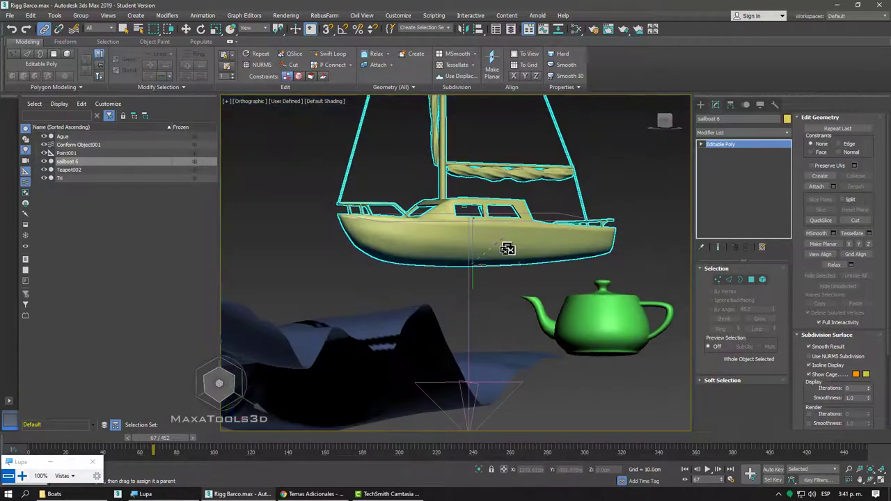
drag(483, 286, 488, 282)
Step: Return to the Move tool, check the boat's pivot from below, and deselect it
right_click(487, 283)
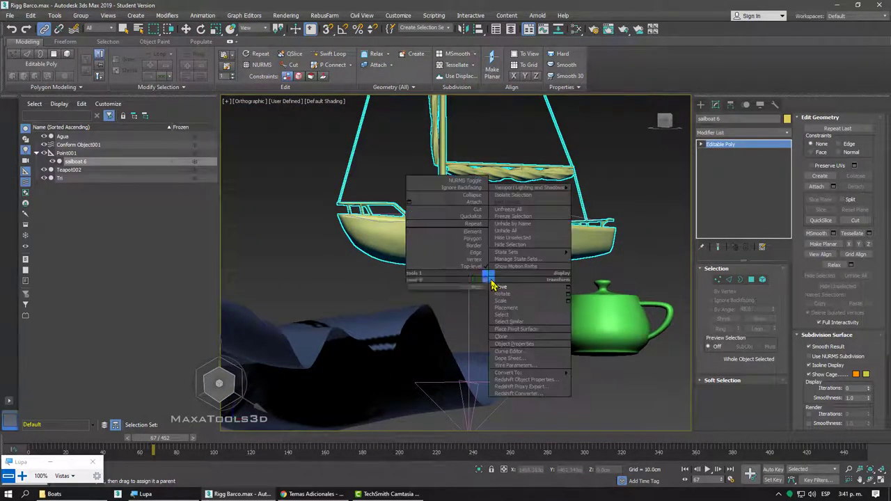
click(502, 284)
scroll(495, 281, up, 2)
alt+middle_drag(495, 281, 477, 248)
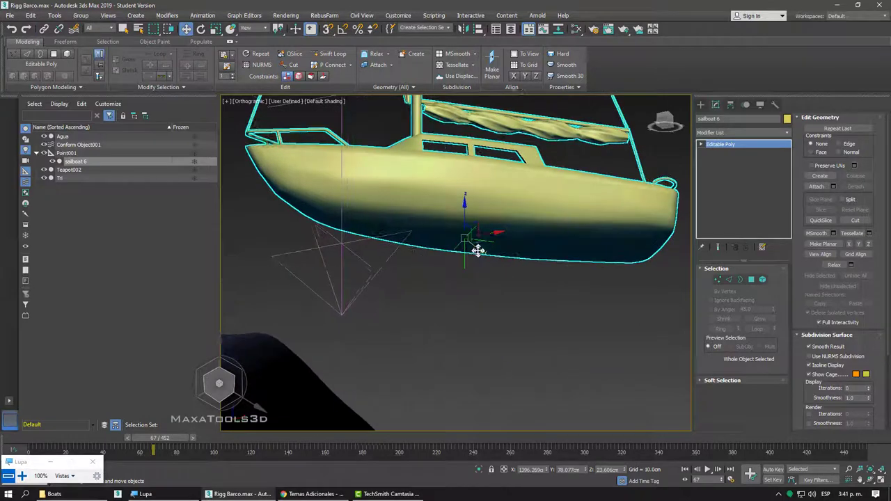
scroll(478, 251, up, 3)
click(504, 299)
Step: Select Tri and drag it sideways to test the rig
key(F3)
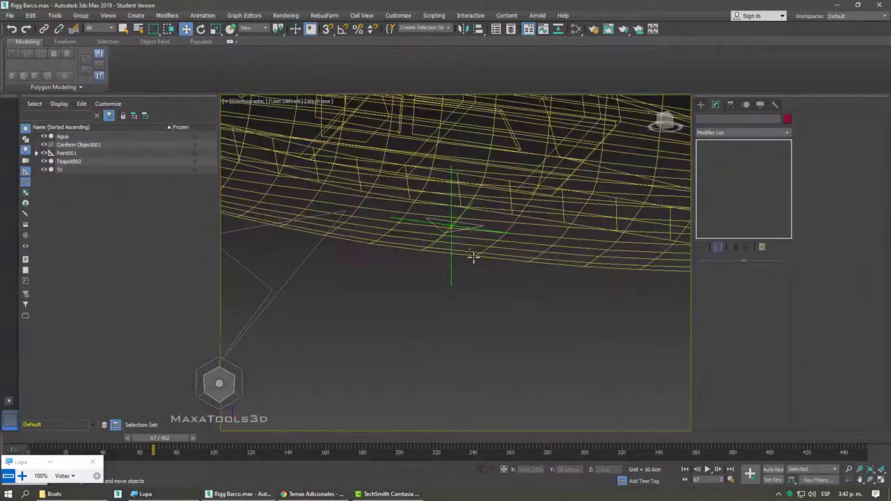
click(480, 226)
key(F3)
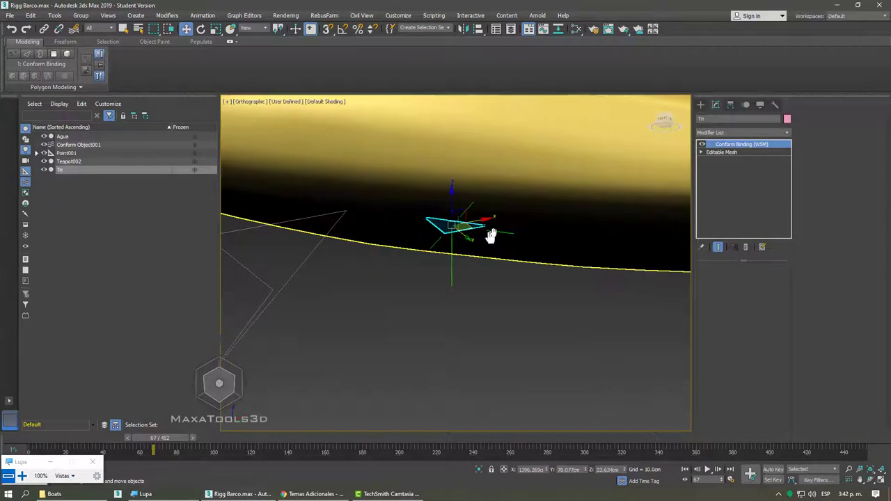
scroll(487, 244, down, 5)
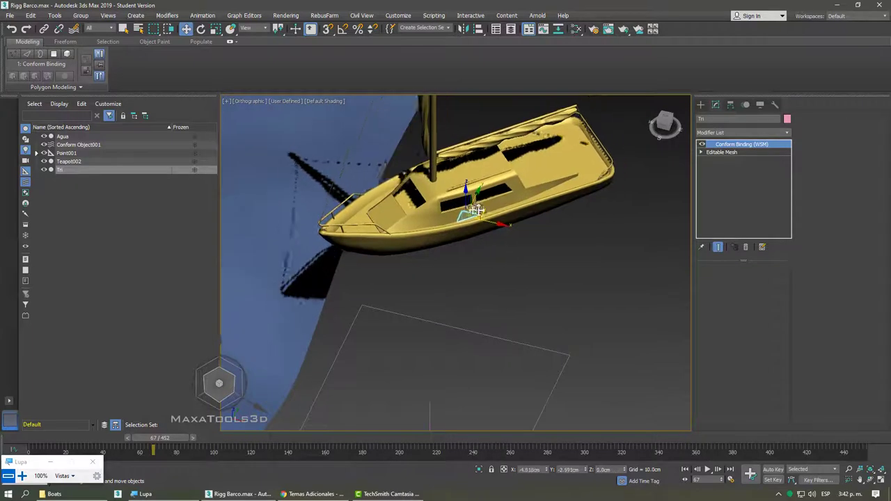
mouse_move(496, 207)
mouse_down()
mouse_move(303, 211)
mouse_move(376, 207)
mouse_up()
mouse_move(505, 217)
alt+middle_down()
mouse_move(516, 217)
mouse_move(545, 175)
alt+middle_up()
Step: Lift sailboat 6 up off the point helper, then show the Create panel's helper types
click(545, 175)
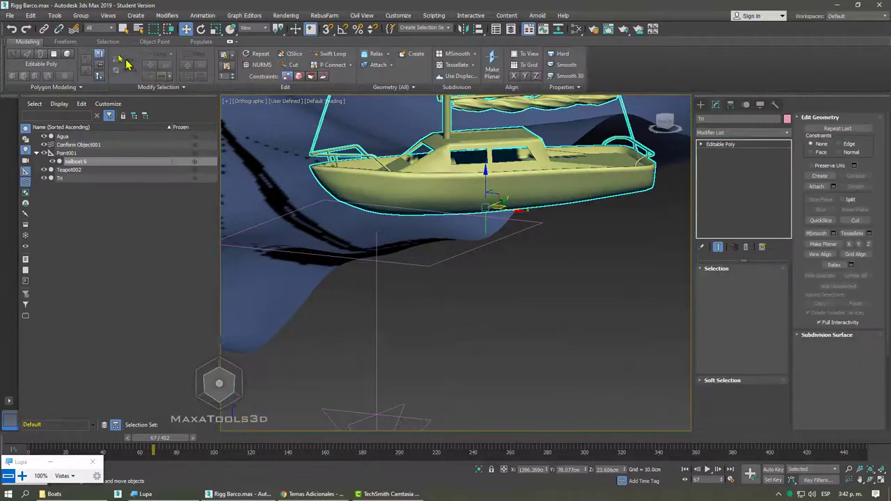
mouse_move(495, 265)
alt+middle_down()
mouse_move(494, 284)
mouse_move(514, 183)
alt+middle_up()
drag(509, 183, 546, 204)
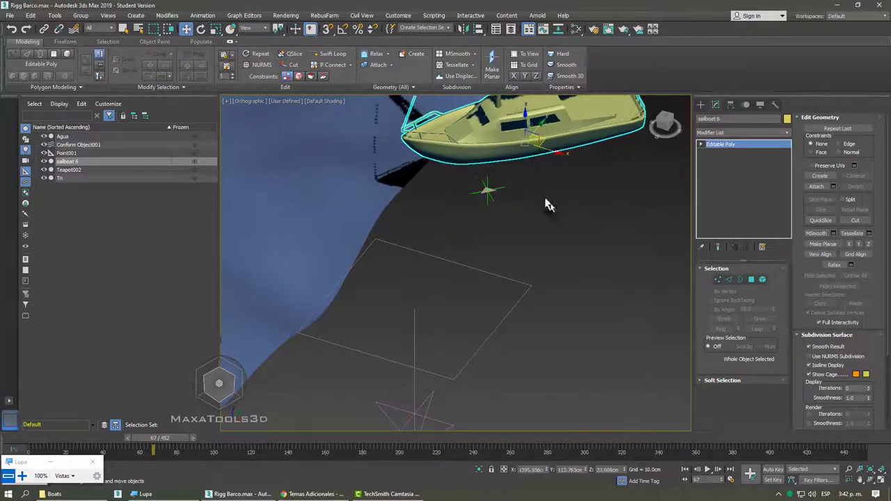
alt+middle_drag(549, 220, 493, 246)
alt+middle_drag(474, 206, 597, 204)
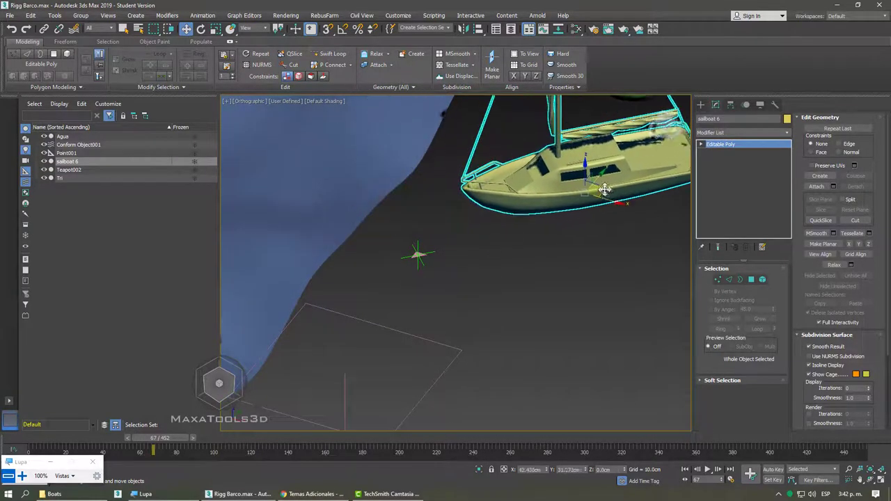
click(552, 296)
mouse_move(433, 248)
alt+middle_down()
mouse_move(452, 226)
mouse_move(462, 231)
alt+middle_up()
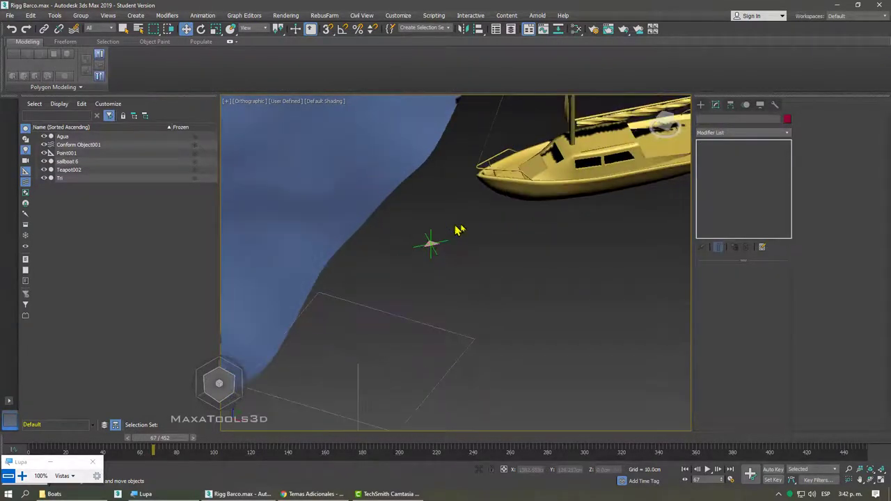
click(557, 177)
click(700, 106)
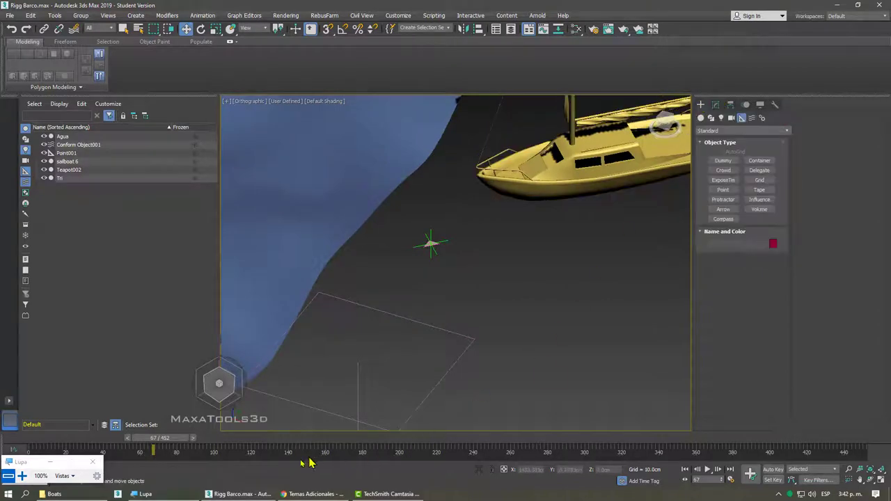
click(313, 494)
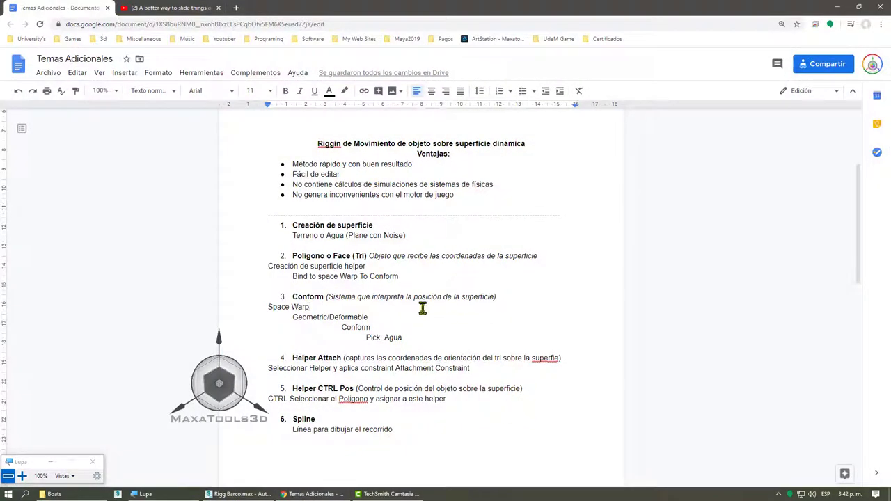
mouse_move(479, 374)
mouse_down()
mouse_move(267, 368)
mouse_move(253, 356)
mouse_up()
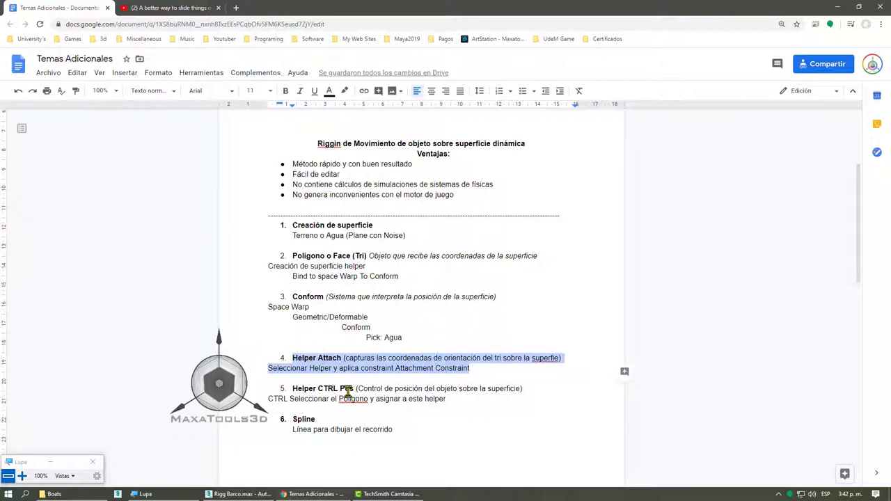
click(432, 426)
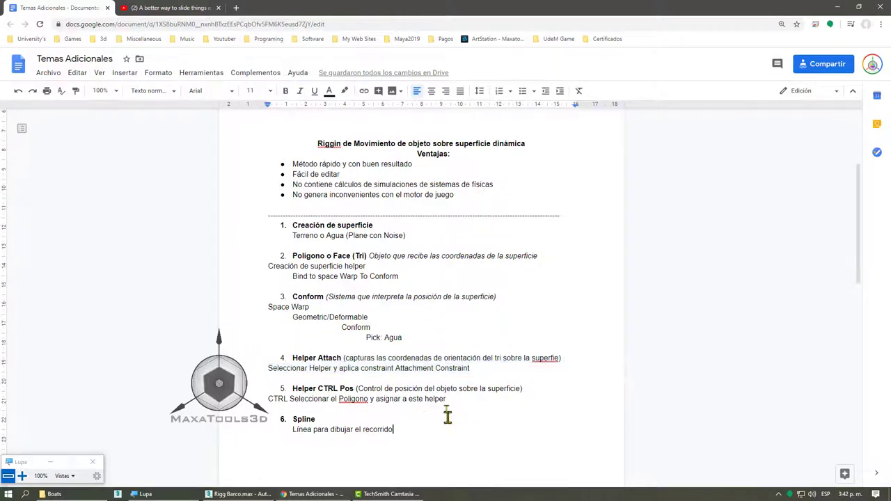
drag(454, 400, 263, 392)
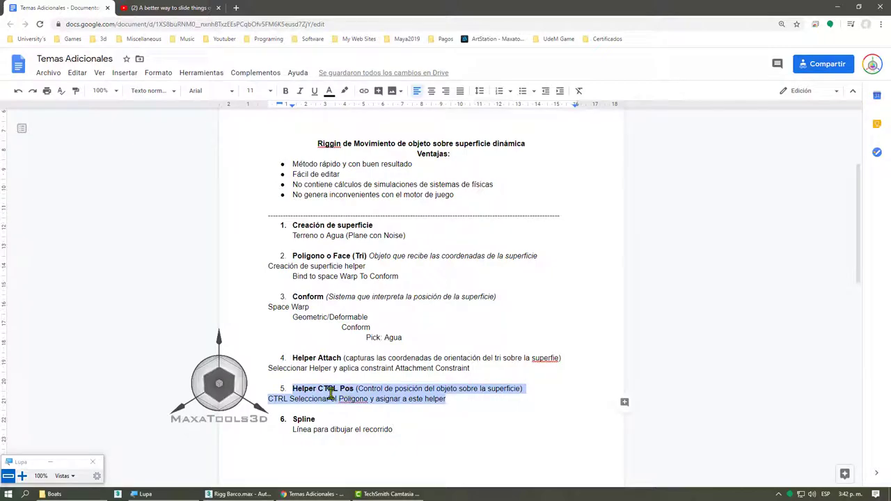
Step: Create a Point002 helper and set it to display as a box
click(840, 8)
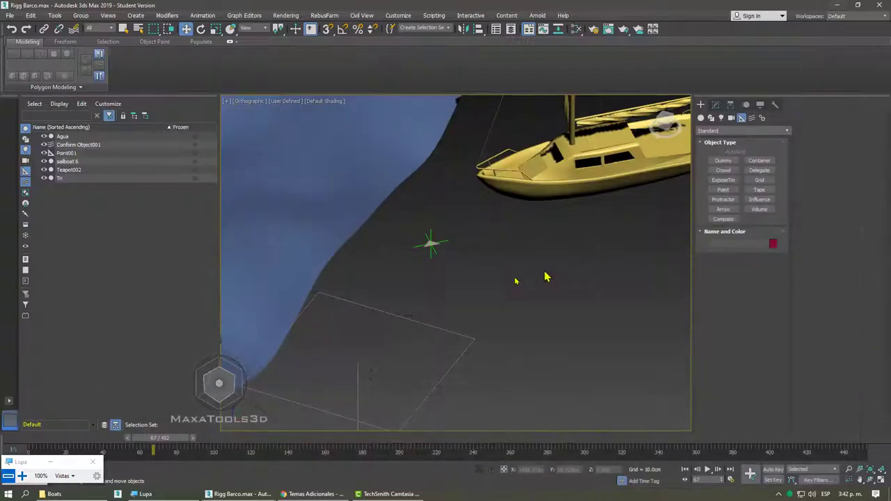
click(723, 190)
click(546, 274)
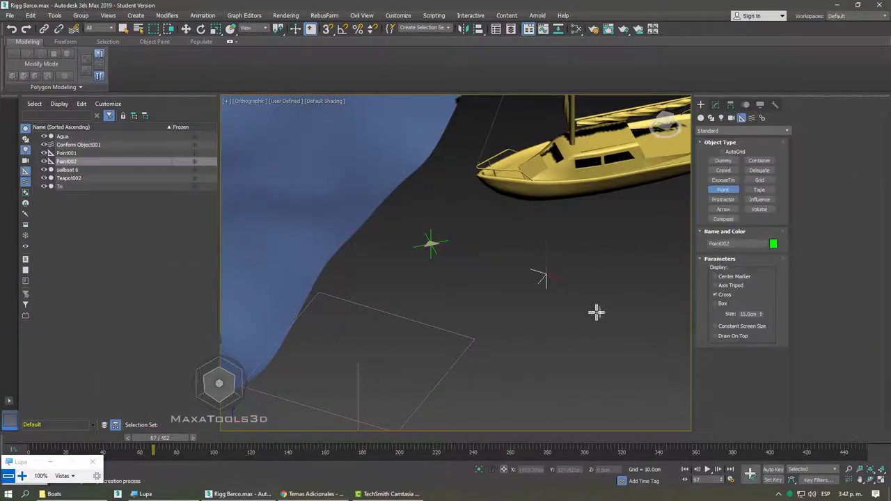
click(716, 105)
text(50)
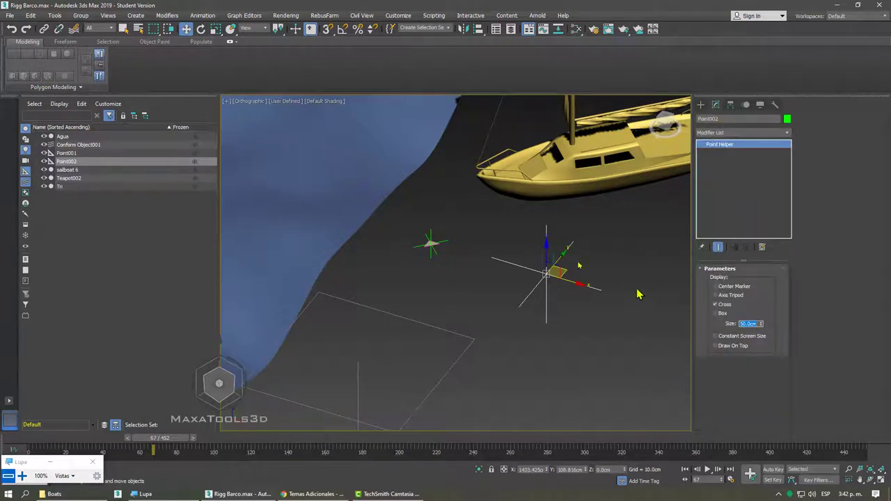
click(717, 313)
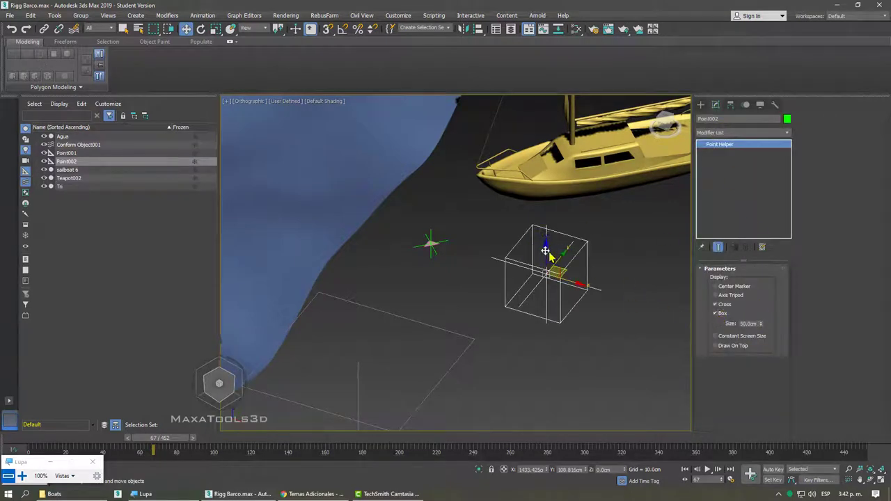
Step: Align Point002 to Point001 in all position and orientation axes
scroll(546, 250, down, 5)
mouse_move(520, 224)
alt+middle_down()
mouse_move(515, 208)
mouse_move(547, 239)
mouse_move(545, 230)
mouse_move(532, 289)
alt+middle_up()
scroll(532, 289, up, 2)
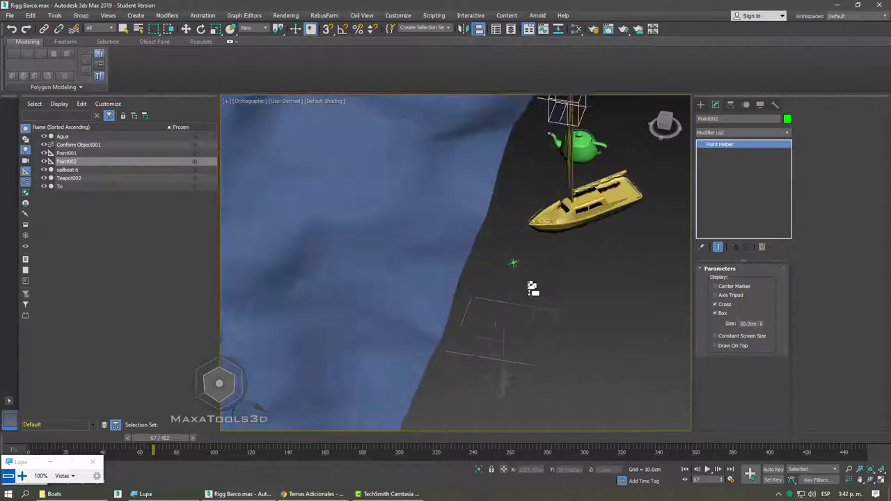
scroll(533, 289, up, 5)
click(509, 189)
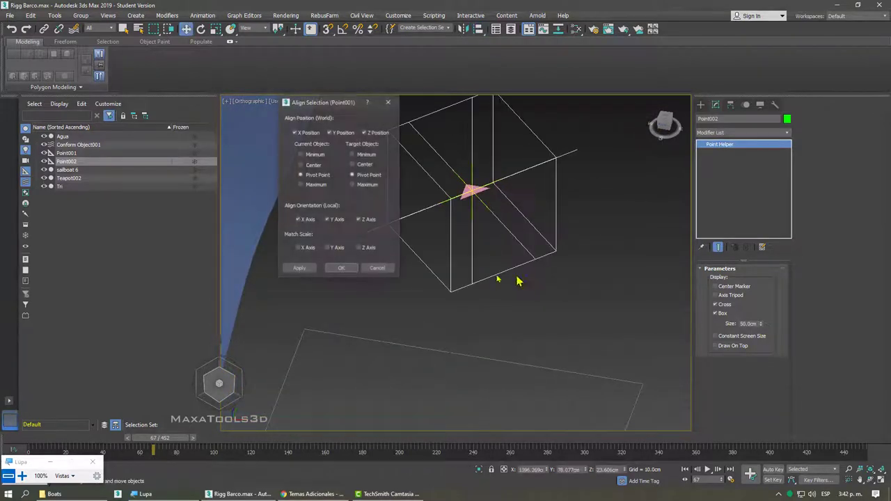
click(341, 268)
scroll(449, 215, down, 5)
mouse_move(449, 216)
alt+middle_down()
mouse_move(471, 229)
mouse_move(517, 229)
mouse_move(487, 165)
alt+middle_up()
mouse_move(487, 165)
mouse_down()
mouse_move(410, 101)
mouse_move(529, 143)
mouse_up()
scroll(473, 223, up, 3)
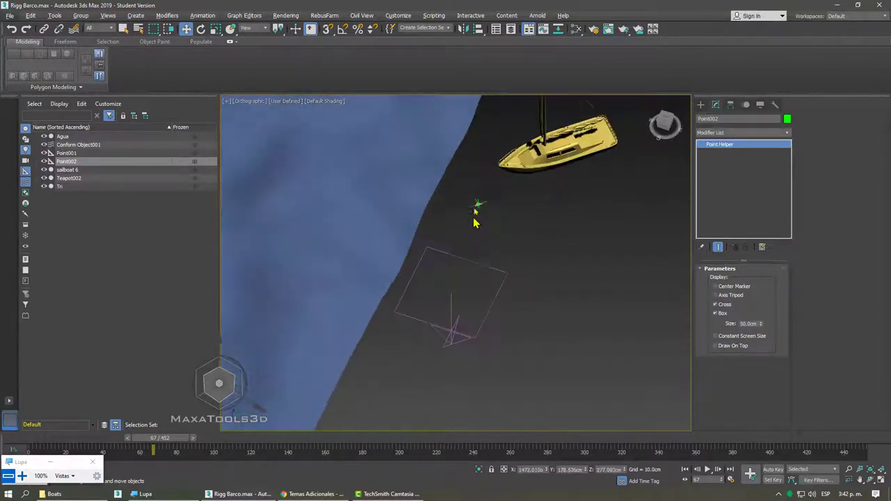
scroll(473, 221, up, 5)
scroll(481, 209, up, 3)
scroll(471, 203, down, 2)
scroll(473, 208, down, 3)
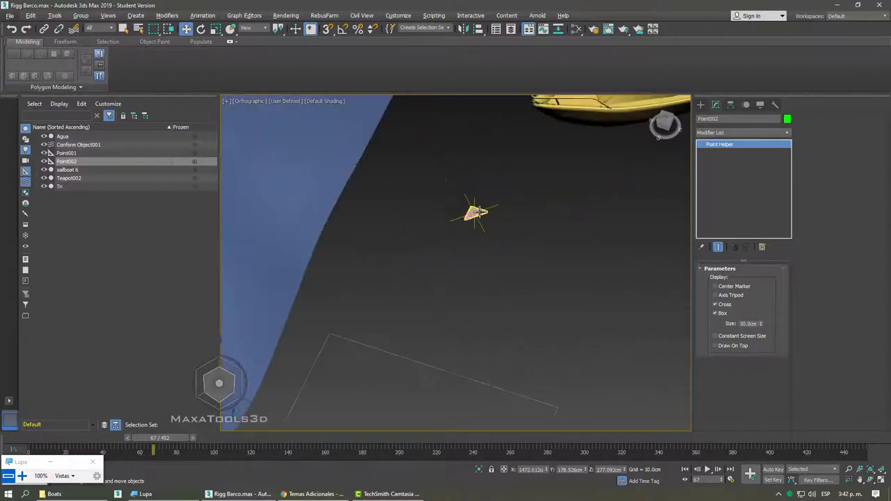
scroll(478, 212, down, 3)
scroll(505, 236, down, 5)
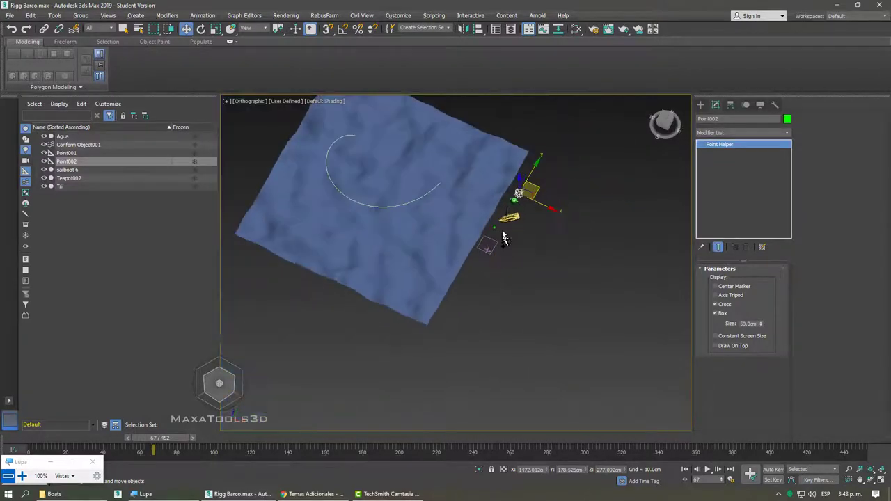
scroll(503, 216, up, 3)
scroll(502, 204, up, 2)
scroll(501, 279, up, 5)
Step: Link the Tri triangle as a child of Point002
scroll(443, 238, up, 3)
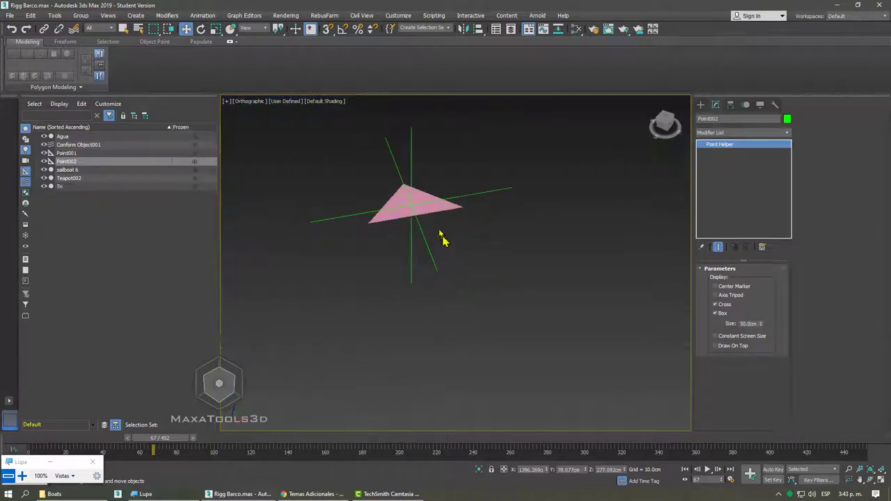
click(433, 220)
scroll(487, 244, down, 3)
scroll(536, 275, down, 2)
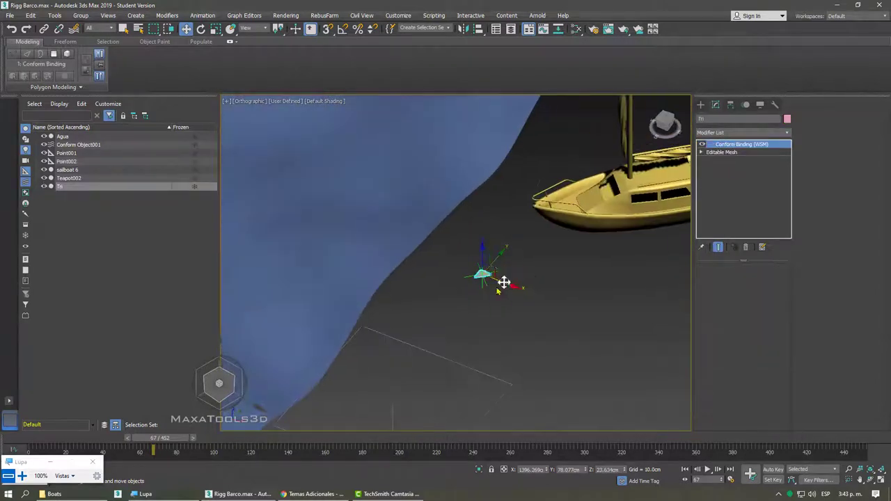
scroll(504, 283, down, 2)
click(44, 29)
alt+middle_drag(366, 253, 452, 315)
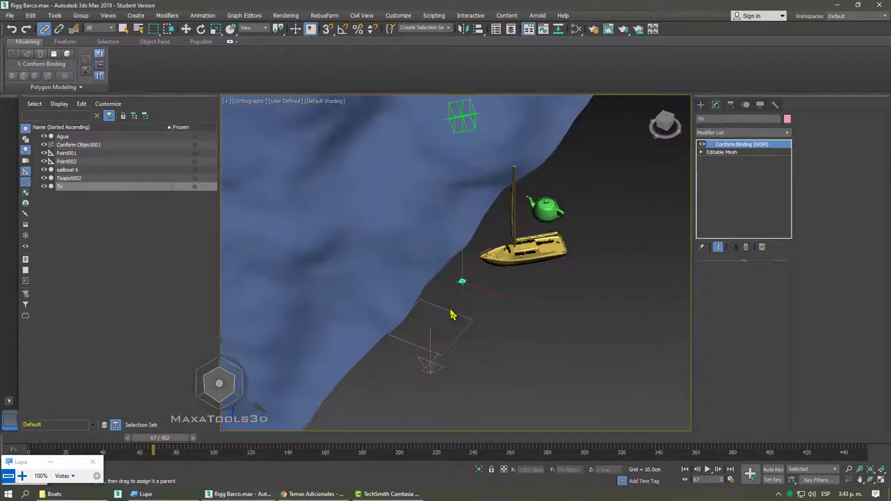
drag(471, 136, 481, 127)
right_click(481, 127)
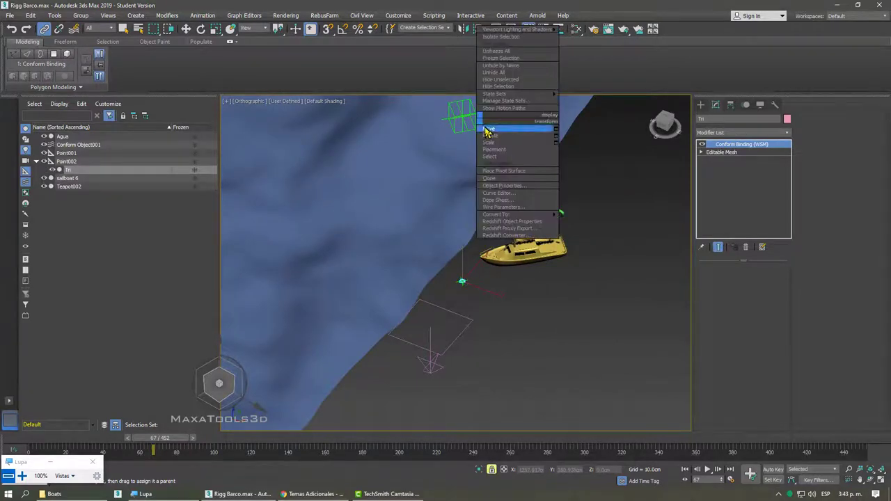
click(491, 131)
Step: Select parent Point002 with Page Up, move it beside the boat, and rename it Ctrl Pos
key(Page_Up)
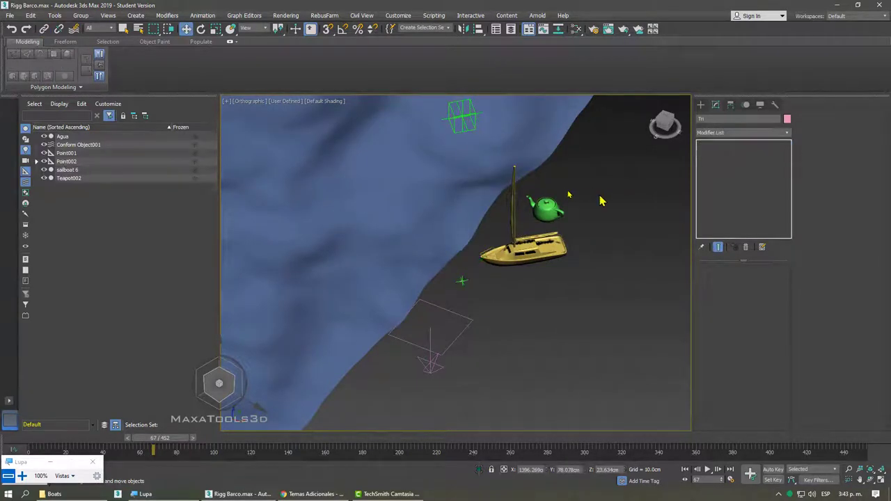
mouse_move(573, 200)
alt+middle_down()
mouse_move(524, 206)
mouse_move(535, 241)
alt+middle_up()
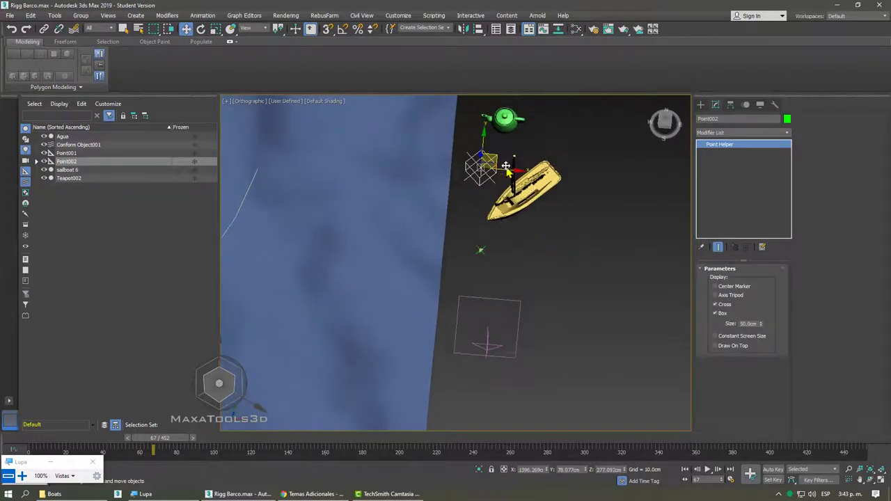
drag(492, 156, 356, 192)
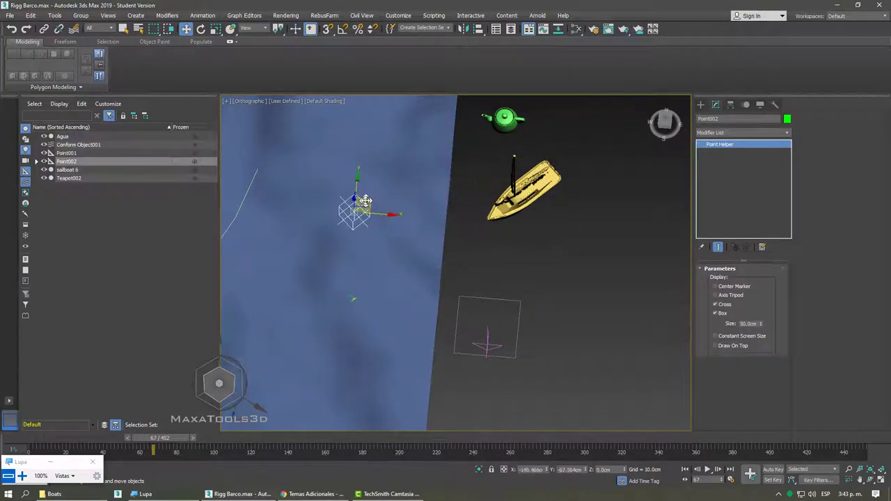
mouse_move(402, 257)
alt+middle_down()
mouse_move(449, 169)
mouse_move(441, 195)
mouse_move(393, 203)
mouse_move(407, 135)
alt+middle_up()
mouse_move(404, 132)
mouse_down()
mouse_move(462, 135)
mouse_move(500, 98)
mouse_move(552, 70)
mouse_up()
drag(620, 62, 304, 189)
alt+middle_drag(314, 213, 456, 234)
text(Ctrl Poi)
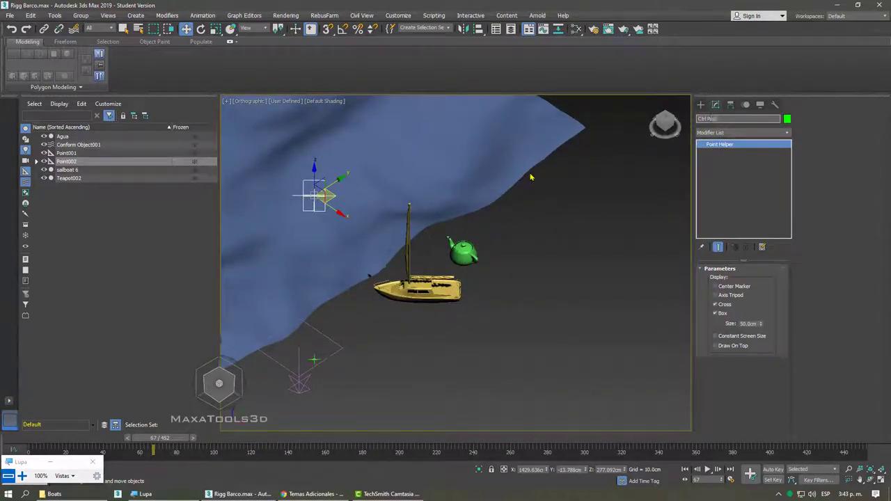
key(Return)
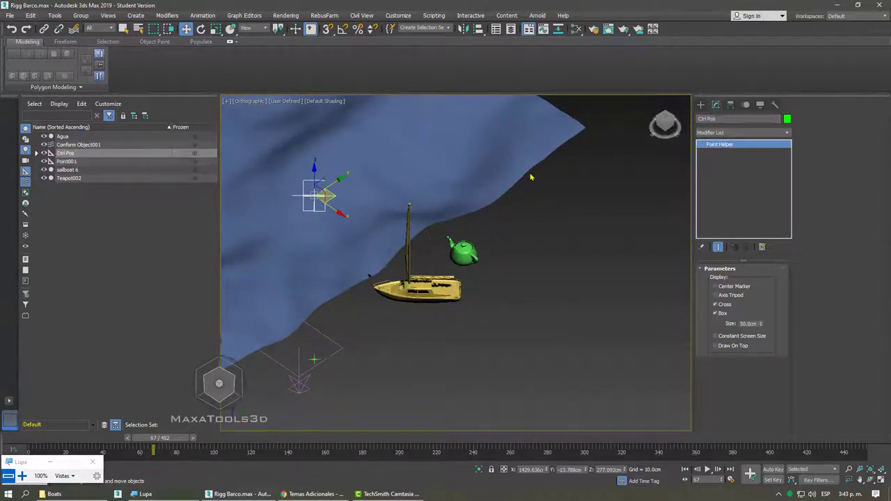
mouse_move(530, 177)
alt+middle_down()
mouse_move(491, 249)
mouse_move(511, 229)
alt+middle_up()
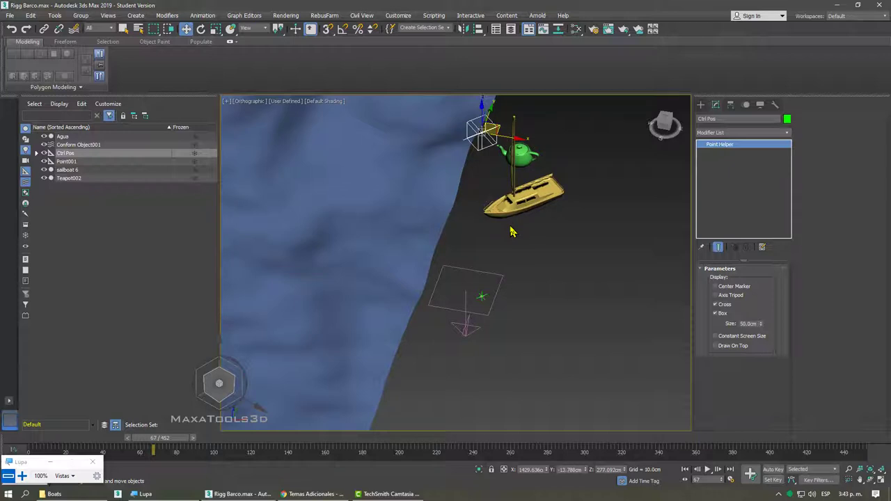
Step: Create a new point helper, Point002, and align it to Point001
click(701, 106)
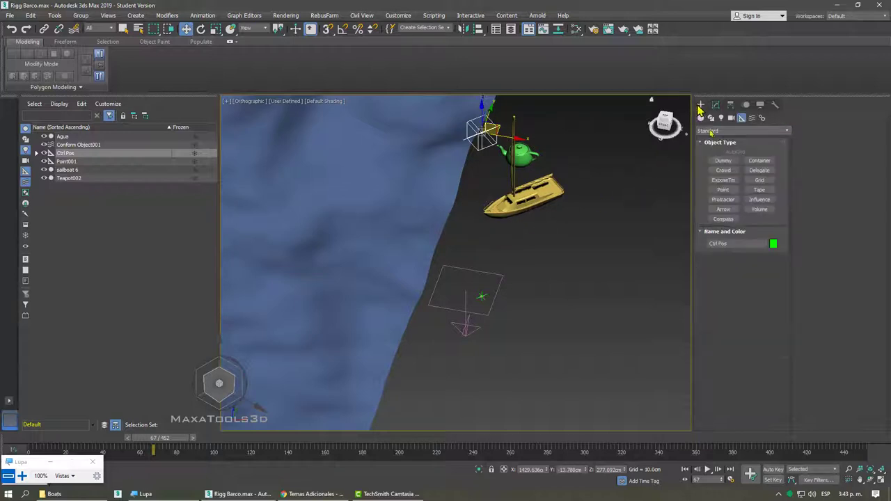
click(722, 190)
drag(617, 299, 561, 296)
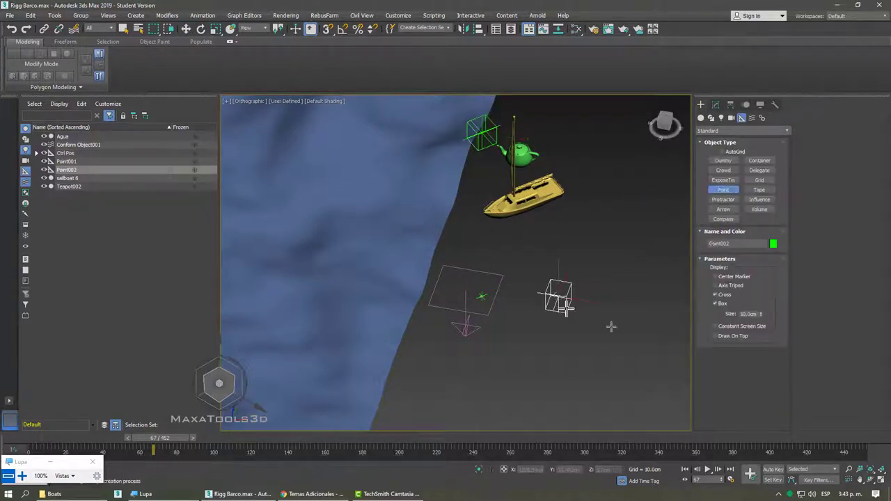
right_click(575, 320)
scroll(575, 320, up, 2)
click(478, 29)
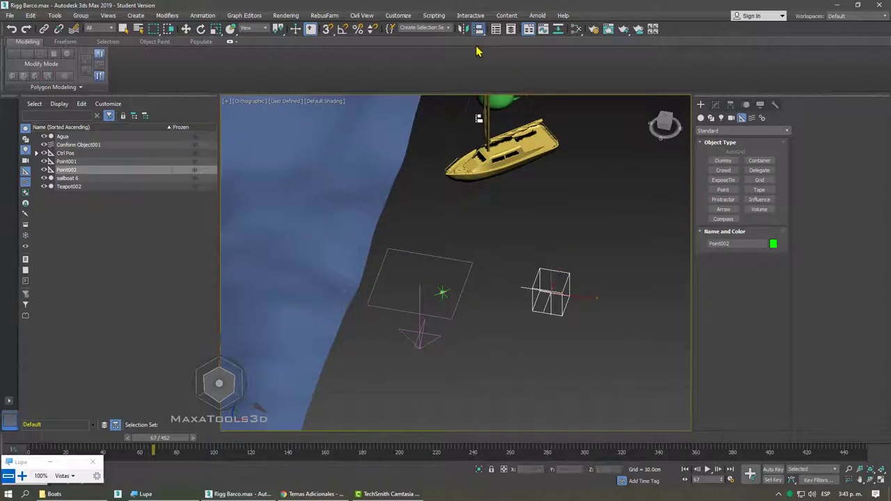
scroll(446, 286, up, 5)
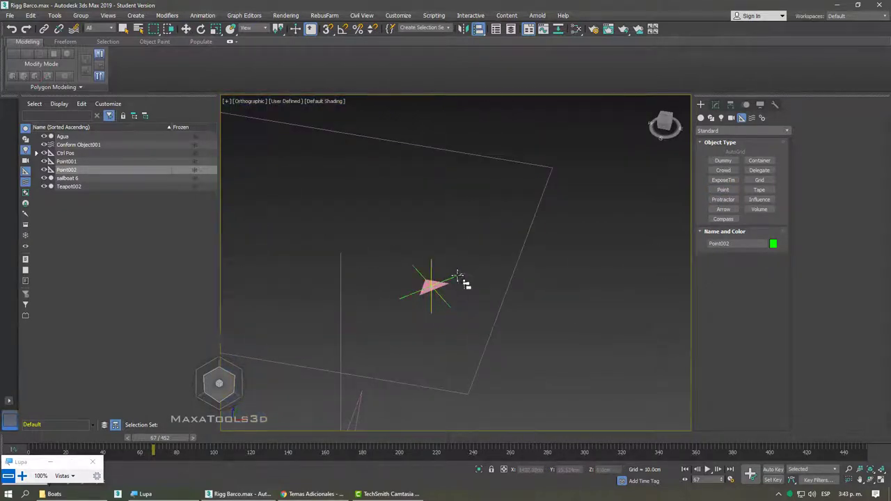
click(458, 275)
click(341, 268)
Step: Try raising Point002, undo the height change, and review the helper against the wave surface
alt+middle_drag(341, 268, 431, 233)
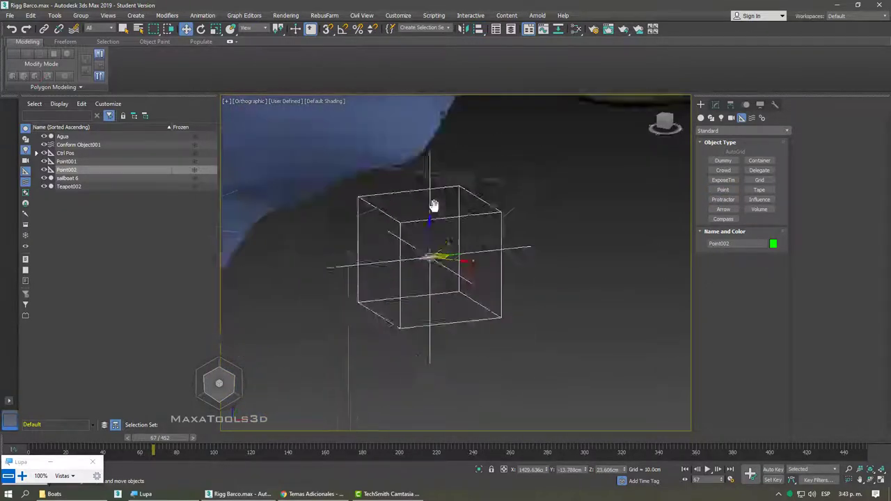
mouse_move(431, 233)
mouse_down()
mouse_move(428, 175)
mouse_move(428, 227)
mouse_up()
key(ctrl+z)
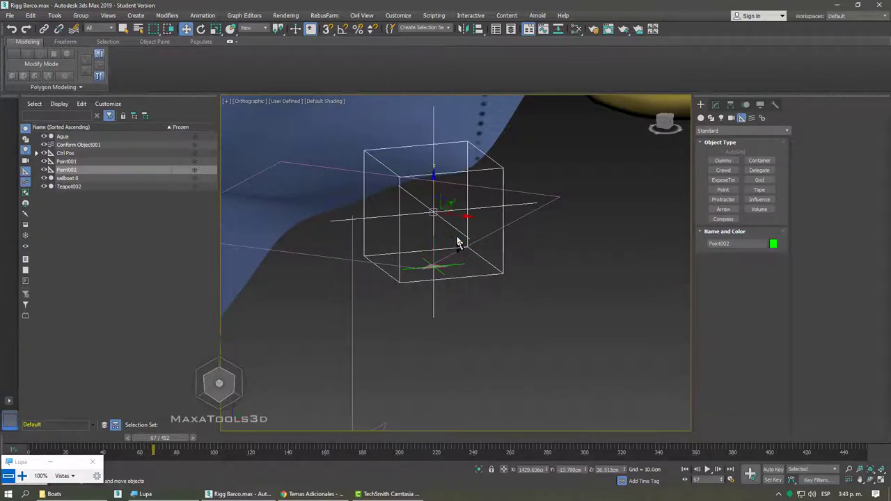
scroll(458, 242, down, 2)
scroll(452, 251, down, 3)
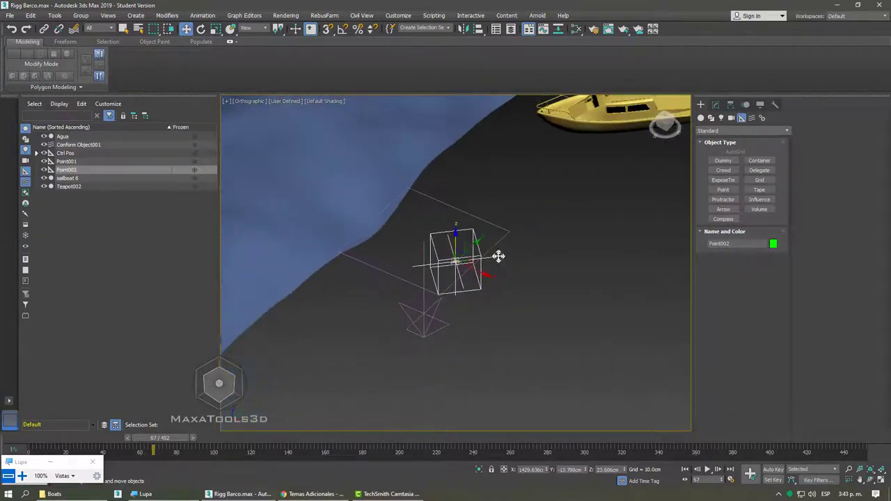
mouse_move(498, 256)
alt+middle_down()
mouse_move(527, 251)
mouse_move(477, 250)
mouse_move(436, 274)
mouse_move(437, 249)
mouse_move(388, 246)
mouse_move(508, 288)
alt+middle_up()
scroll(477, 251, up, 3)
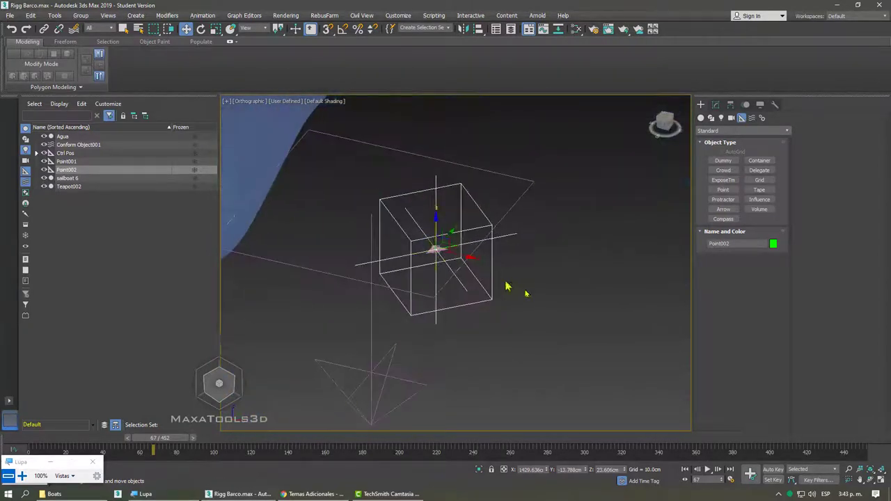
alt+middle_drag(489, 326, 453, 302)
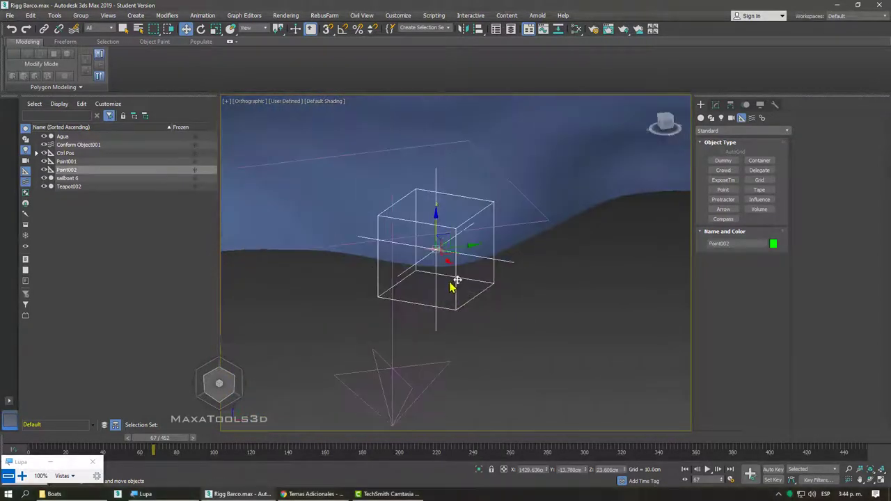
scroll(453, 283, down, 3)
scroll(472, 276, down, 2)
Step: Reselect Point002, undoing an accidental move to the right
click(467, 171)
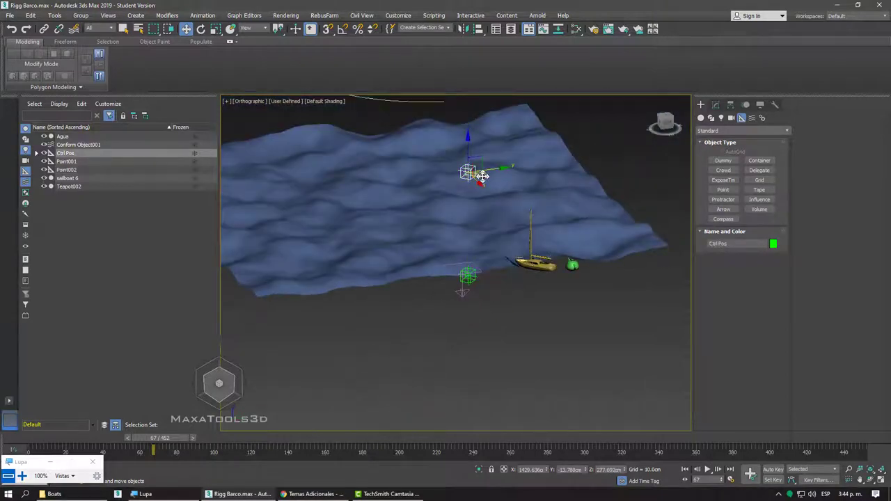
scroll(498, 309, up, 3)
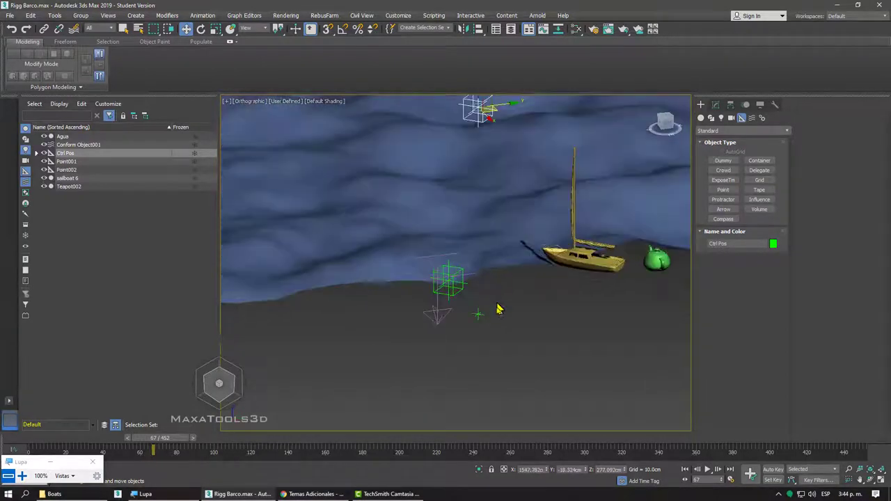
scroll(499, 309, up, 5)
click(432, 206)
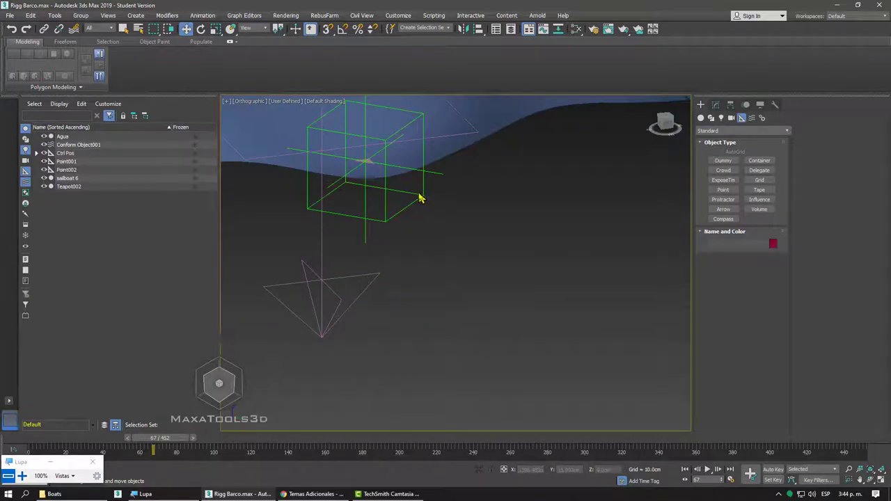
click(419, 195)
drag(383, 169, 492, 179)
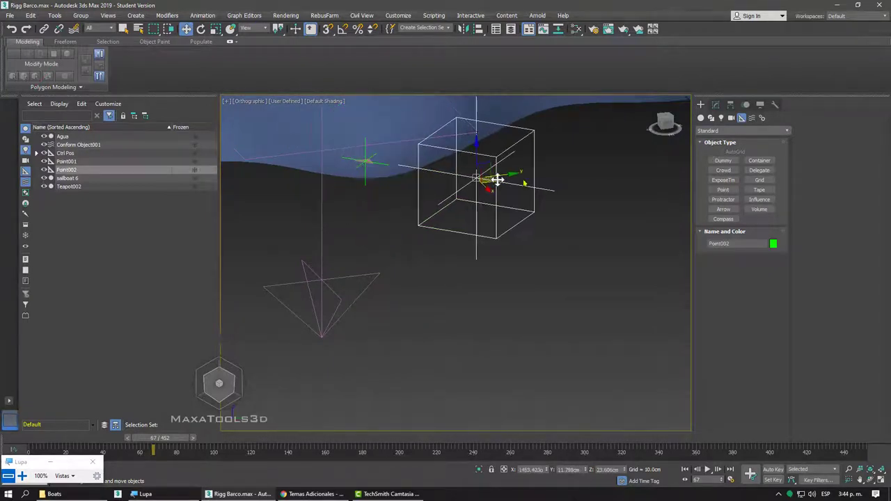
key(ctrl+z)
Step: Show Point002 as a box without the cross and colour it pink
click(715, 104)
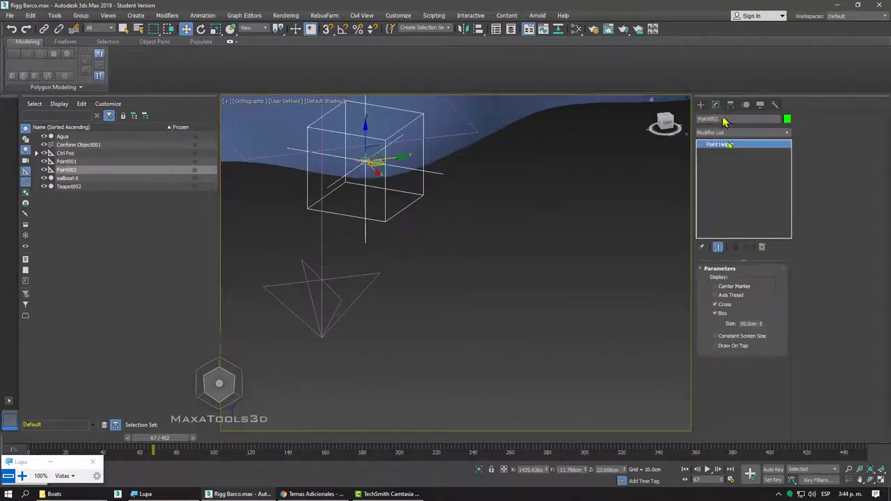
click(716, 305)
middle_drag(417, 219, 461, 246)
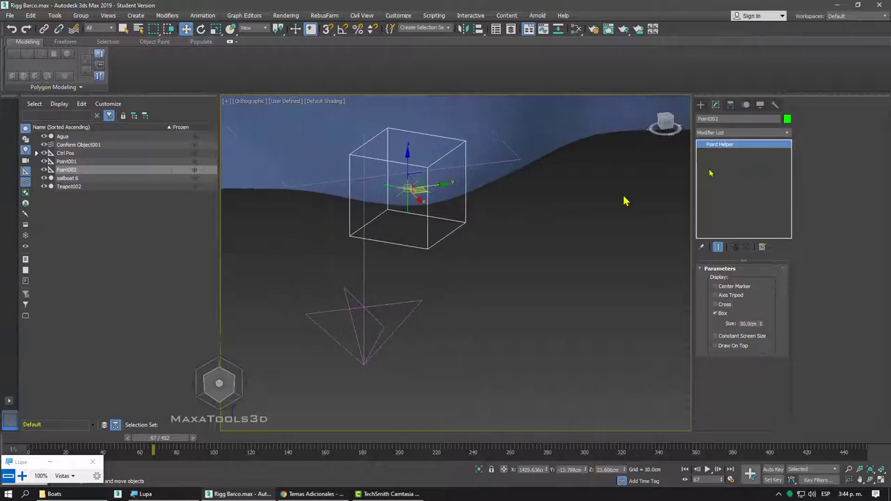
click(788, 121)
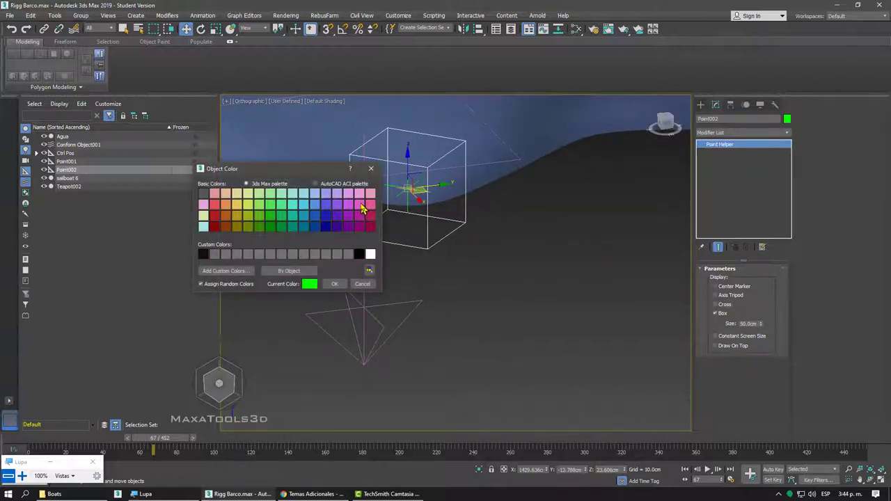
click(335, 284)
click(511, 291)
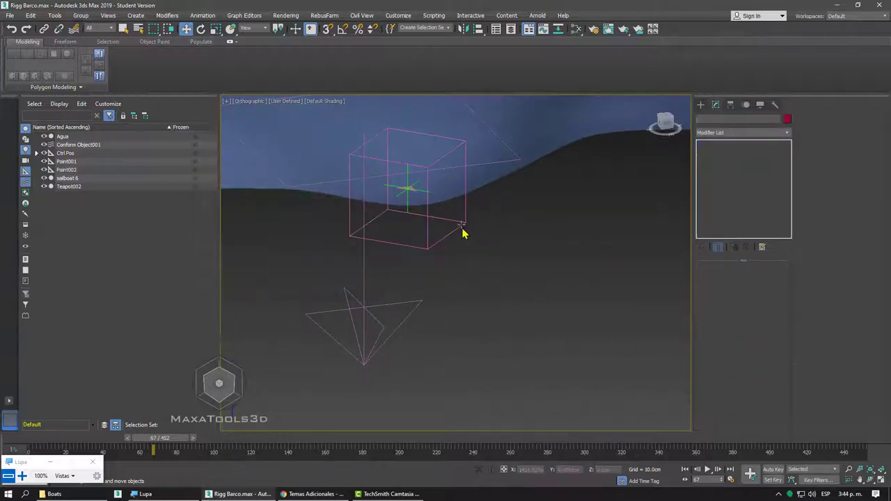
Step: Link Point002 as a child of Point001
drag(498, 224, 442, 274)
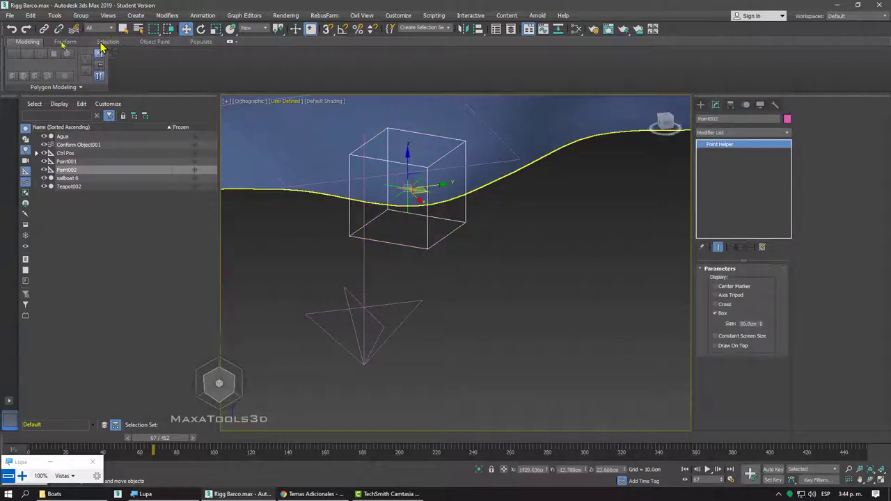
click(44, 29)
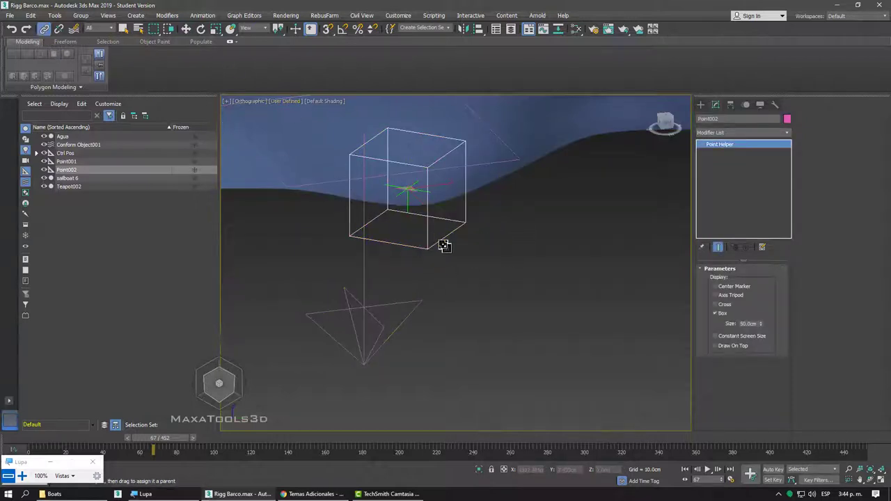
drag(431, 221, 471, 221)
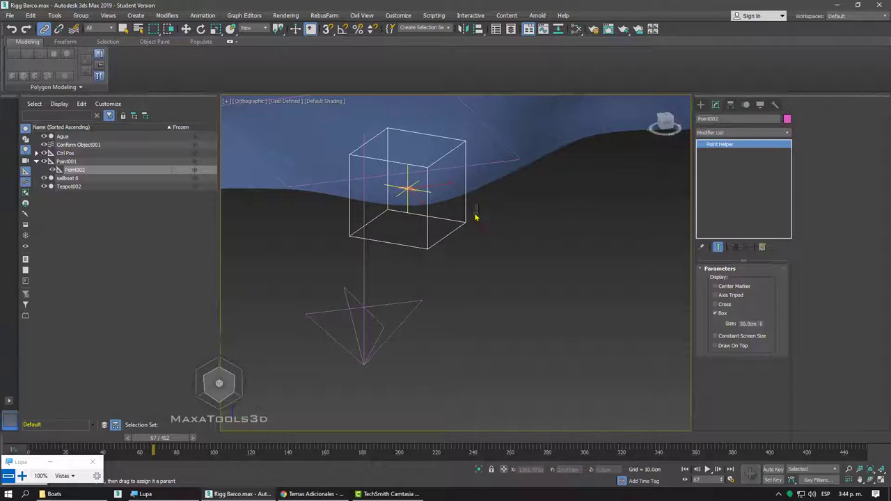
Step: Move Ctrl Pos across the water and back near the boat's mast
key(w)
mouse_move(489, 225)
alt+middle_down()
mouse_move(513, 230)
mouse_move(529, 208)
alt+middle_up()
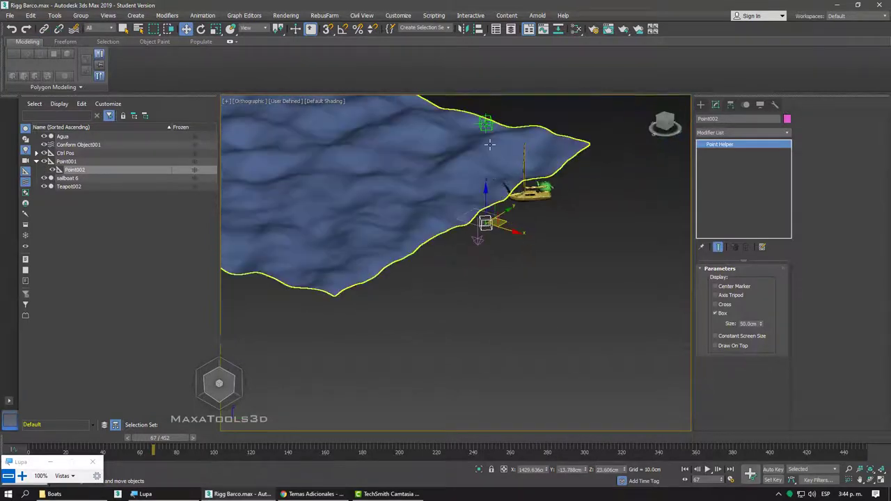
click(500, 122)
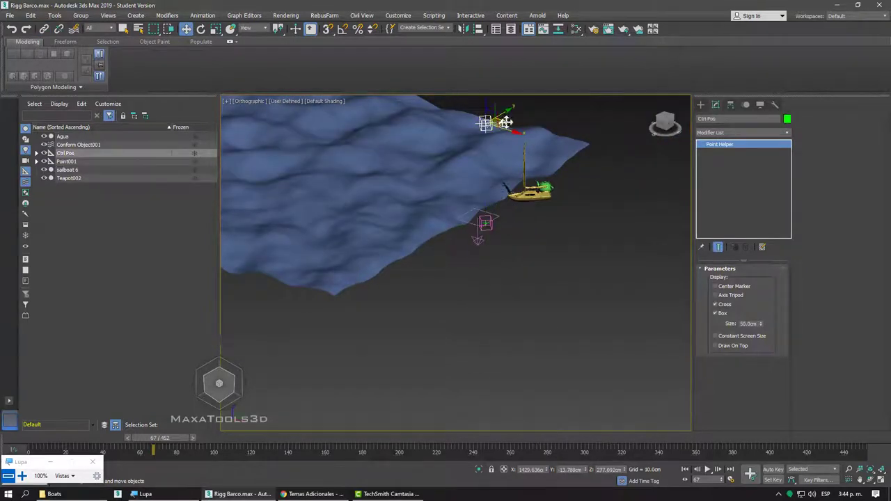
mouse_move(505, 122)
mouse_down()
mouse_move(327, 104)
mouse_move(397, 92)
mouse_move(456, 101)
mouse_move(480, 120)
mouse_move(368, 163)
mouse_move(317, 153)
mouse_move(328, 105)
mouse_move(374, 83)
mouse_move(426, 79)
mouse_up()
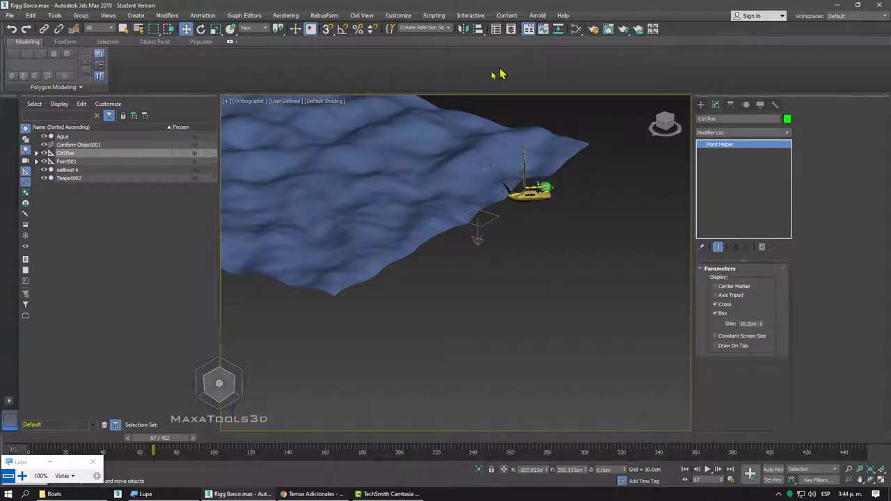
mouse_move(499, 74)
mouse_down()
mouse_move(435, 101)
mouse_move(474, 124)
mouse_move(518, 129)
mouse_up()
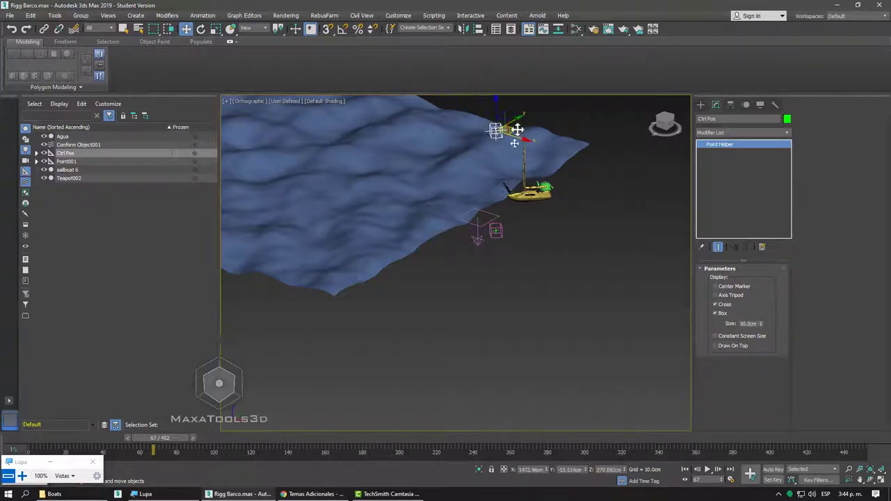
Step: Rename the Point002 helper to Ctrl Obj
scroll(513, 243, up, 5)
click(471, 252)
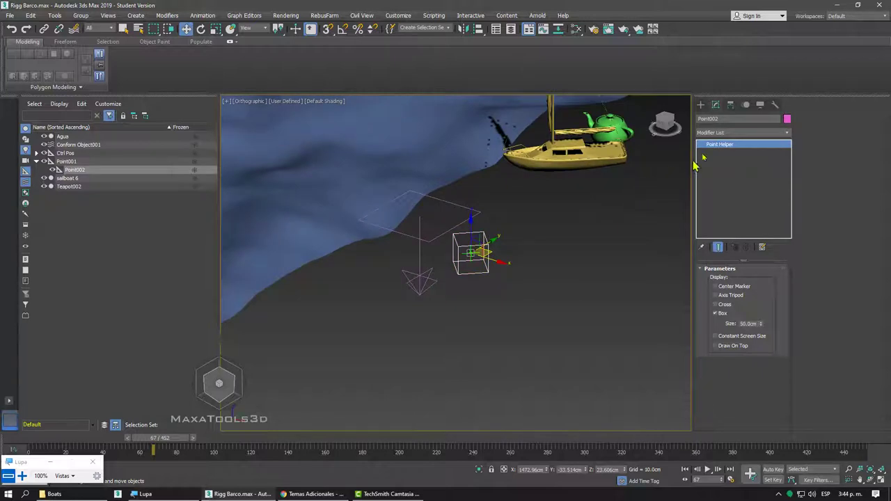
click(727, 120)
text(Ctrl Obj)
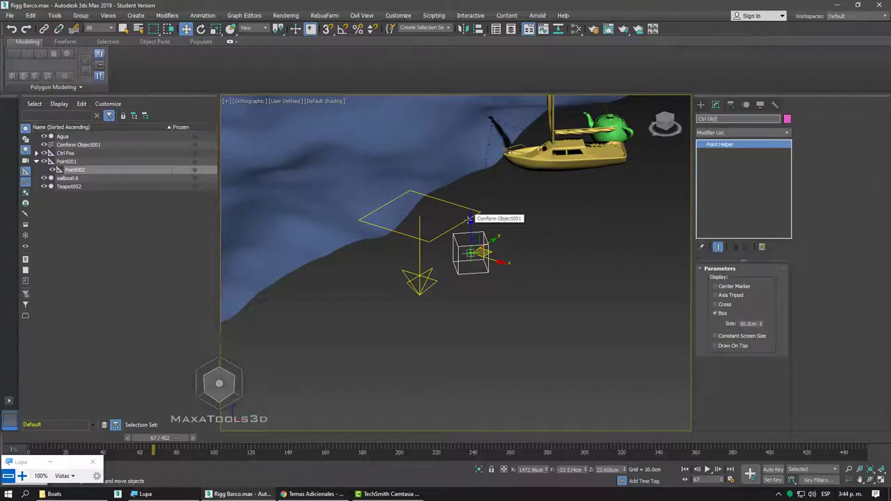
key(Return)
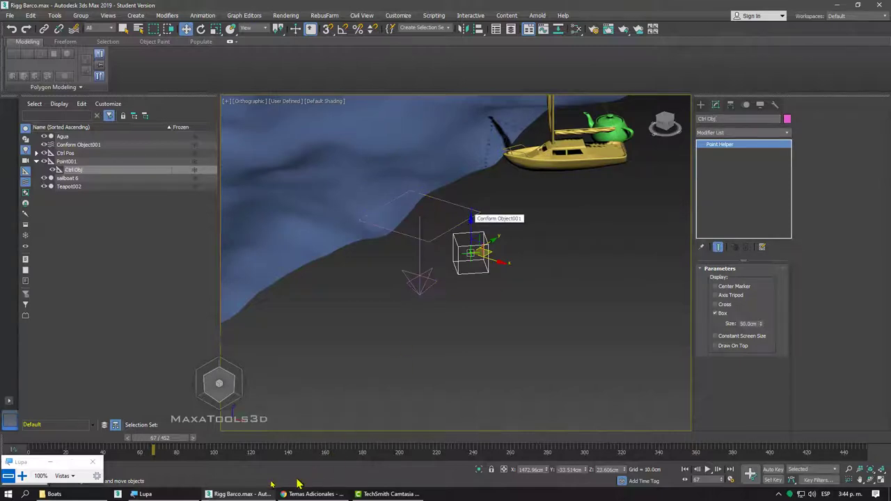
Step: Duplicate item 5 of the rigging notes as a new item 6
click(313, 494)
click(375, 418)
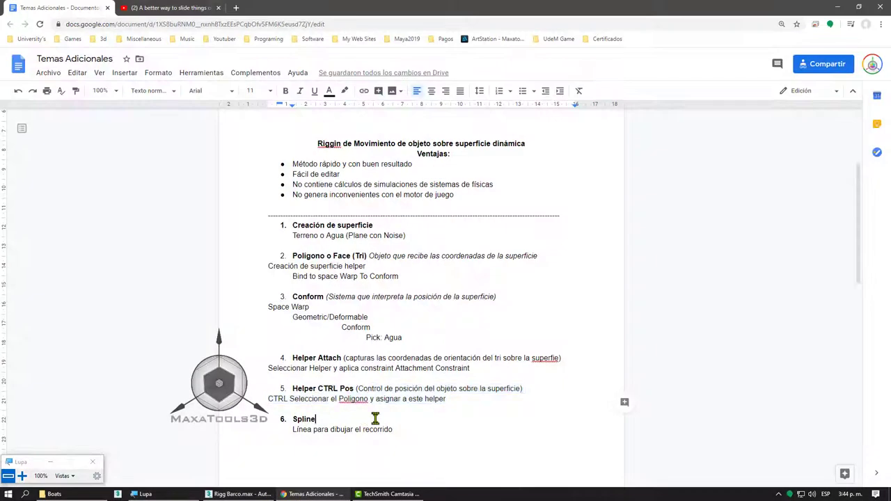
triple_click(436, 400)
key(ctrl+c)
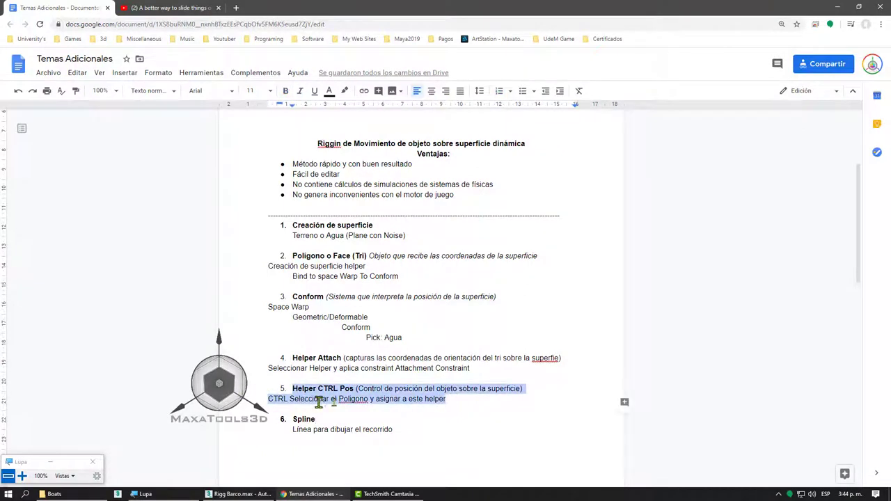
click(447, 407)
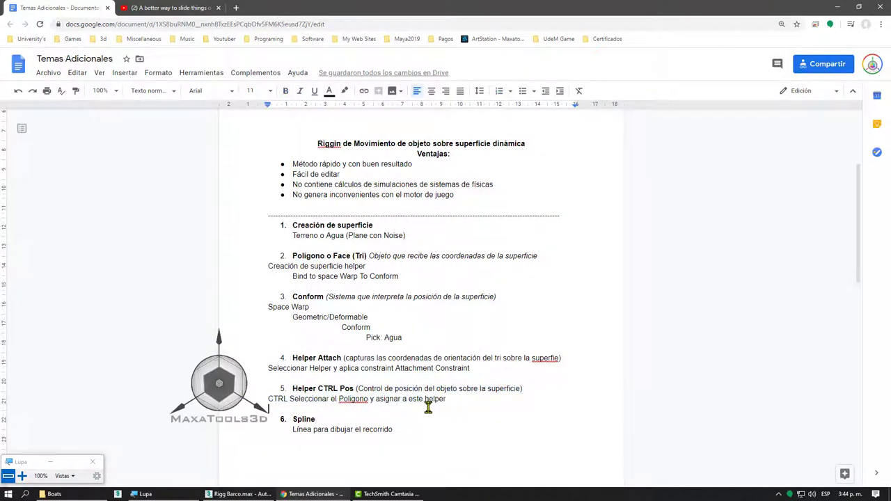
key(Return)
key(ctrl+v)
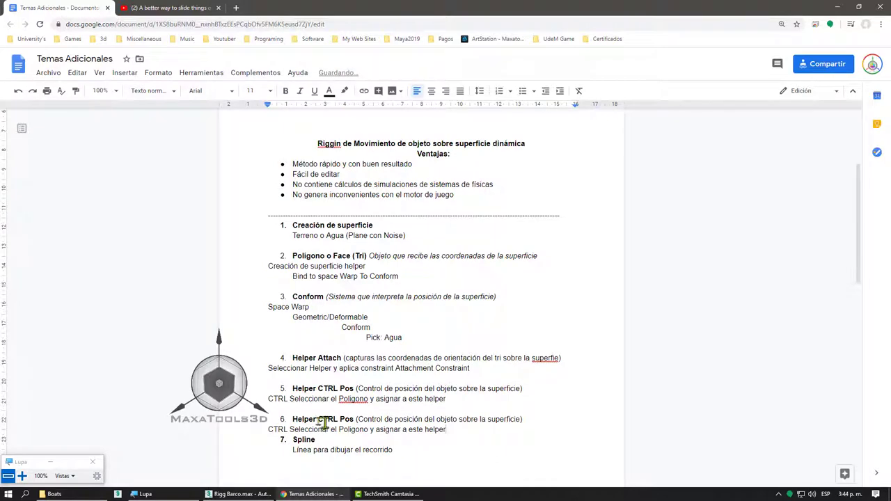
Step: Change item 6 to Helper CTRL OBJ and delete its description lines
drag(321, 422, 356, 420)
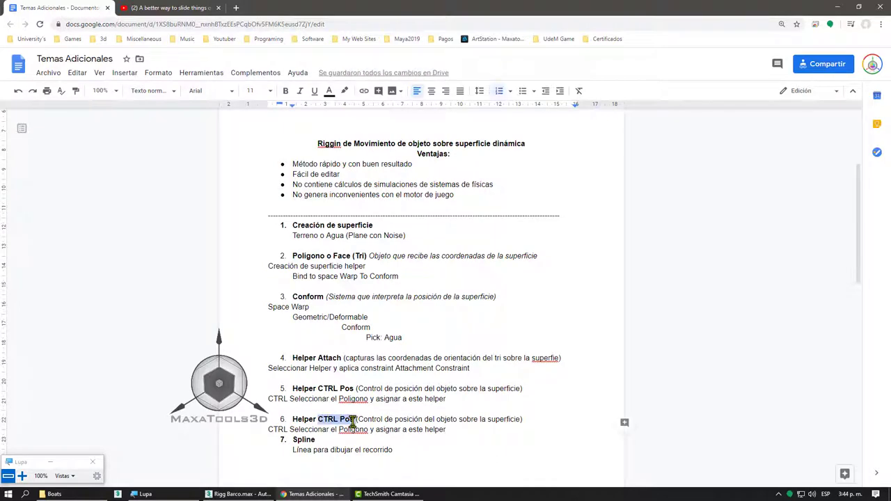
click(353, 421)
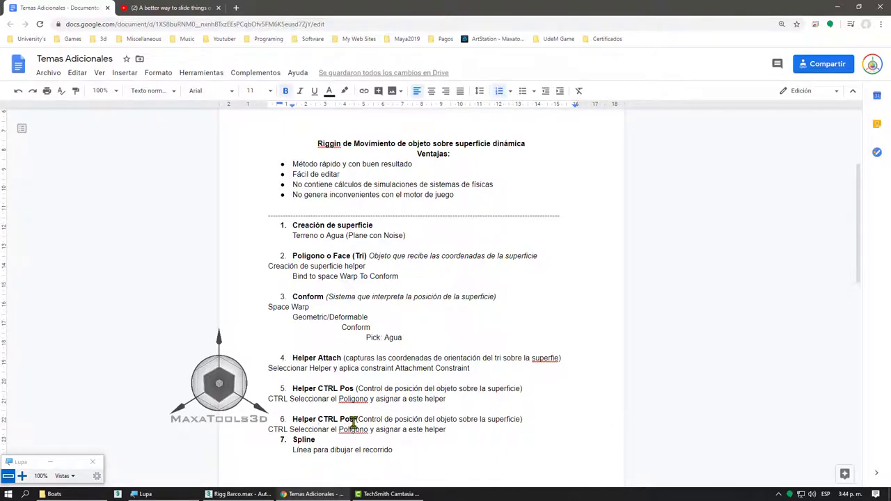
text(OB)
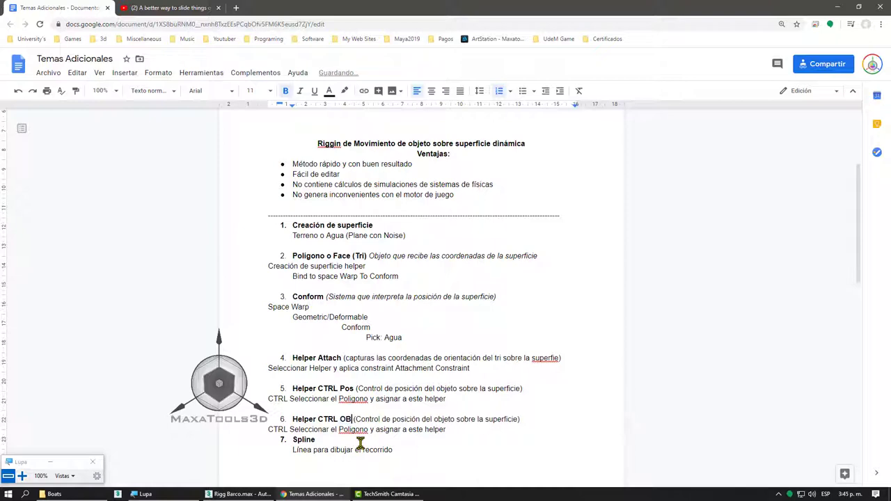
text(J)
drag(434, 429, 354, 419)
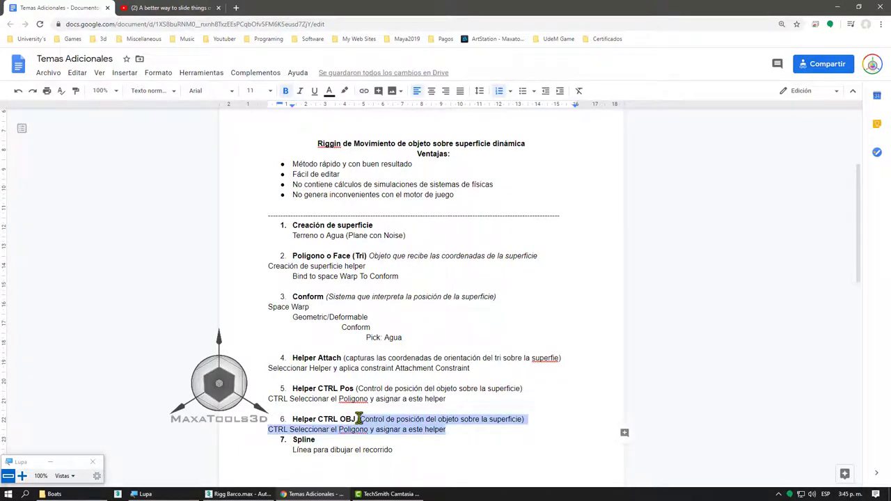
key(BackSpace)
key(Return)
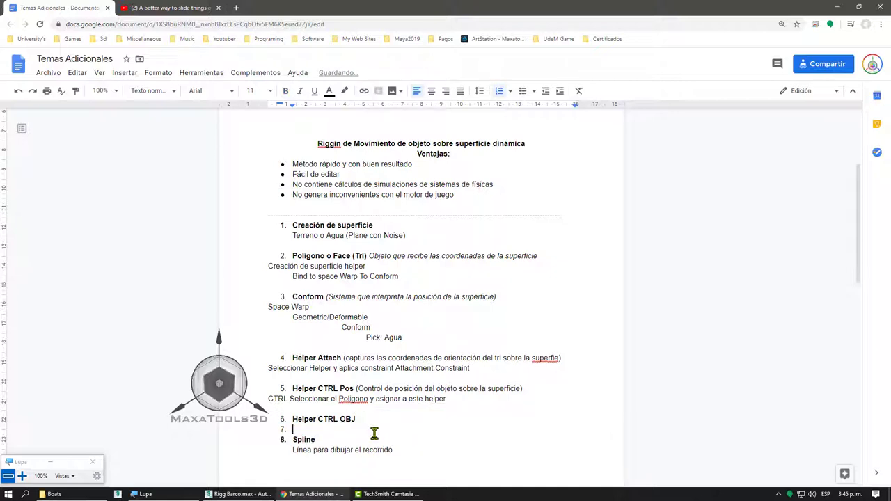
click(836, 7)
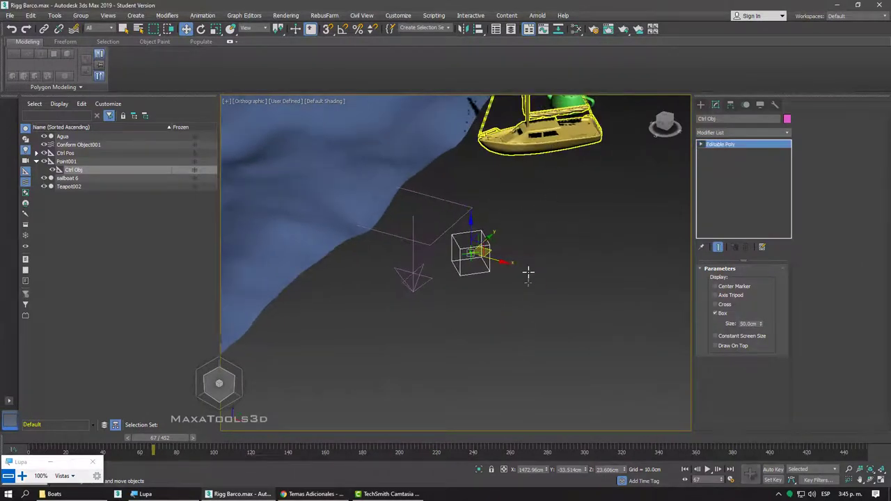
Step: Align sailboat 6 to the Ctrl Obj helper, pivot to pivot
middle_drag(528, 296, 493, 335)
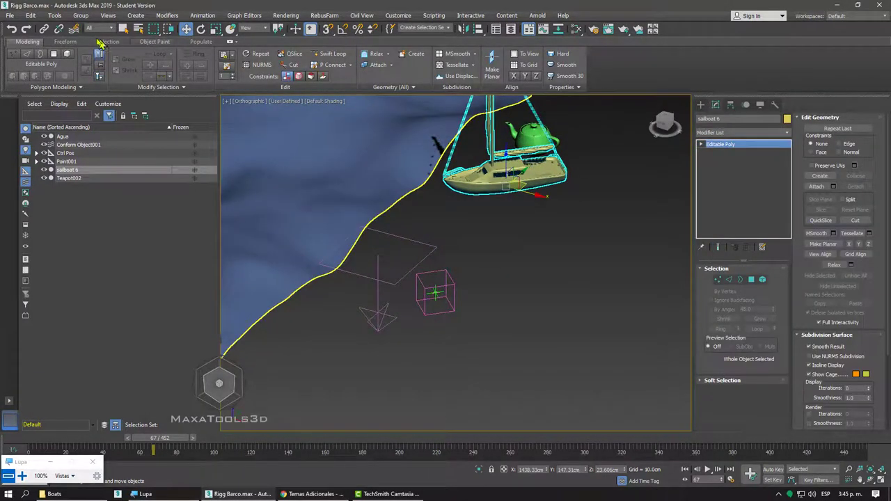
click(479, 31)
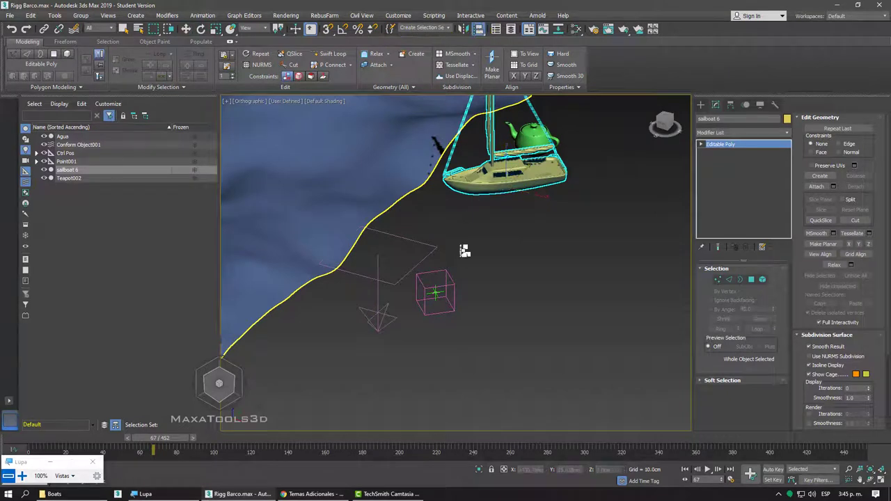
click(454, 285)
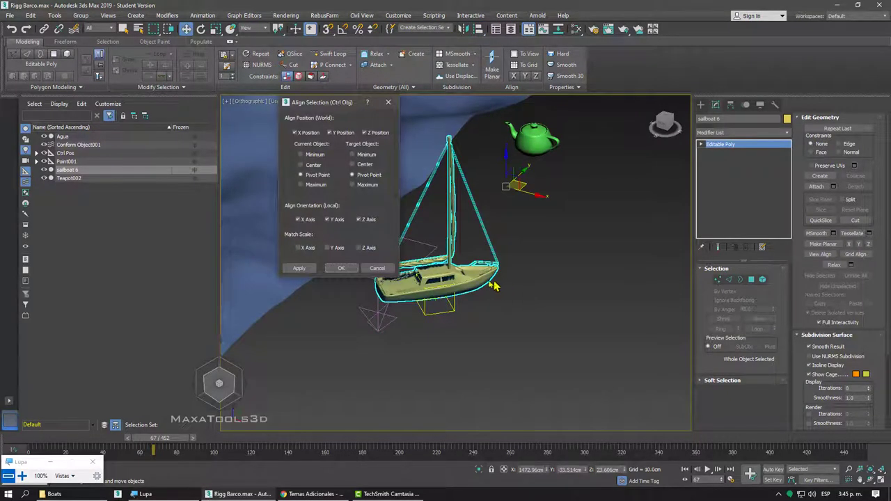
click(350, 135)
click(355, 135)
click(341, 269)
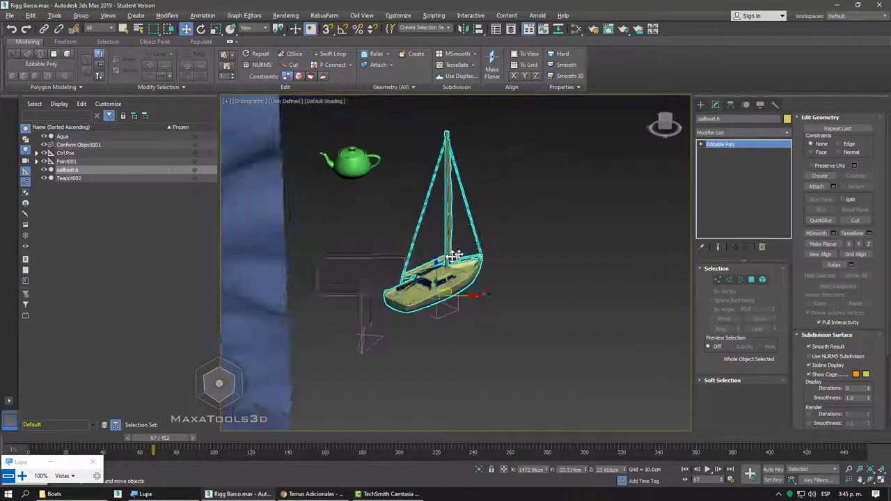
Step: Rotate the sailboat to a new heading using angle snap
alt+middle_drag(340, 273, 426, 272)
right_click(426, 272)
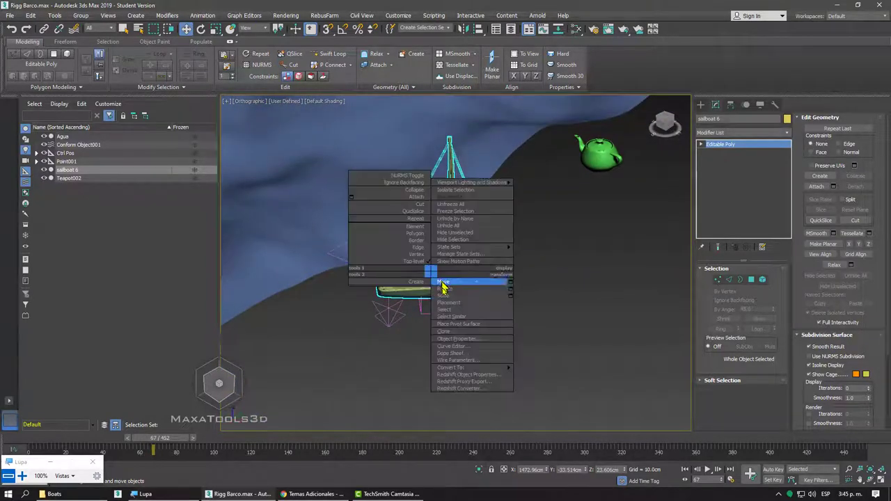
click(453, 286)
mouse_move(453, 286)
alt+middle_down()
mouse_move(408, 296)
mouse_move(412, 273)
alt+middle_up()
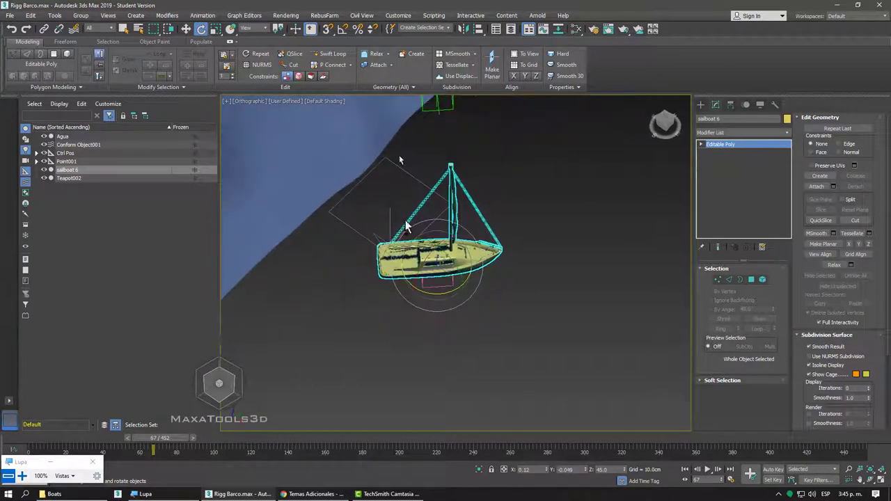
click(343, 28)
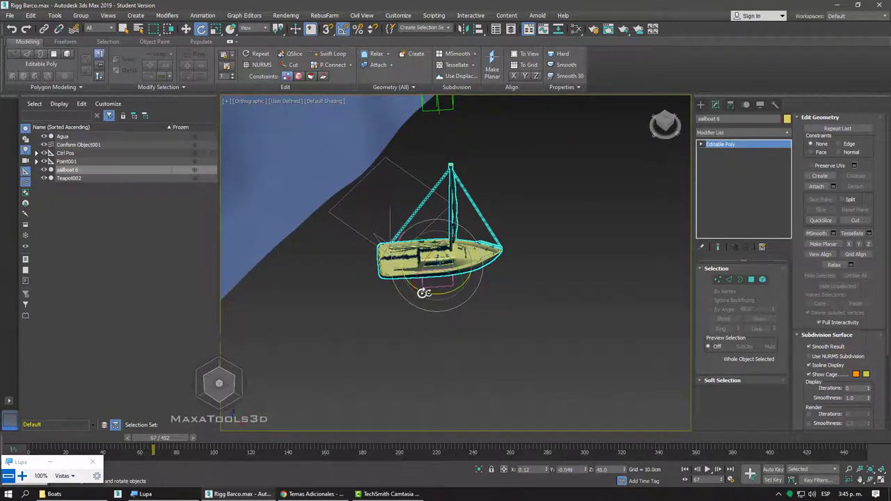
drag(423, 292, 471, 296)
click(483, 338)
alt+middle_drag(483, 338, 449, 229)
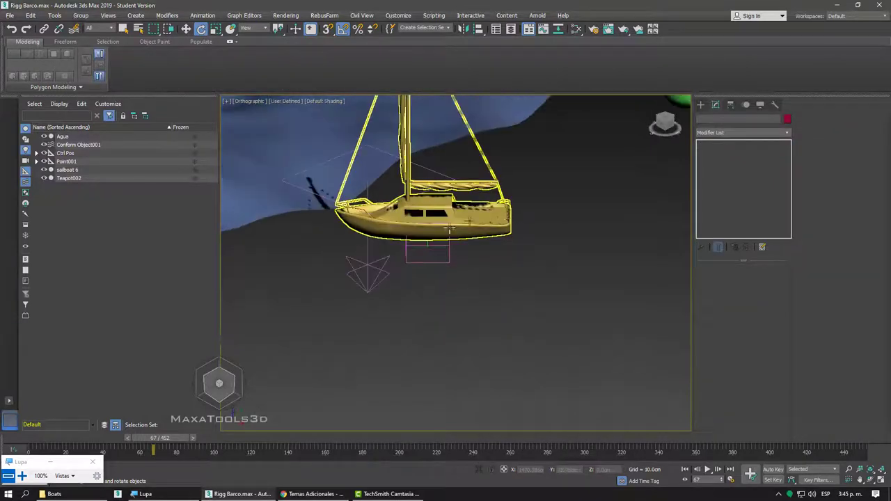
click(463, 237)
mouse_move(487, 255)
alt+middle_down()
mouse_move(535, 263)
mouse_move(473, 255)
mouse_move(453, 239)
mouse_move(489, 255)
alt+middle_up()
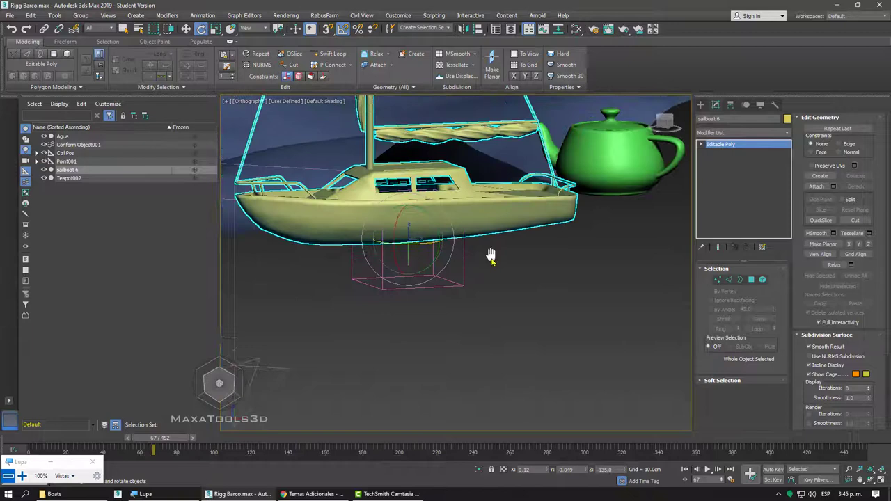
Step: Link the sailboat as a child of the Ctrl Obj helper
click(450, 311)
click(511, 235)
right_click(515, 252)
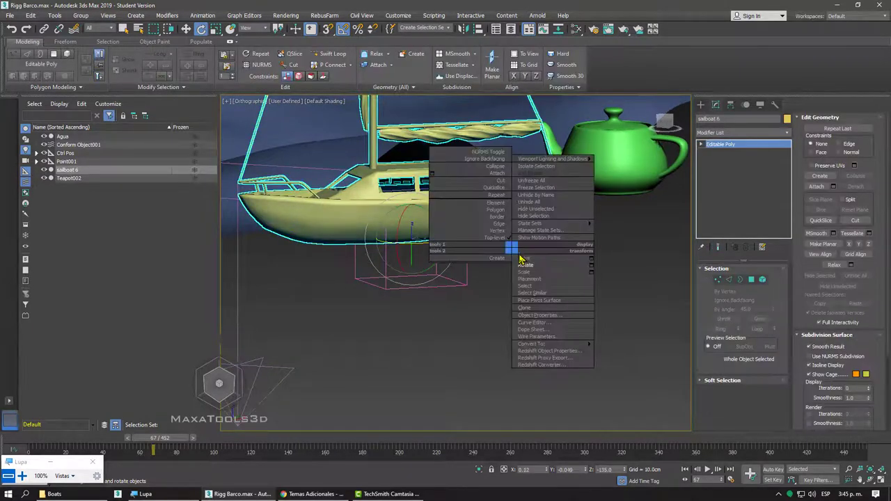
click(522, 258)
click(44, 29)
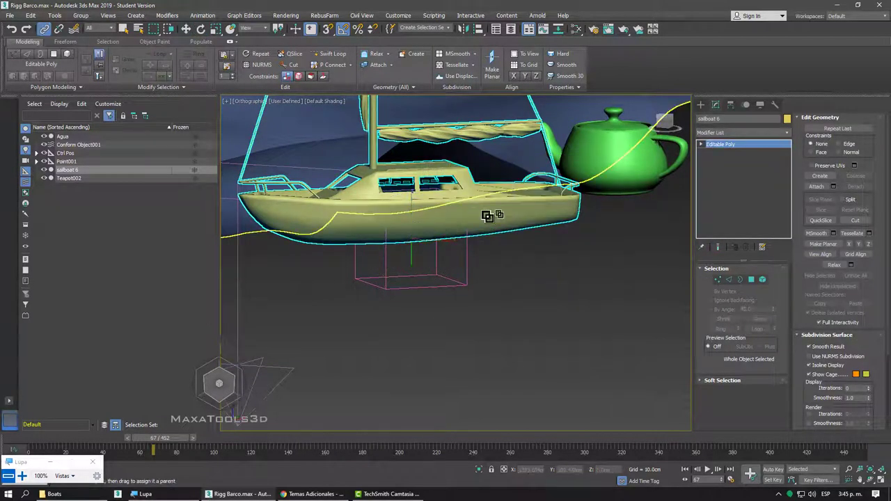
drag(491, 274, 509, 272)
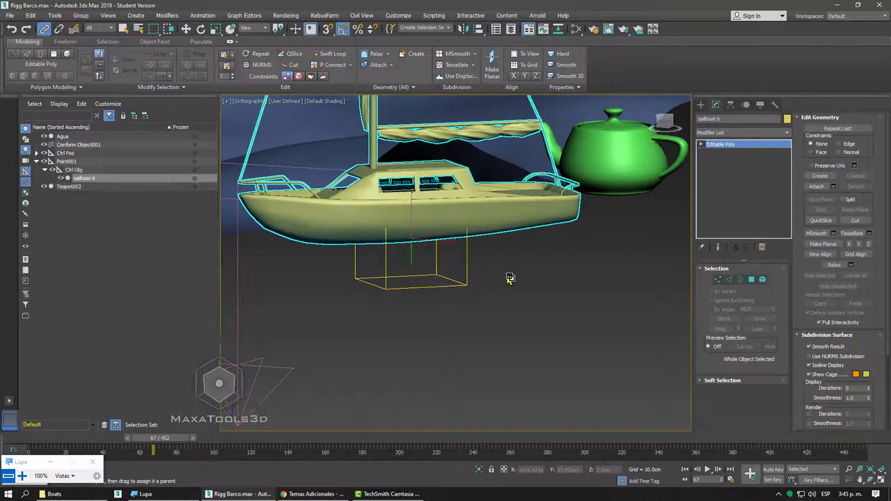
right_click(509, 272)
click(521, 284)
mouse_move(483, 265)
alt+middle_down()
mouse_move(496, 298)
mouse_move(499, 280)
mouse_move(511, 293)
mouse_move(491, 276)
mouse_move(513, 281)
alt+middle_up()
Step: Drag Ctrl Pos across the water twice, confirming the sailboat follows it
scroll(518, 276, up, 3)
scroll(513, 277, down, 3)
click(488, 129)
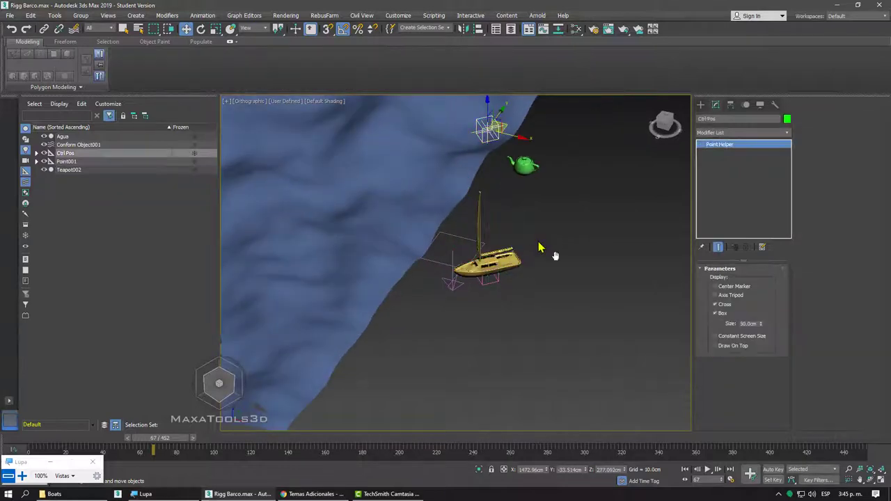
mouse_move(541, 252)
alt+middle_down()
mouse_move(577, 272)
mouse_move(548, 253)
mouse_move(578, 167)
alt+middle_up()
mouse_move(578, 169)
mouse_down()
mouse_move(312, 175)
mouse_move(404, 184)
mouse_move(376, 190)
mouse_move(390, 189)
mouse_move(328, 189)
mouse_move(309, 177)
mouse_move(319, 157)
mouse_move(342, 152)
mouse_move(522, 199)
mouse_up()
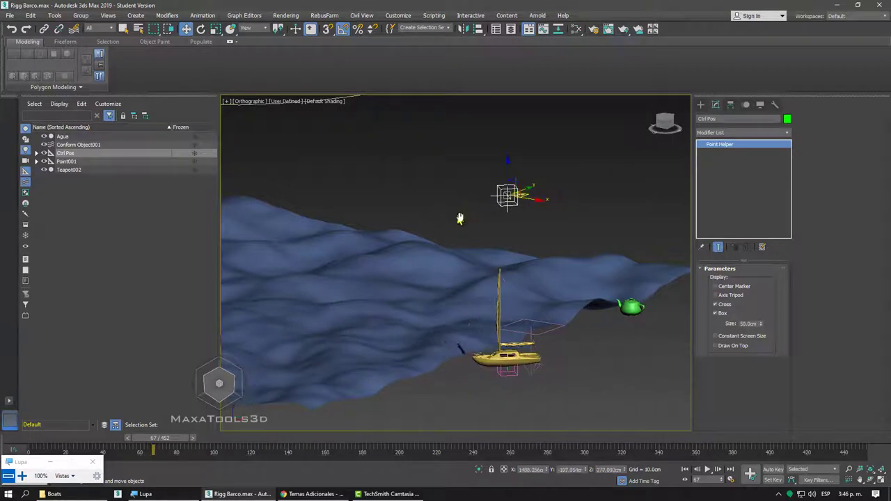
mouse_move(461, 219)
alt+middle_down()
mouse_move(527, 229)
mouse_move(503, 161)
alt+middle_up()
click(460, 157)
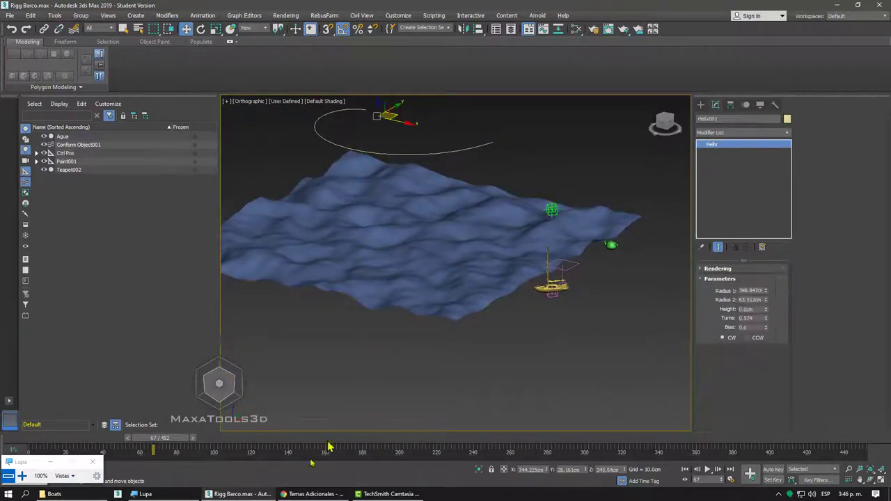
click(306, 494)
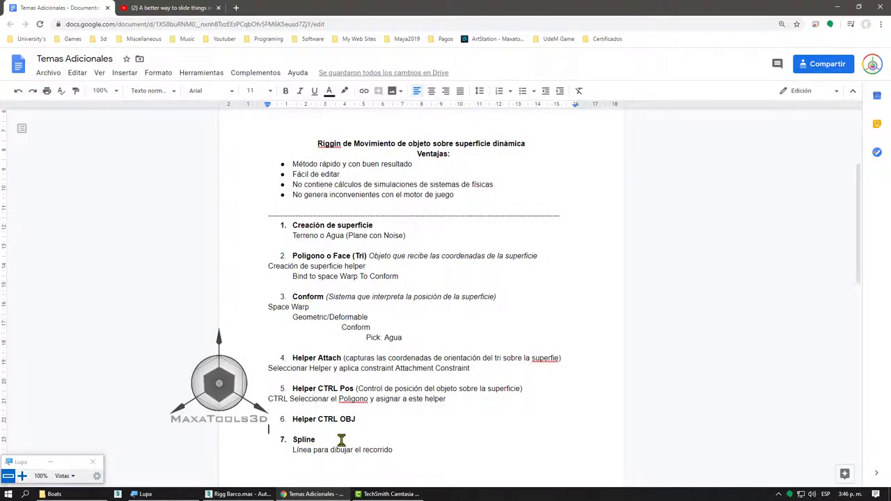
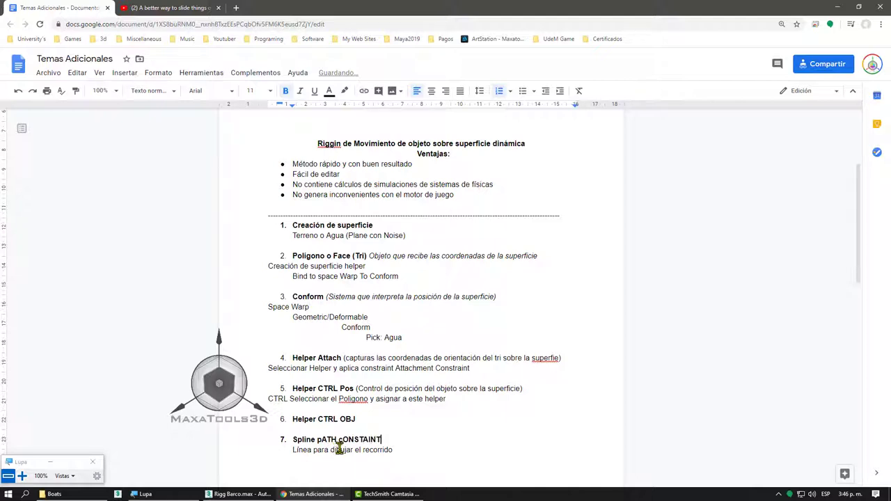
Step: Correct step 7's heading to 'Spline PATH CONSTRAINT' in Google Docs, then minimize Chrome
click(340, 440)
right_click(345, 442)
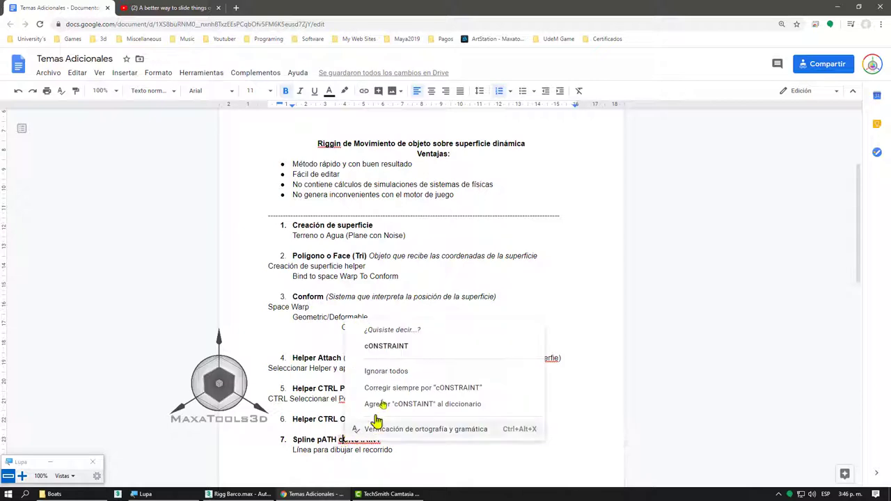
click(391, 346)
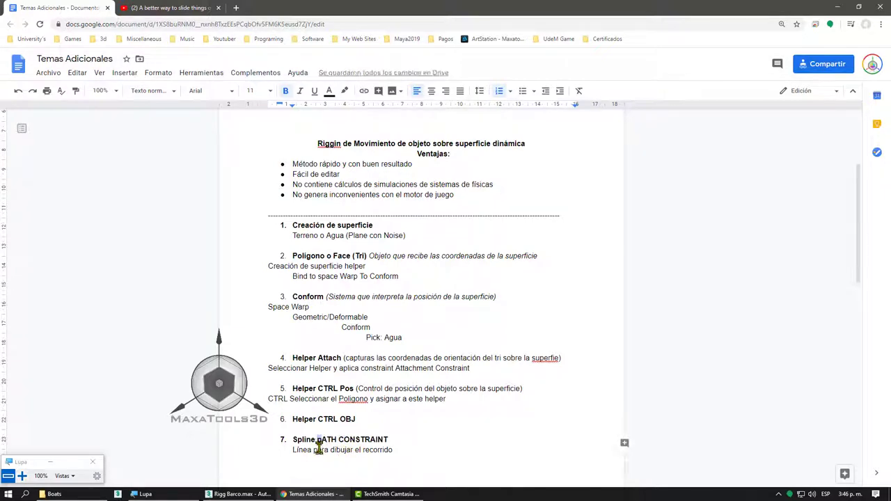
click(402, 450)
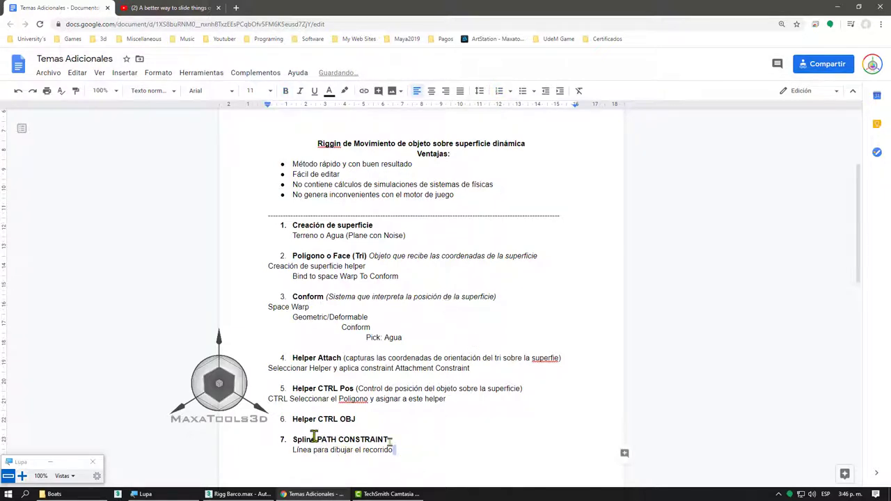
click(836, 9)
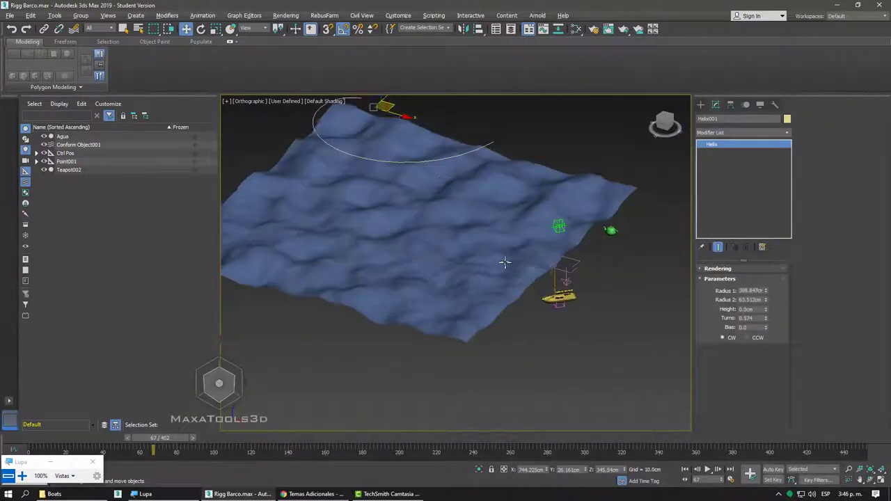
Step: Deselect the helix, then select the Ctrl Obj helper and then the Ctrl Pos helper
click(202, 16)
mouse_move(210, 67)
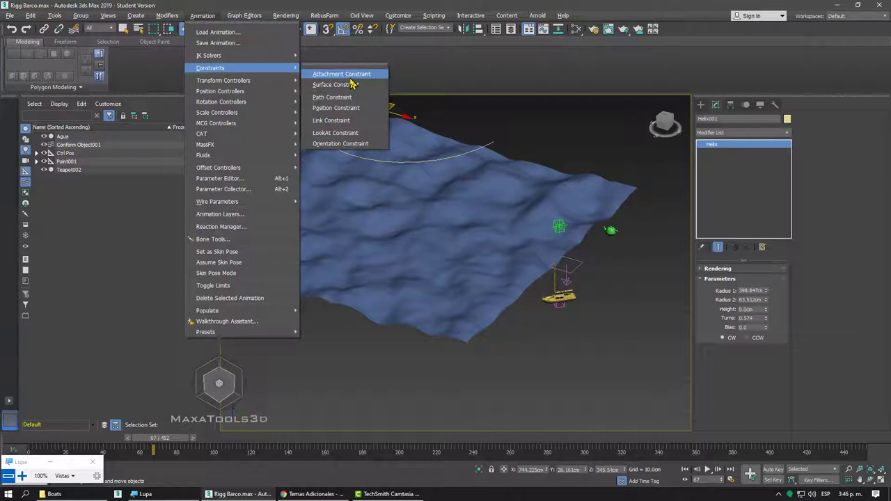
click(354, 74)
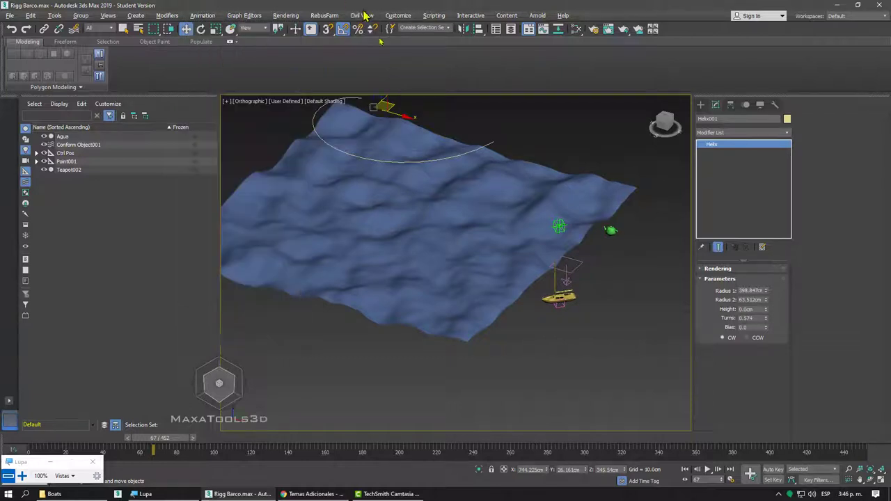
click(566, 388)
scroll(478, 313, up, 3)
scroll(518, 337, up, 2)
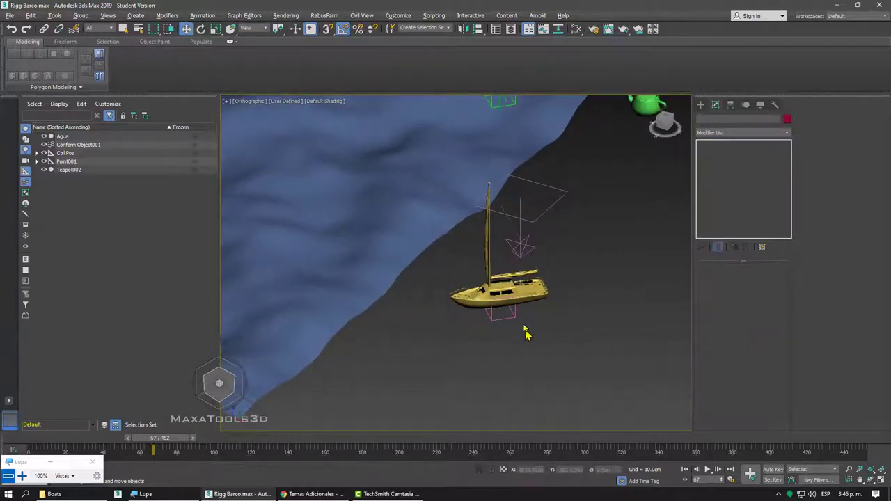
click(506, 332)
scroll(495, 374, down, 5)
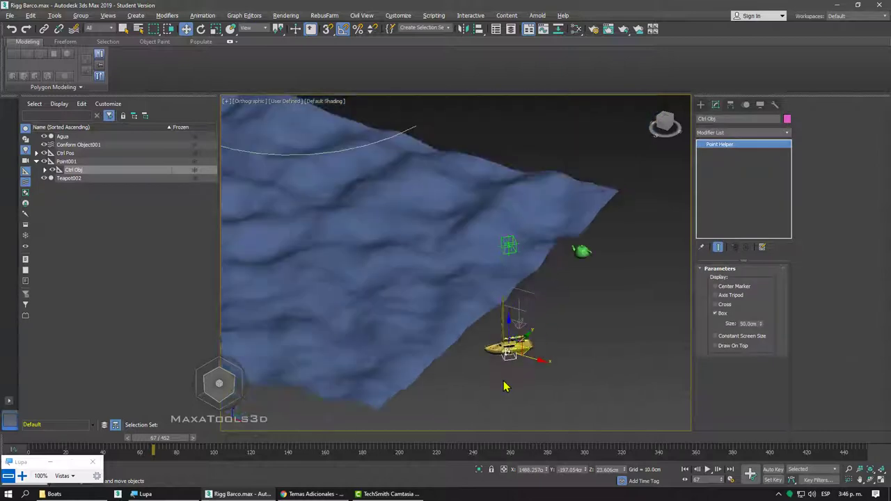
click(517, 247)
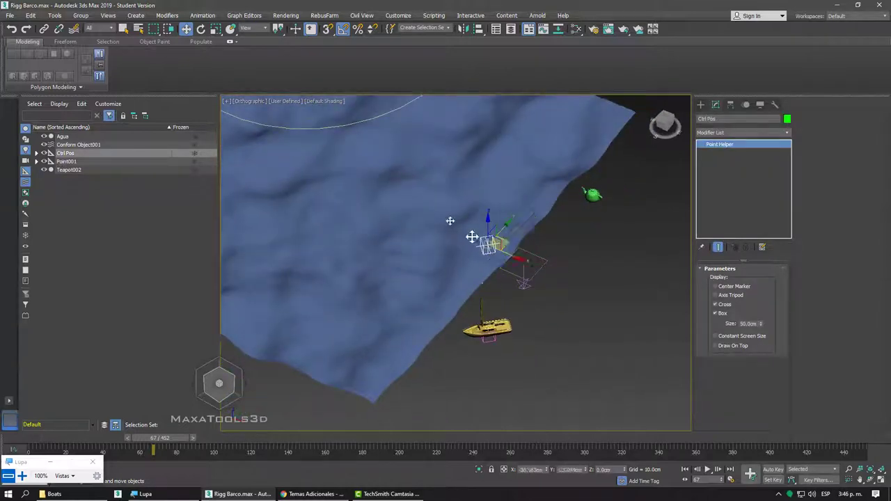
Step: Play the animation to preview the boat riding the waves, then rewind to frame 0
mouse_move(438, 120)
alt+middle_down()
mouse_move(448, 149)
mouse_move(383, 209)
mouse_move(431, 223)
mouse_move(449, 244)
alt+middle_up()
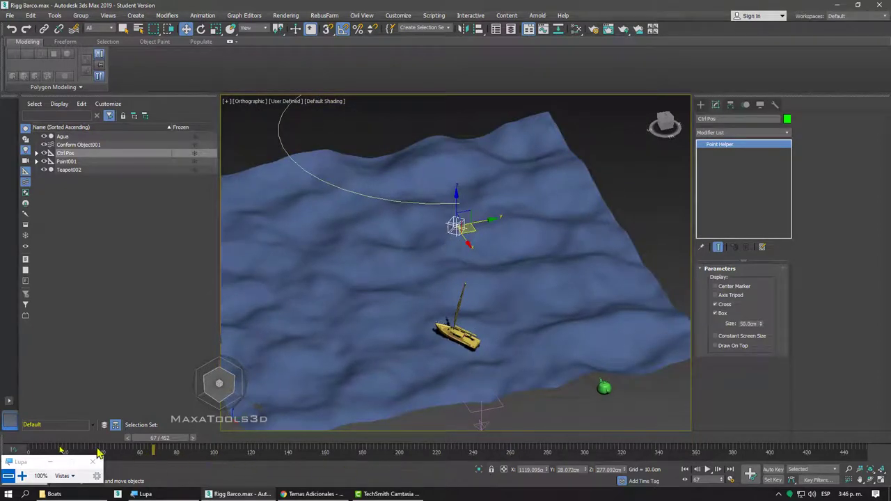
key(slash)
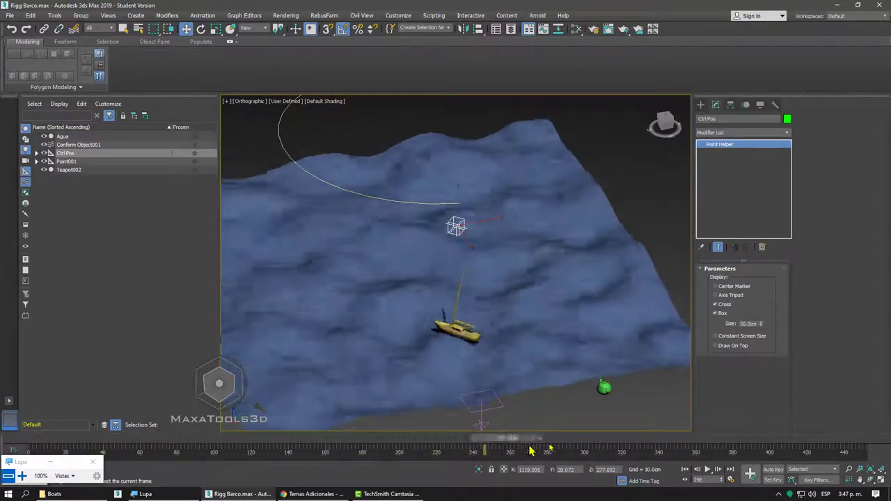
key(slash)
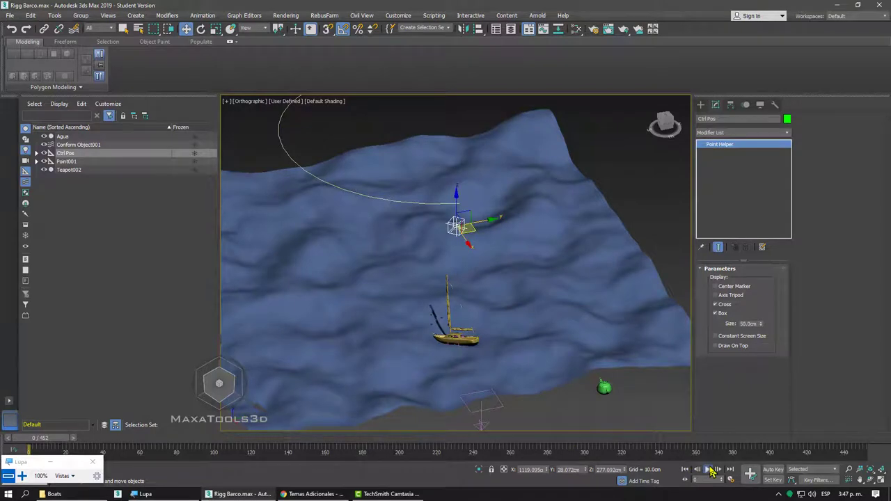
click(710, 470)
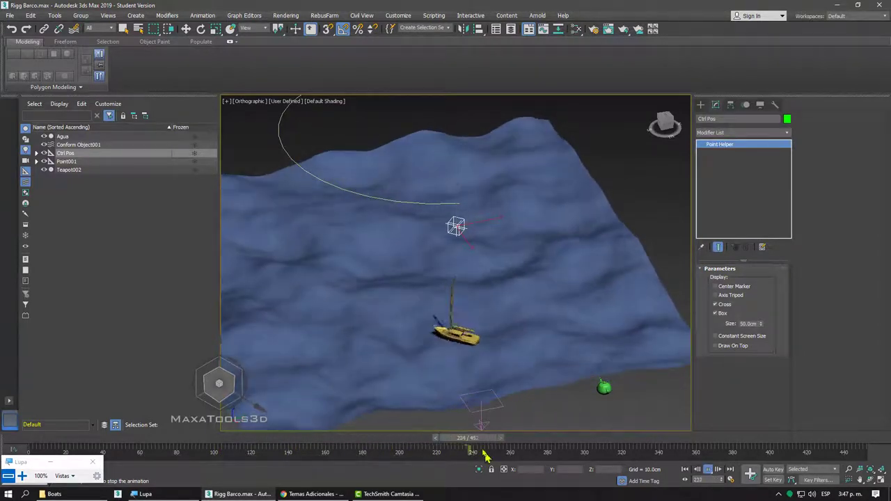
drag(468, 437, 31, 437)
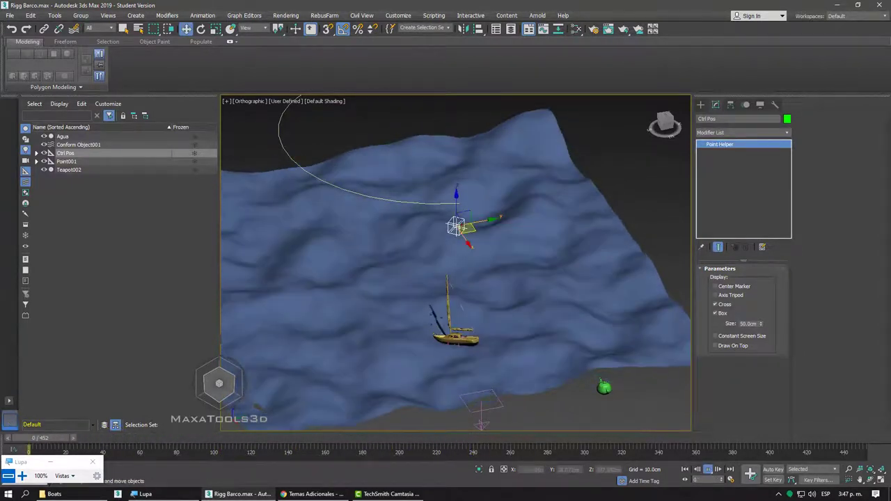
click(192, 15)
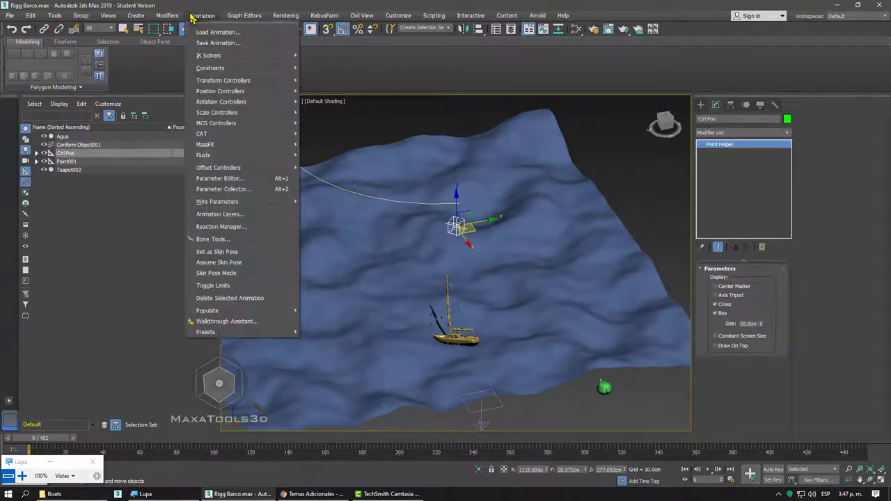
mouse_move(210, 68)
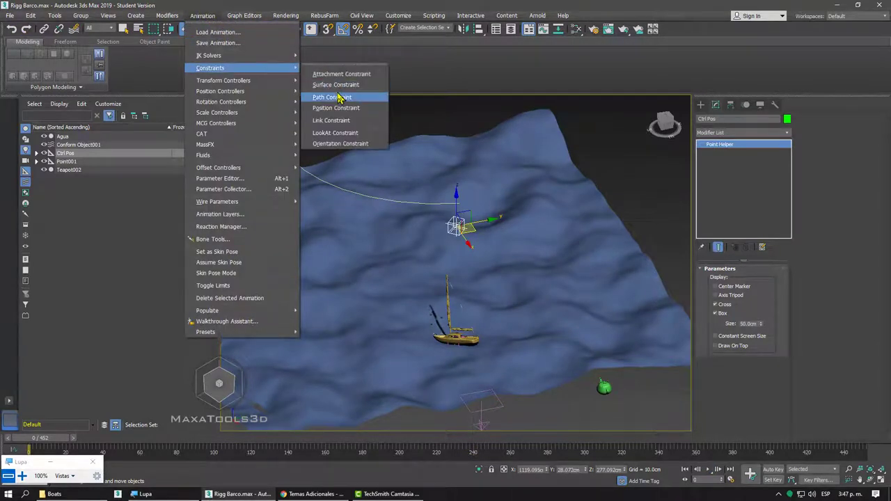
Step: Apply a Path Constraint to Ctrl Pos using Helix001 as the path
click(340, 98)
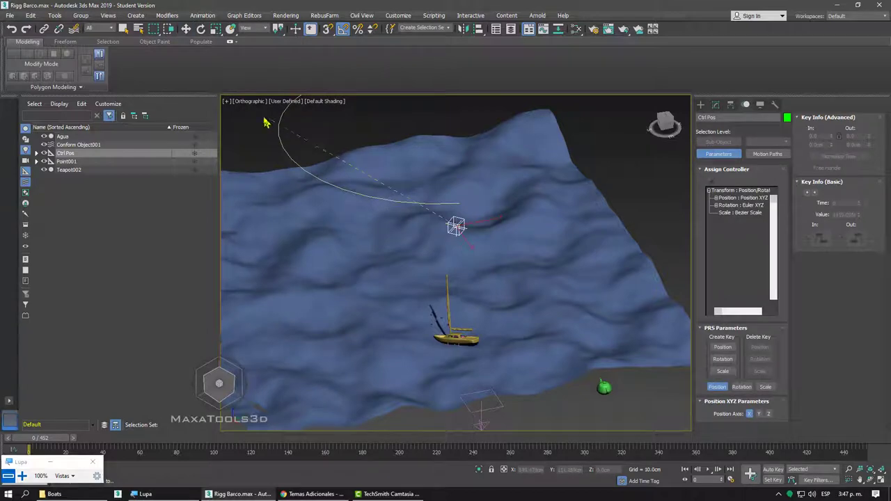
key(w)
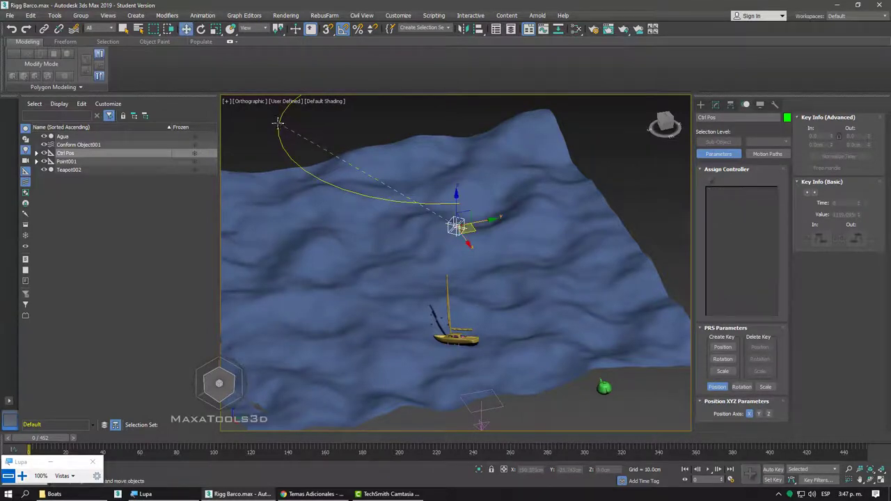
click(278, 123)
mouse_move(404, 208)
alt+middle_down()
mouse_move(356, 219)
mouse_move(362, 229)
alt+middle_up()
scroll(459, 214, up, 3)
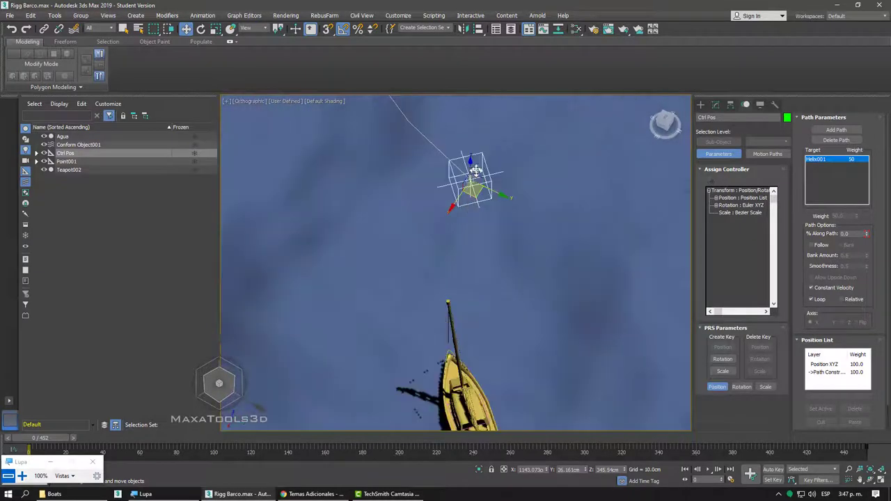
Step: Play Ctrl Pos along the helix, rewind to frame 0, and view the scene from above
mouse_move(46, 439)
mouse_down()
mouse_move(60, 437)
mouse_move(25, 437)
mouse_up()
key(w)
scroll(607, 341, down, 5)
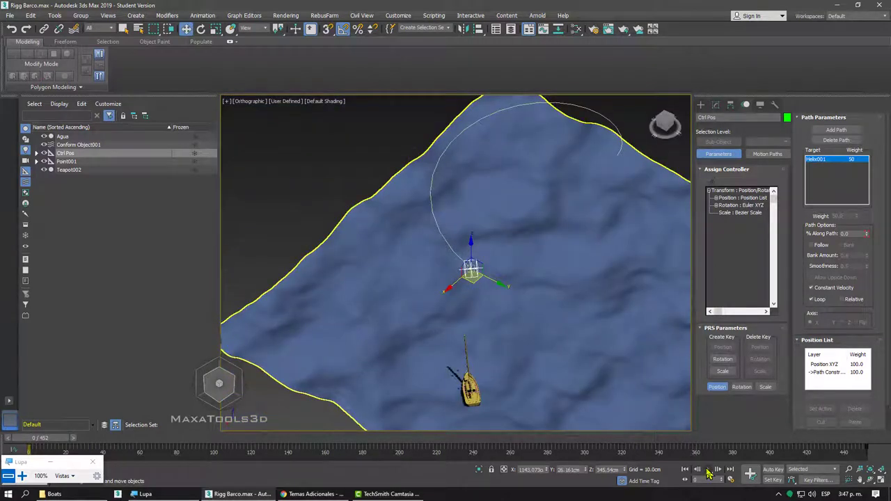
click(708, 473)
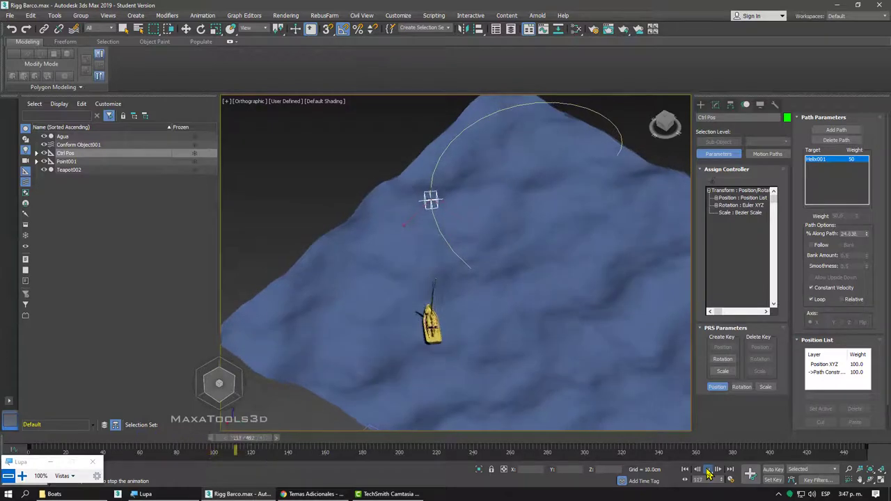
mouse_move(550, 376)
alt+middle_down()
mouse_move(478, 318)
mouse_move(495, 308)
alt+middle_up()
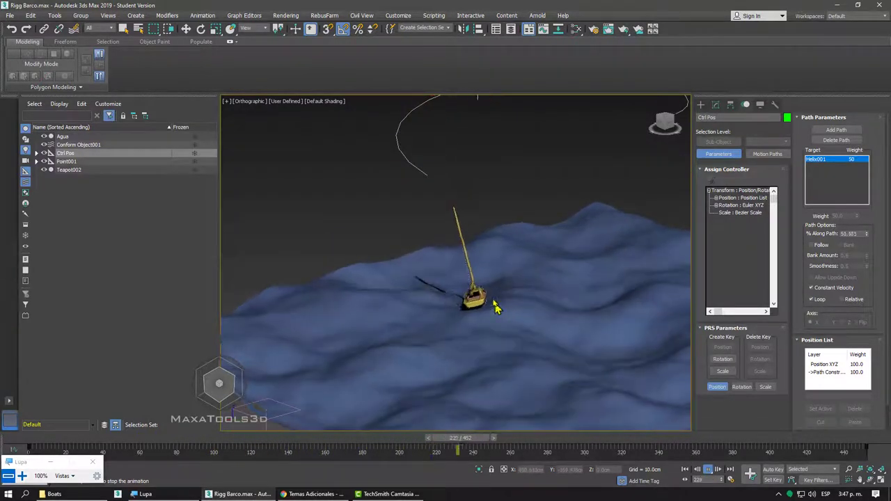
middle_drag(496, 308, 399, 271)
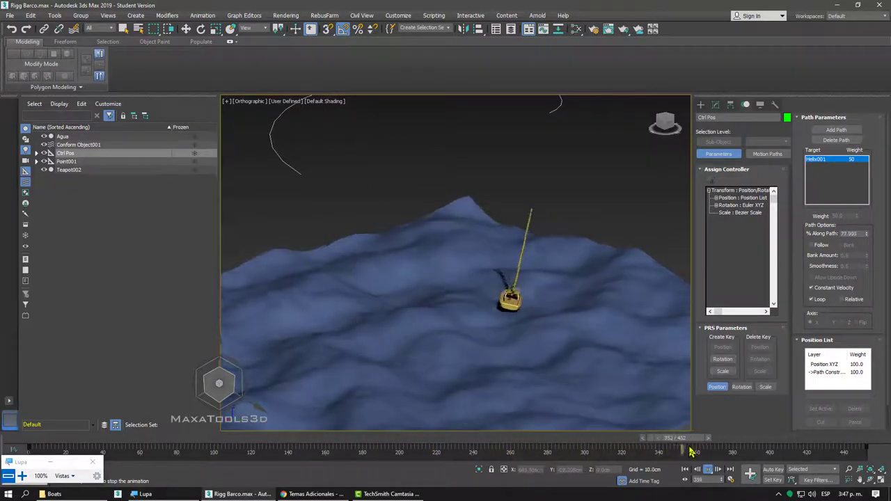
drag(674, 437, 31, 438)
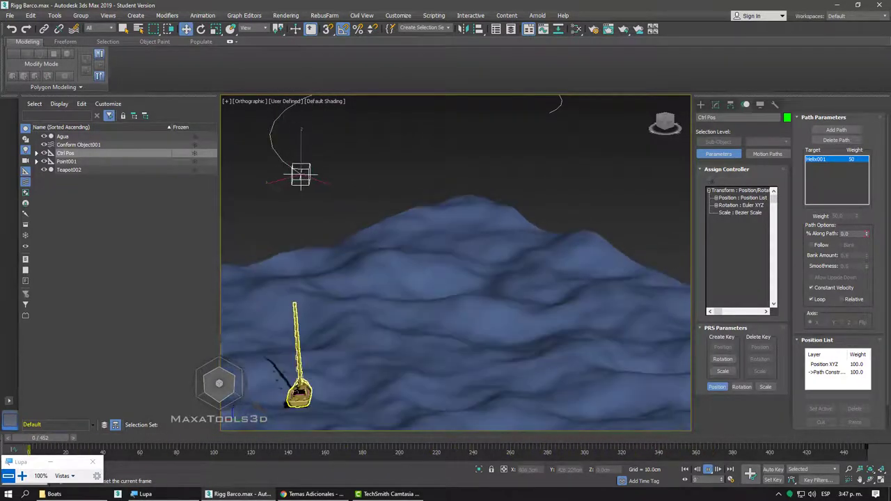
mouse_move(285, 313)
alt+middle_down()
mouse_move(313, 222)
mouse_move(300, 205)
alt+middle_up()
scroll(405, 311, down, 4)
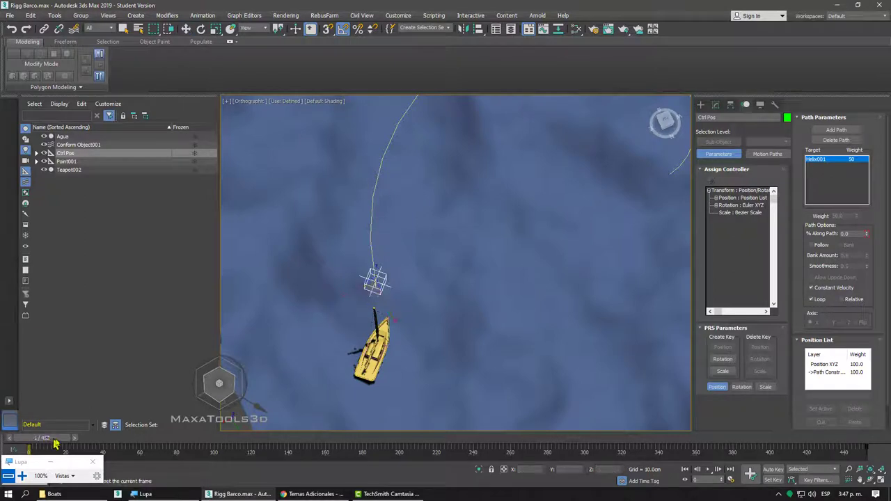
drag(56, 444, 40, 438)
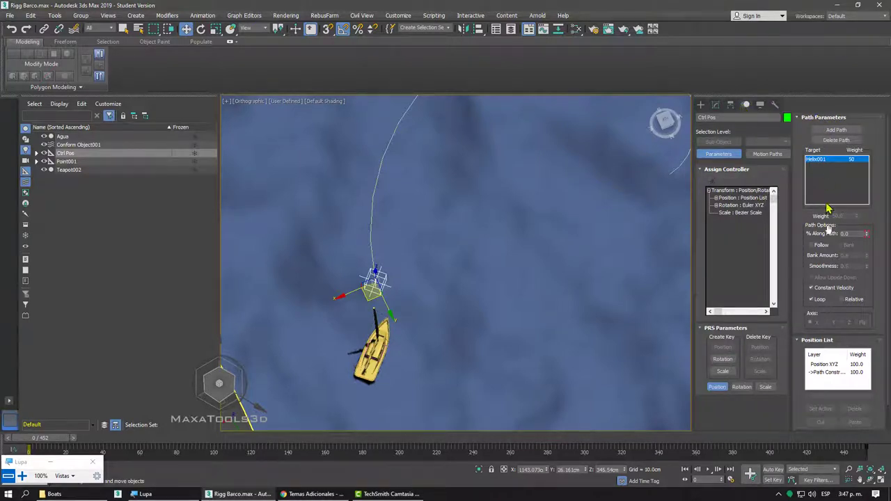
Step: Enable Follow, rotate Ctrl Pos about Z so the bow leads, and play the animation
click(819, 247)
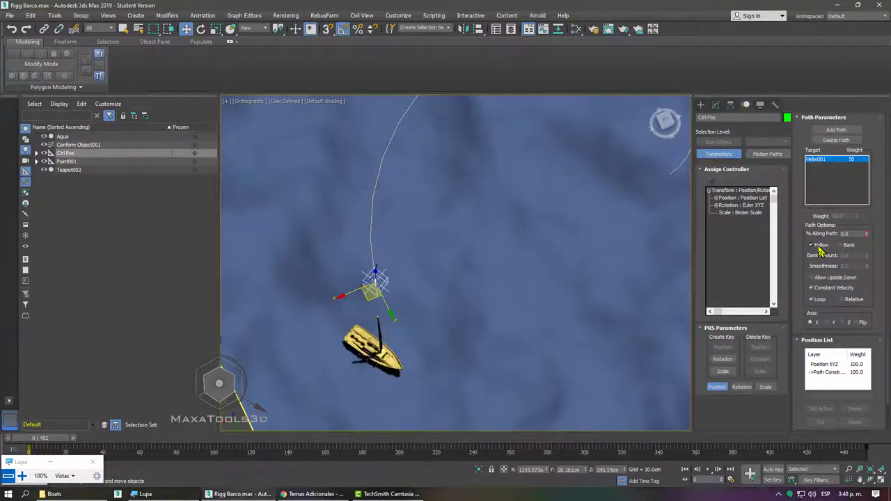
mouse_move(411, 285)
alt+middle_down()
mouse_move(420, 308)
mouse_move(339, 294)
alt+middle_up()
right_click(368, 284)
click(378, 293)
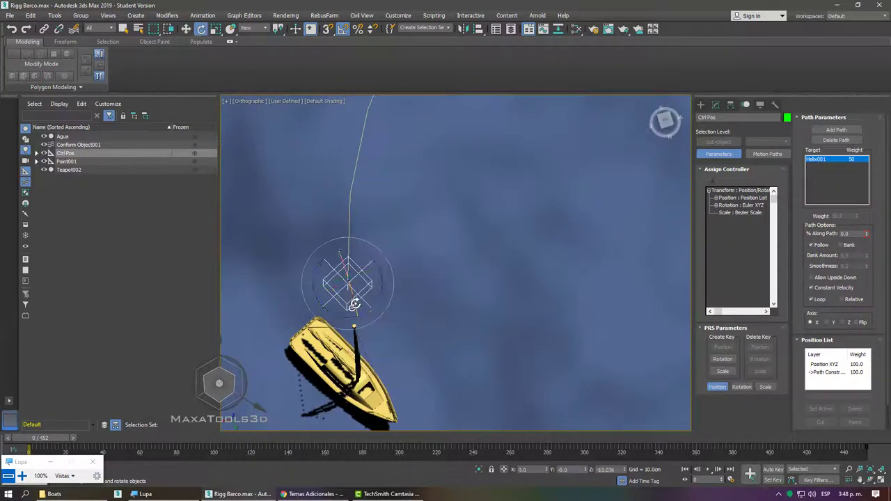
drag(337, 319, 355, 313)
scroll(467, 278, down, 2)
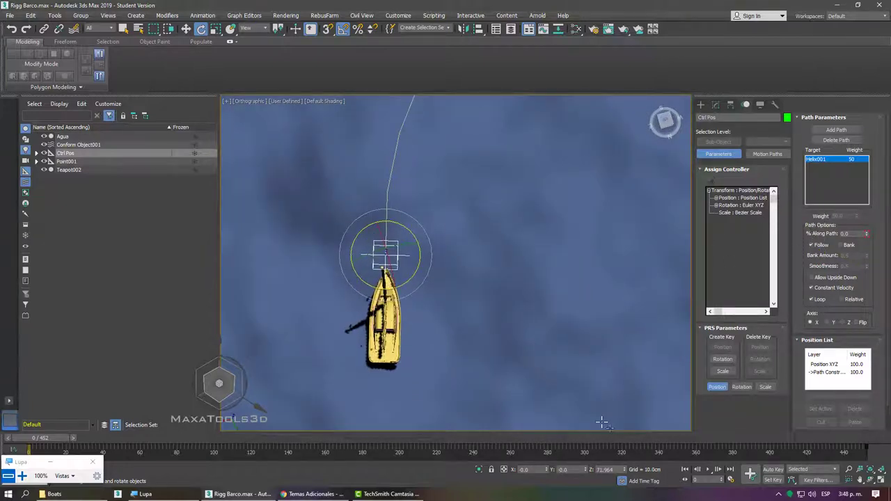
click(708, 470)
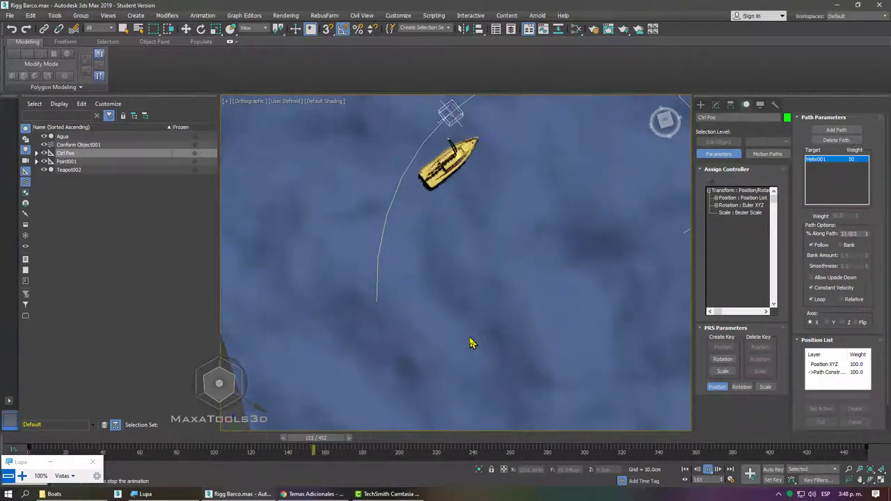
alt+middle_drag(472, 342, 539, 139)
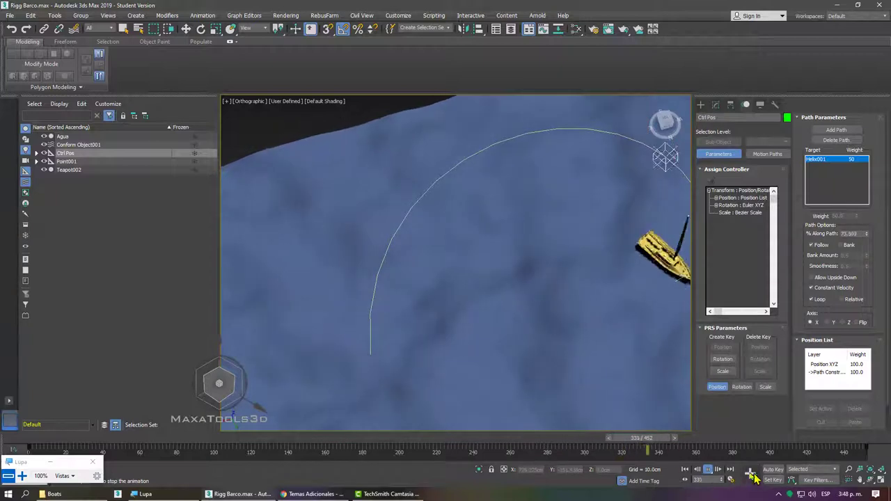
Step: Stop playback and review Helix001's Rendering settings in the Modify panel
click(714, 472)
key(e)
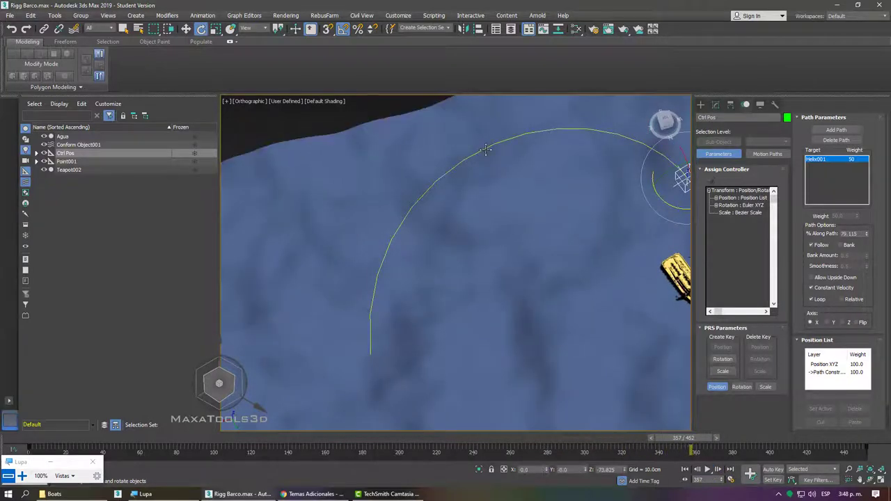
click(485, 149)
click(716, 105)
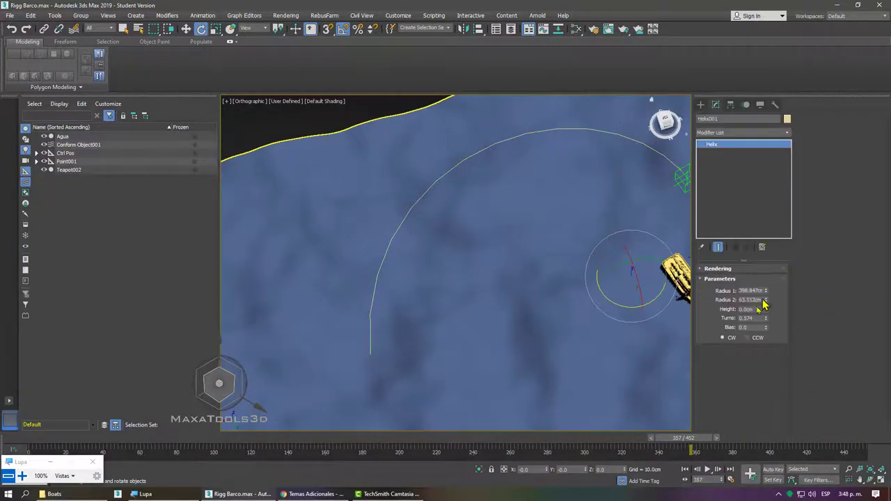
click(718, 268)
scroll(698, 276, down, 2)
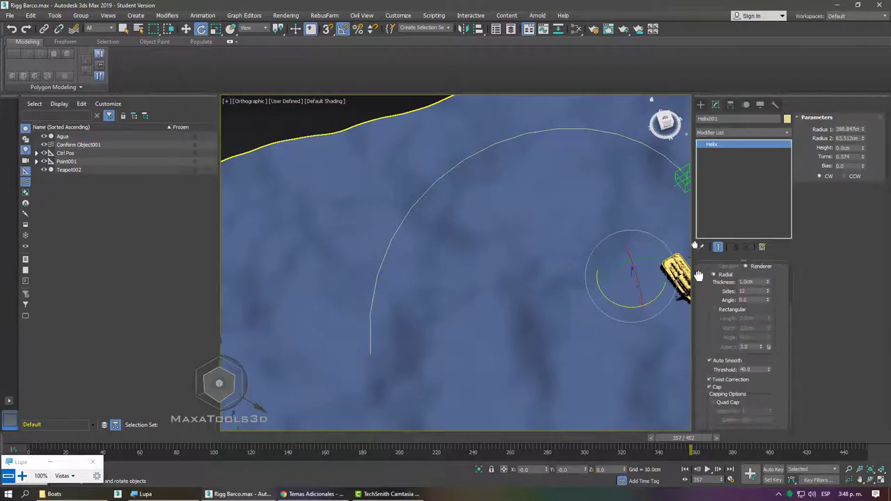
scroll(713, 303, up, 2)
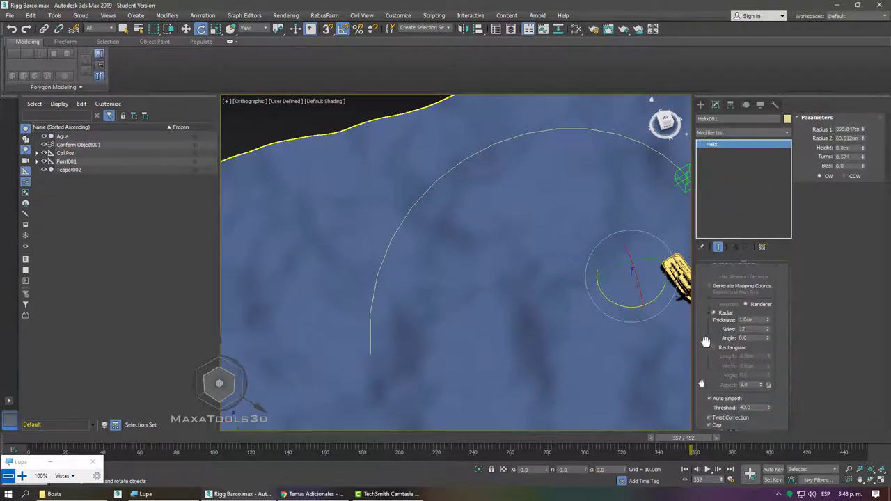
click(713, 271)
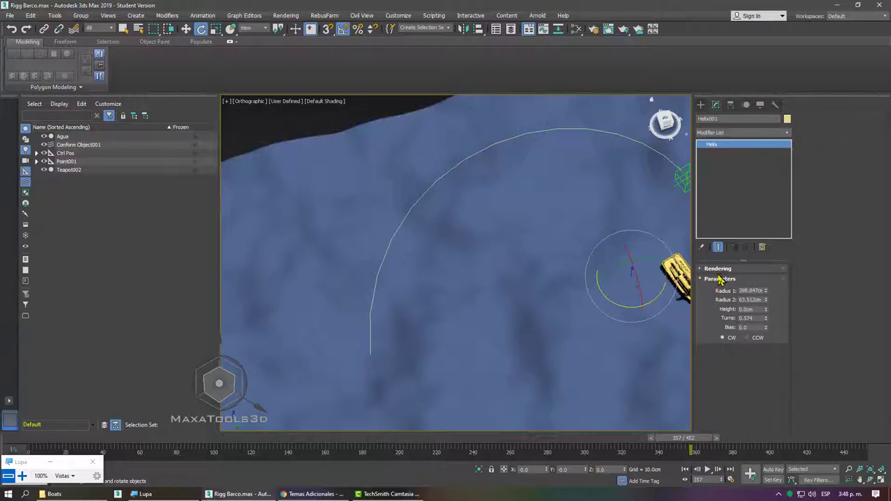
scroll(464, 177, down, 5)
Step: Scrub the boat along the path to frame 156, then return to frame 0
mouse_move(487, 201)
alt+middle_down()
mouse_move(537, 221)
mouse_move(523, 207)
mouse_move(522, 308)
alt+middle_up()
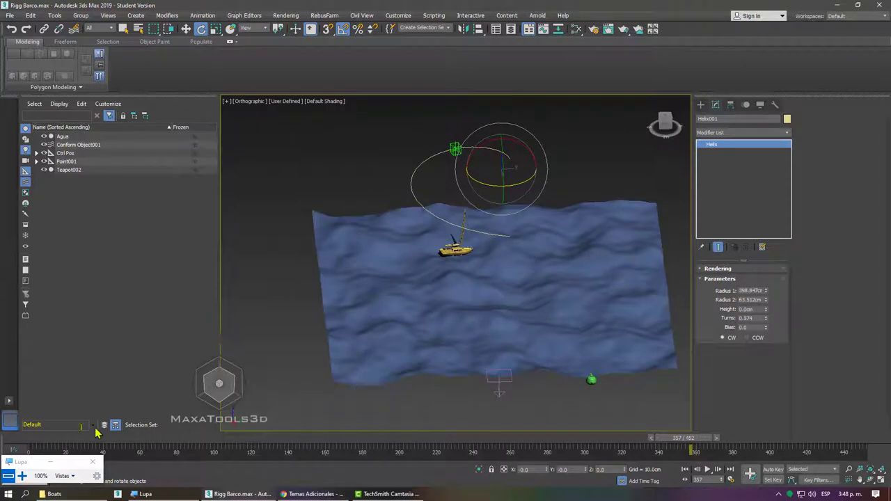
drag(70, 439, 816, 440)
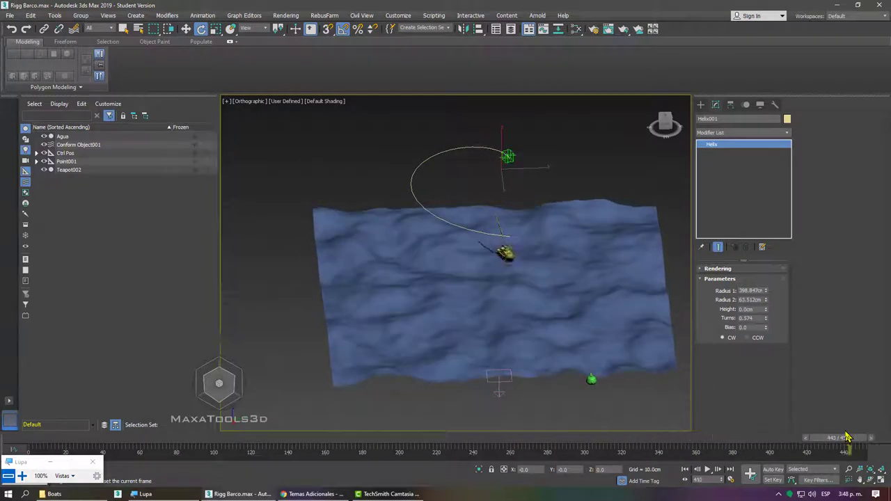
key(Home)
click(550, 272)
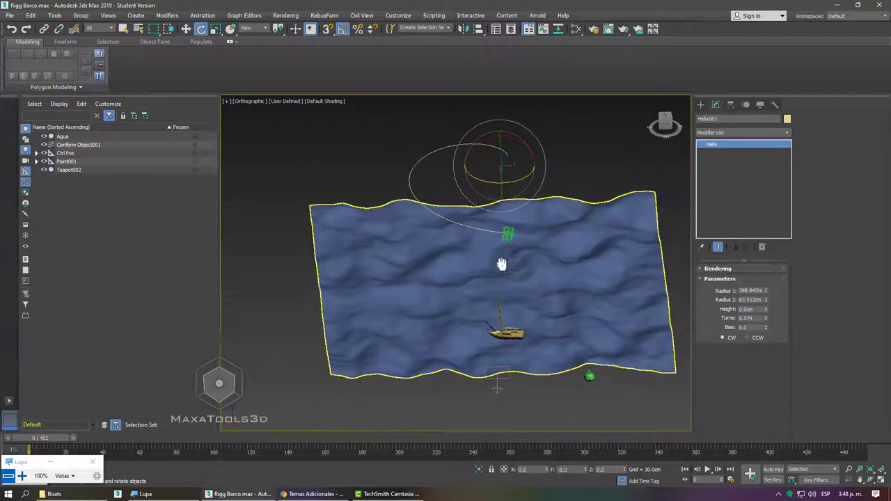
scroll(510, 236, up, 5)
Step: Delete the Path Constraint from Ctrl Pos's Position List, leaving only Position XYZ
click(501, 210)
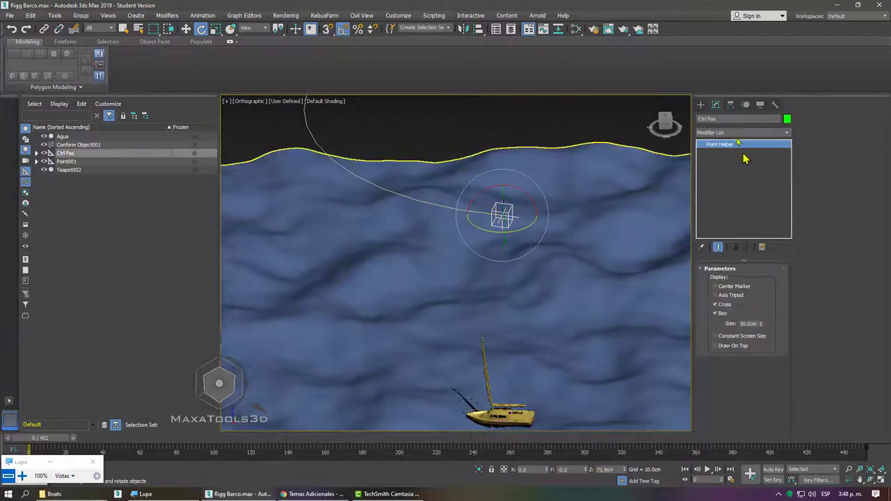
click(745, 105)
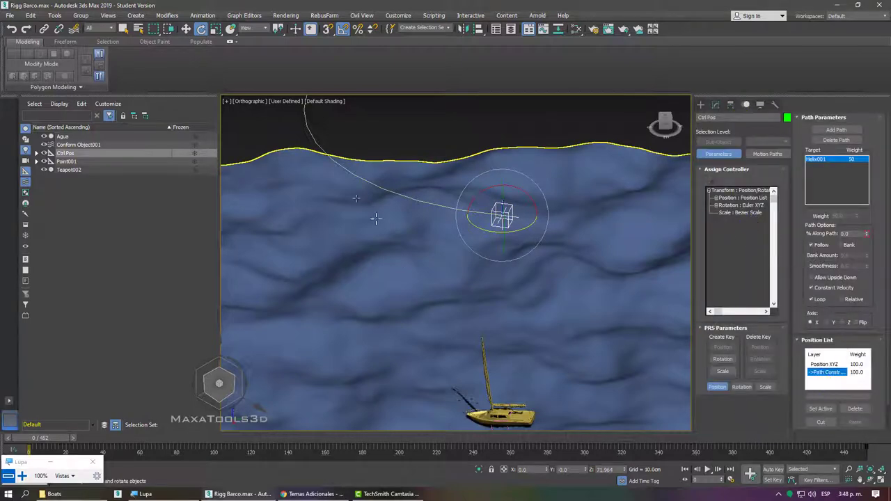
click(842, 409)
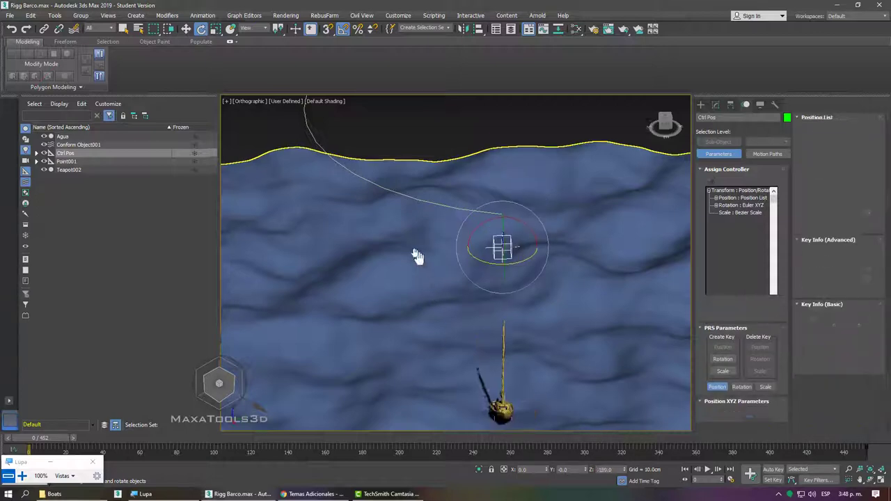
mouse_move(418, 254)
alt+middle_down()
mouse_move(442, 274)
mouse_move(422, 307)
alt+middle_up()
Step: Rotate Ctrl Pos about -135° on Z, then switch back to Move
right_click(490, 244)
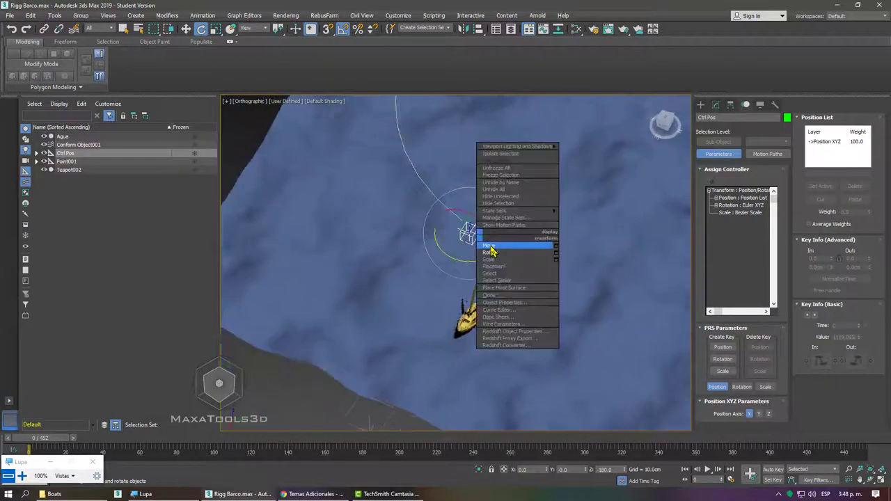
click(496, 250)
right_click(490, 245)
click(500, 258)
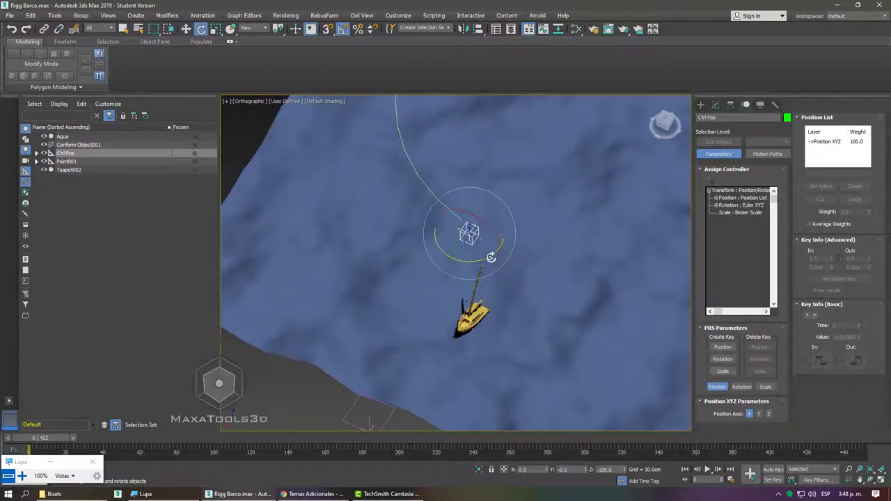
drag(491, 257, 479, 270)
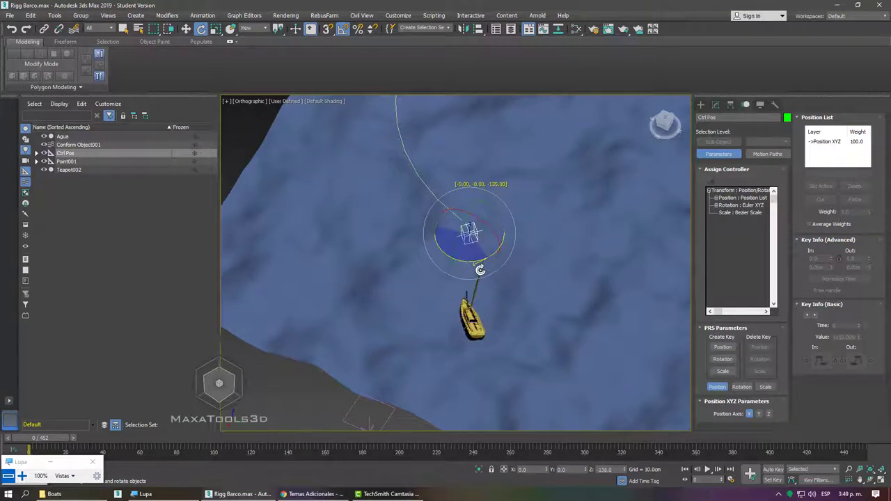
right_click(479, 270)
click(506, 275)
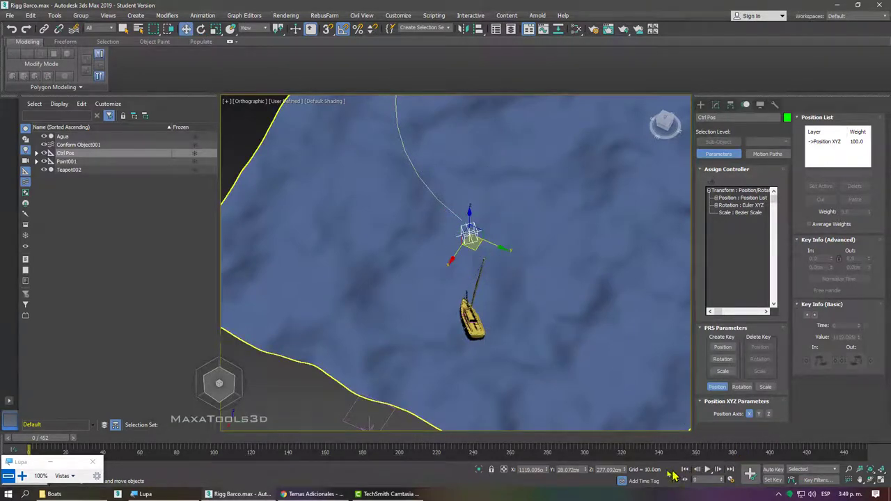
Step: With Auto Key on at frame 213, move Ctrl Pos up the path in Local coordinates
click(773, 470)
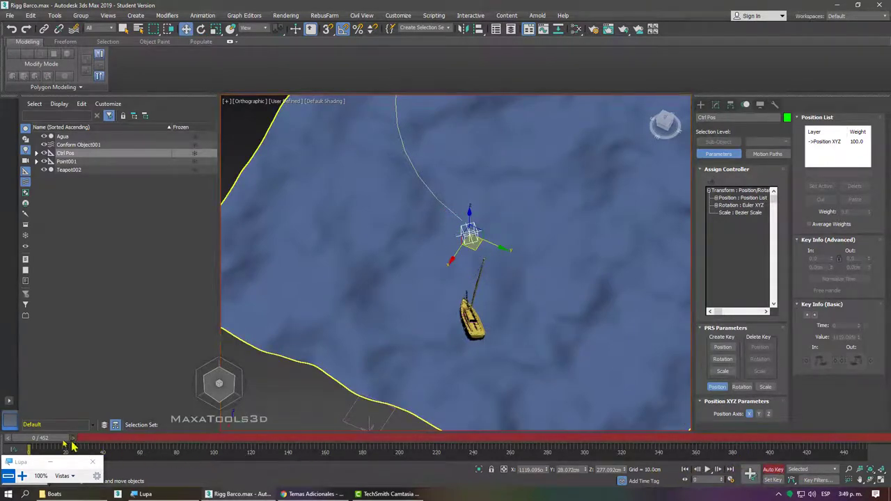
drag(73, 445, 423, 439)
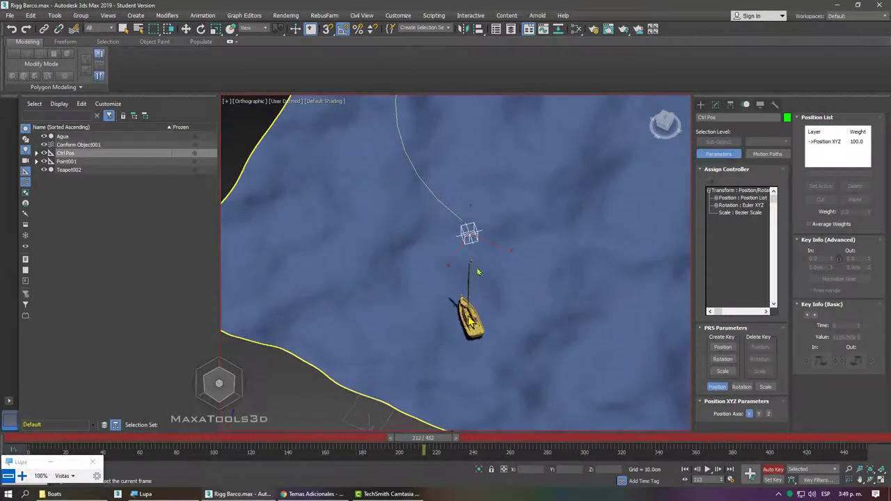
key(w)
right_click(464, 176)
click(468, 186)
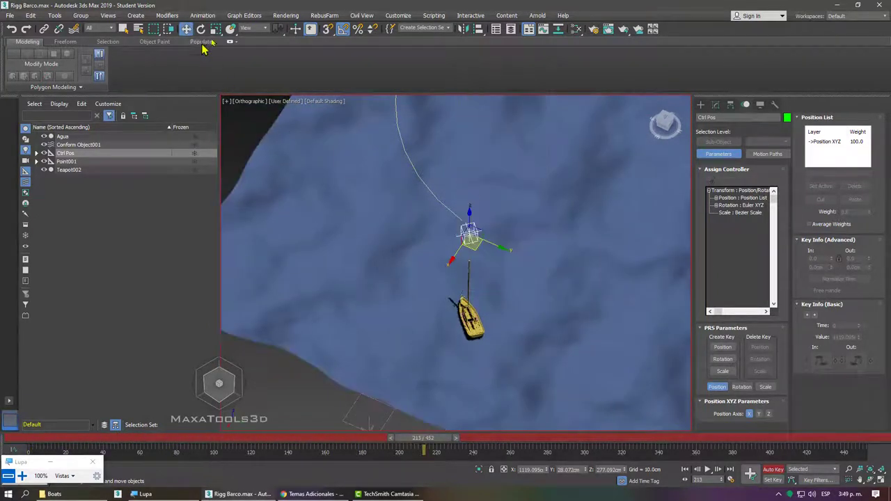
click(257, 30)
click(259, 58)
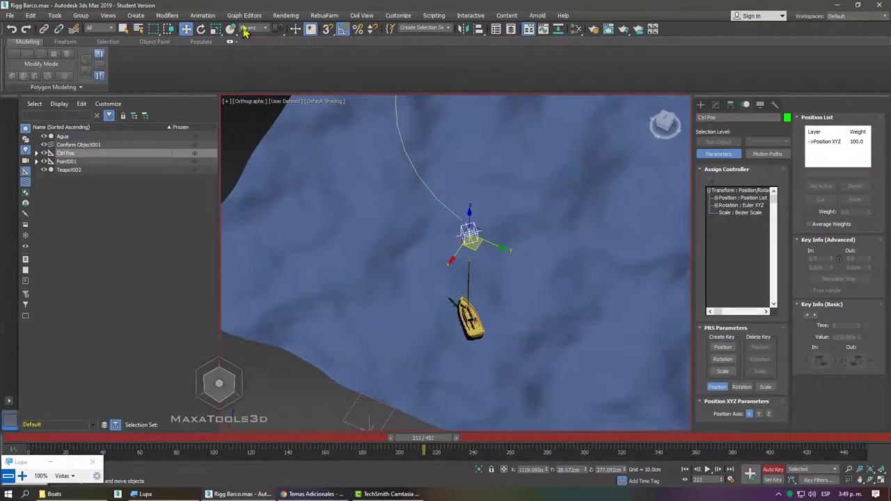
click(256, 63)
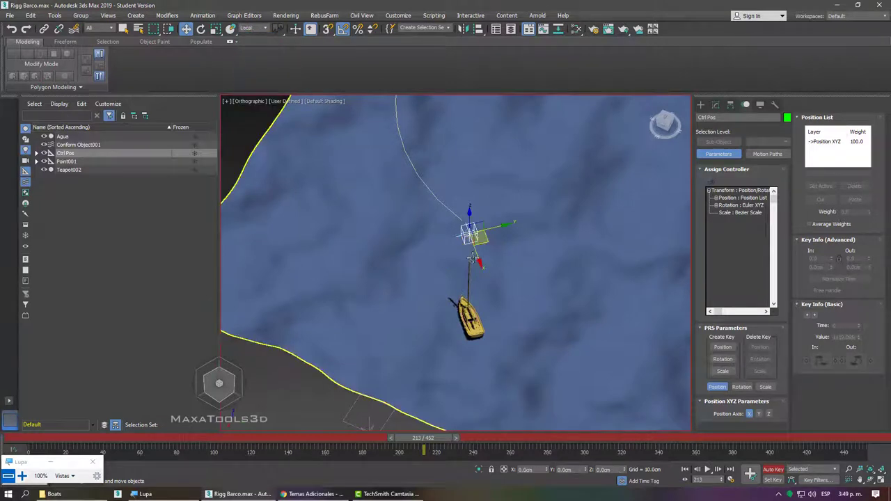
drag(466, 237, 402, 111)
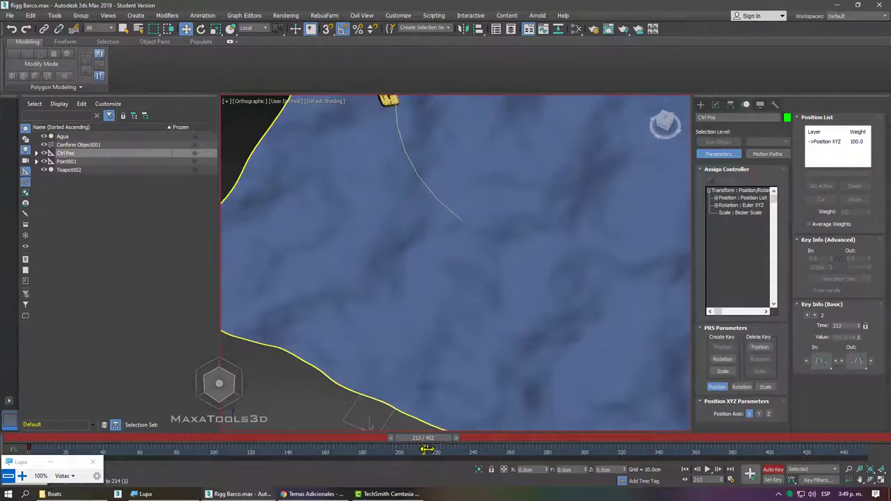
Step: Return to frame 0, frame the boat and path, and play the animation
key(Home)
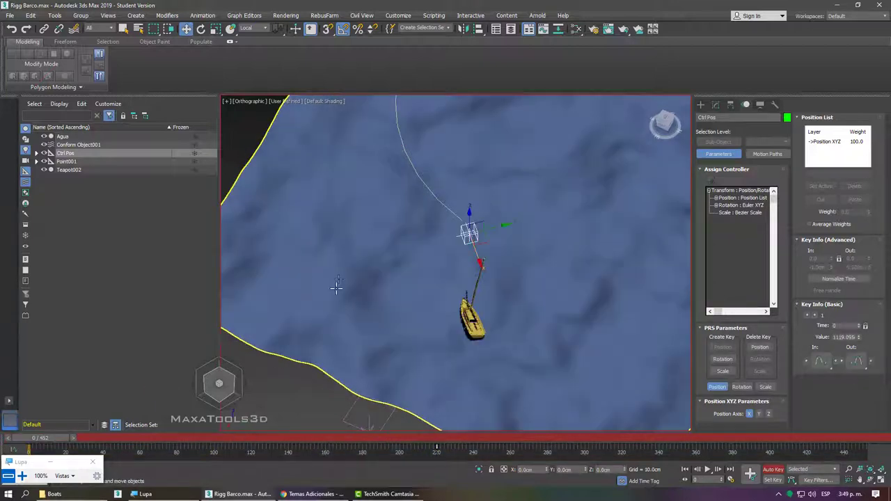
mouse_move(338, 288)
middle_down()
mouse_move(406, 259)
mouse_move(461, 253)
mouse_move(540, 268)
middle_up()
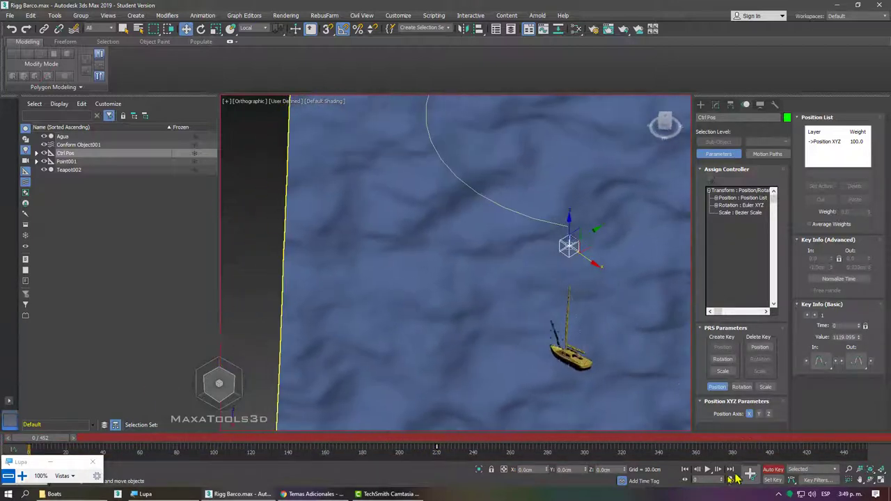
click(711, 474)
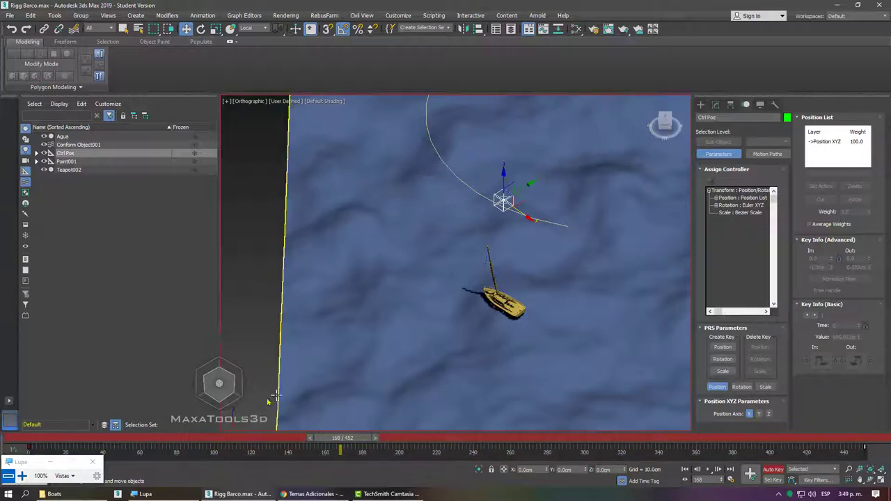
click(14, 450)
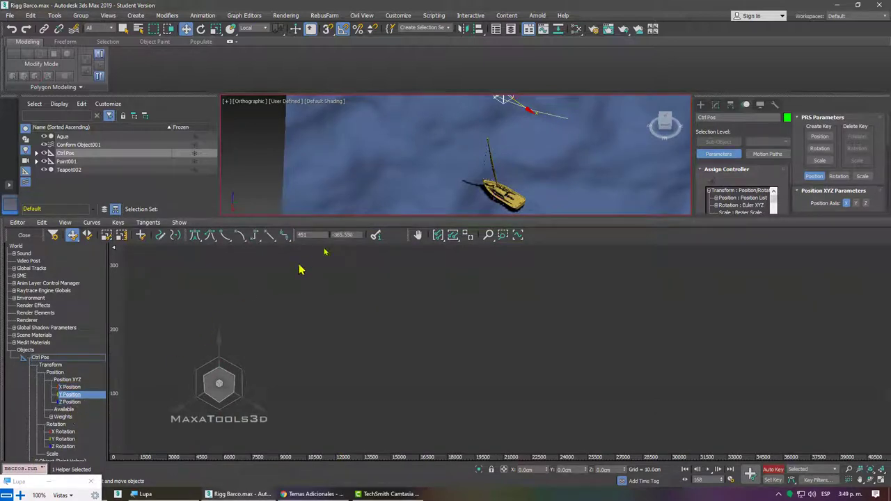
click(439, 239)
click(452, 237)
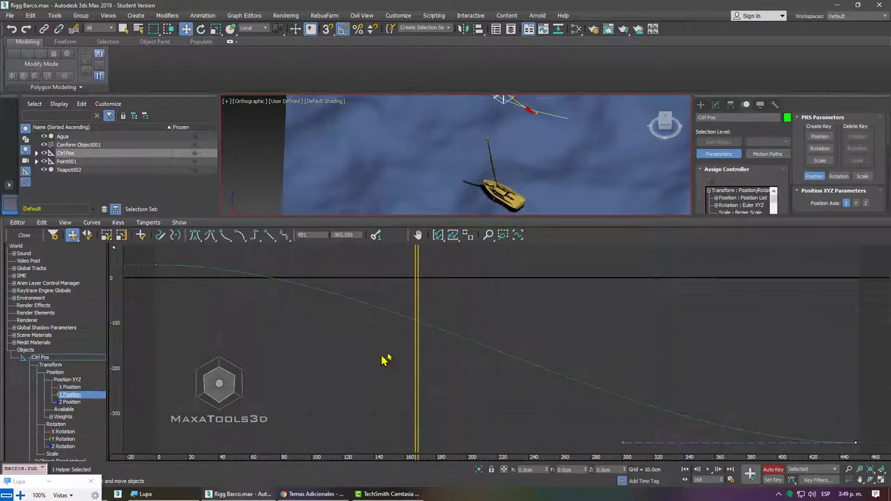
scroll(397, 348, down, 2)
scroll(371, 376, down, 2)
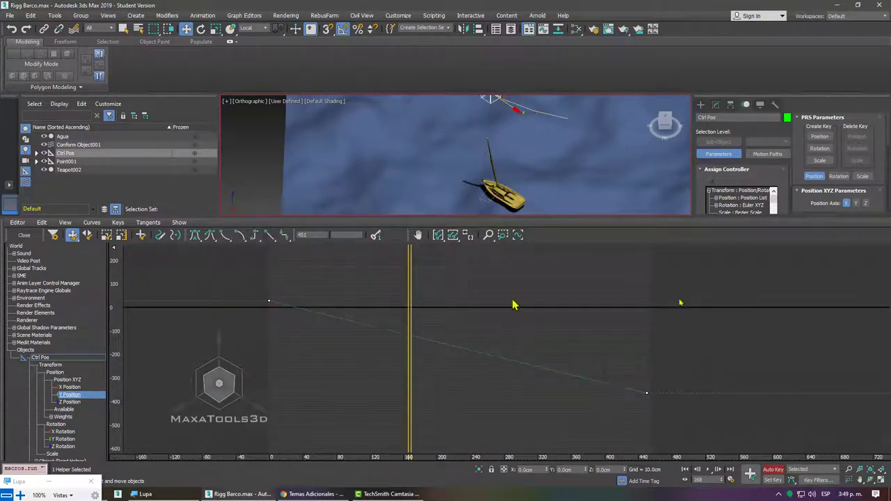
click(24, 235)
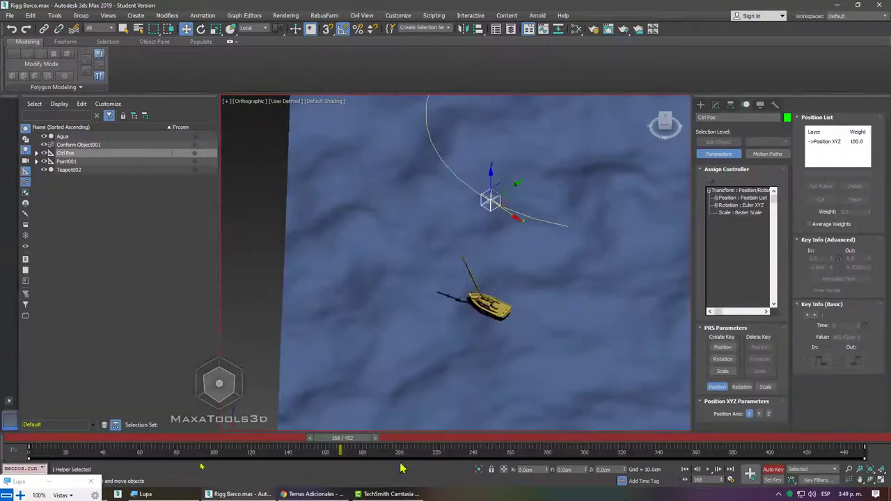
Step: Play the animation from frame 0, turn Auto Key off, and stop playback
click(11, 440)
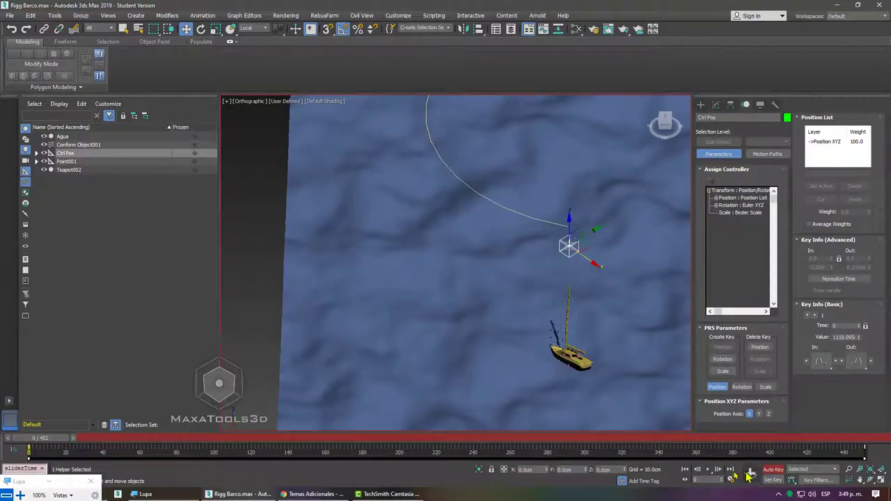
click(707, 471)
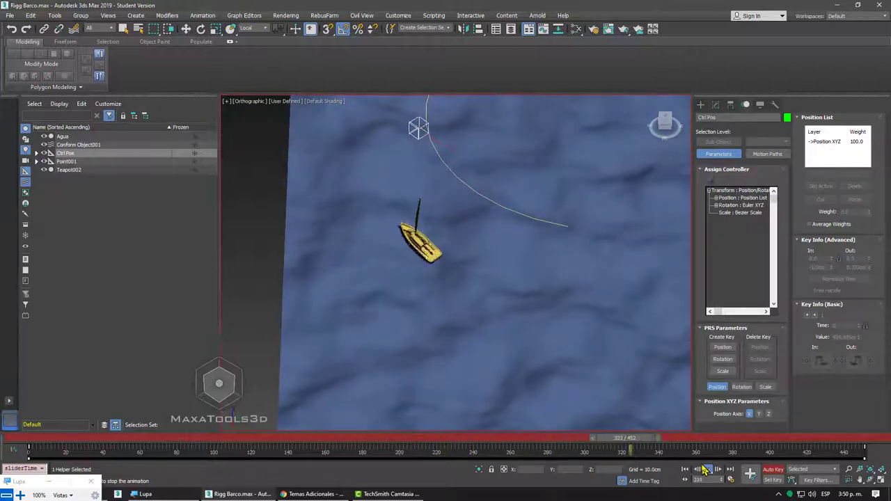
click(768, 470)
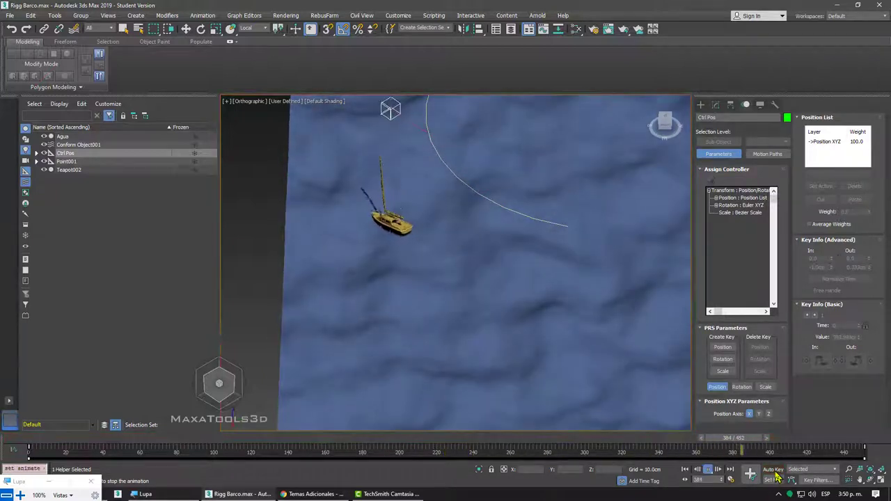
click(707, 470)
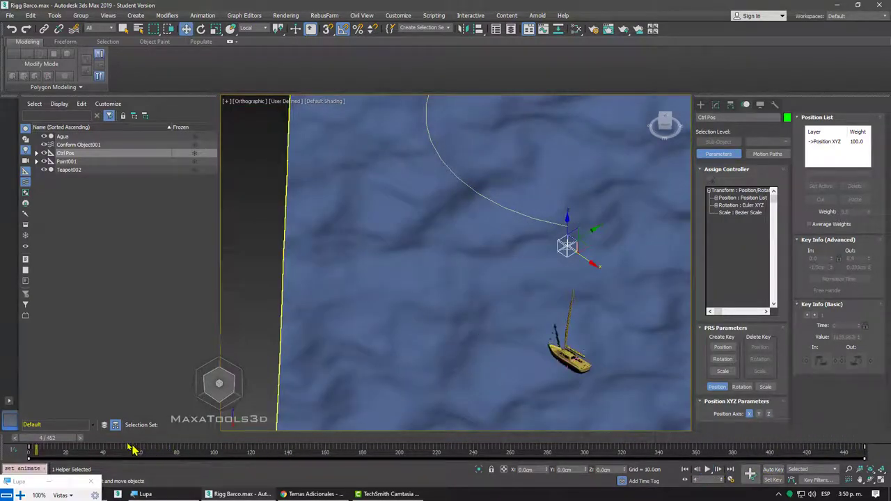
Step: Scrub the animation to frame 112 and zoom in on the boat
drag(132, 449, 170, 444)
drag(218, 437, 255, 437)
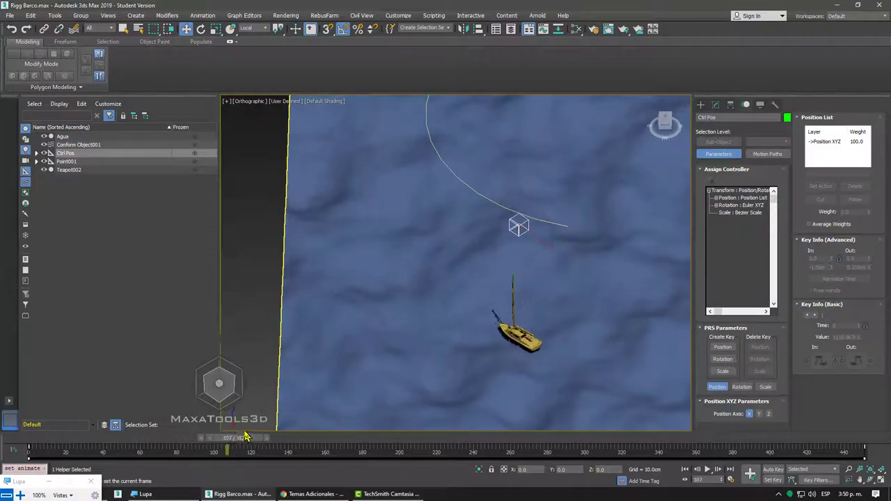
scroll(550, 366, up, 3)
scroll(553, 367, up, 5)
Step: Rotate the Ctrl Obj helper to about 45° on Z to turn the boat, then zoom out
click(553, 367)
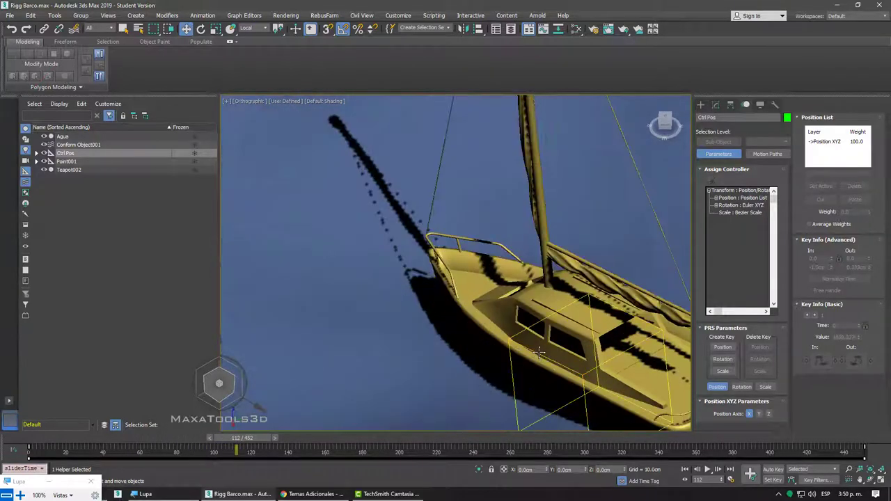
alt+middle_drag(553, 367, 529, 223)
right_click(528, 223)
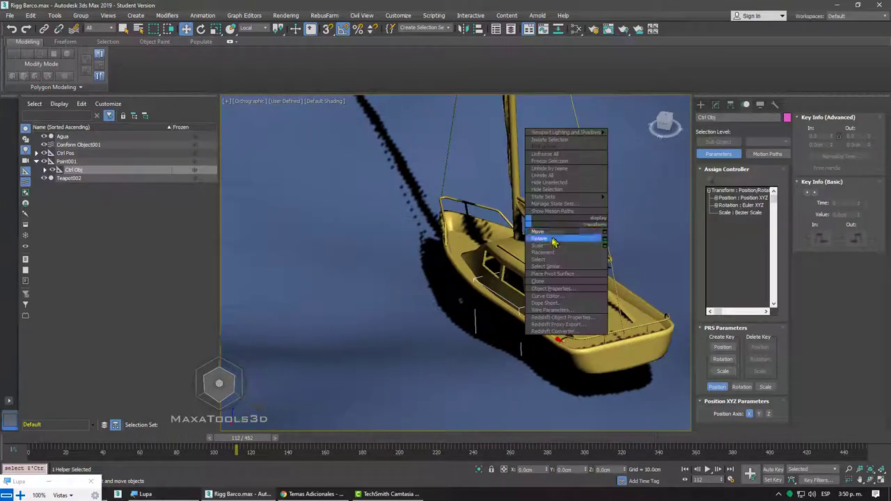
click(557, 244)
drag(543, 334, 555, 314)
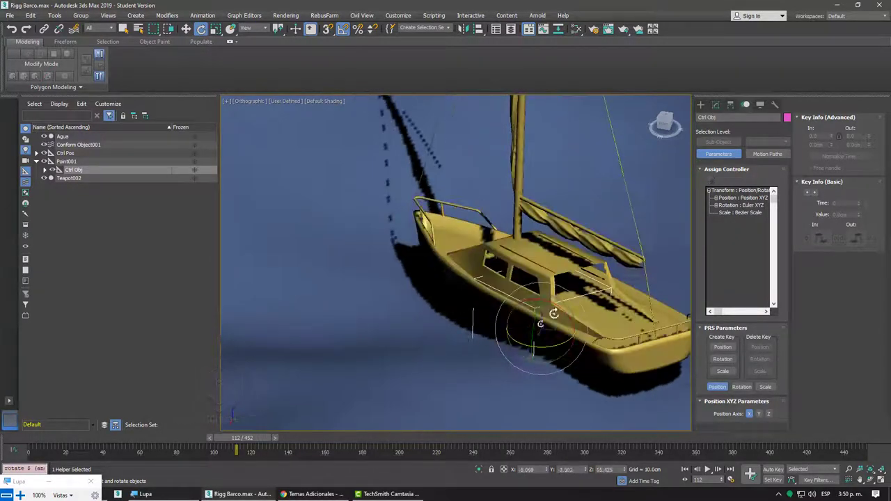
drag(554, 314, 282, 432)
scroll(374, 282, down, 1)
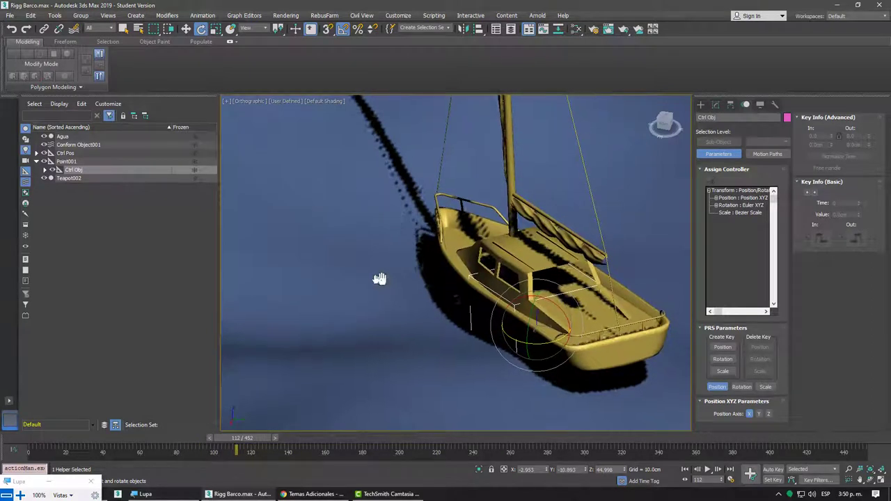
scroll(400, 293, down, 4)
scroll(398, 299, down, 1)
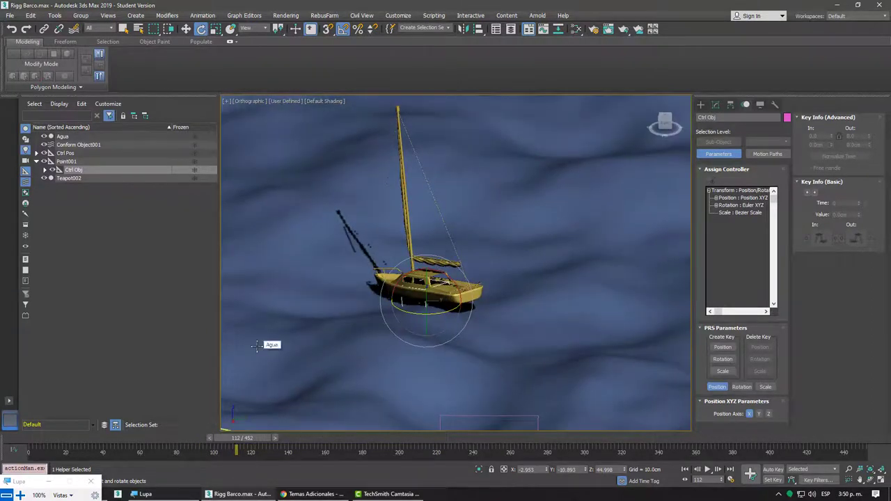